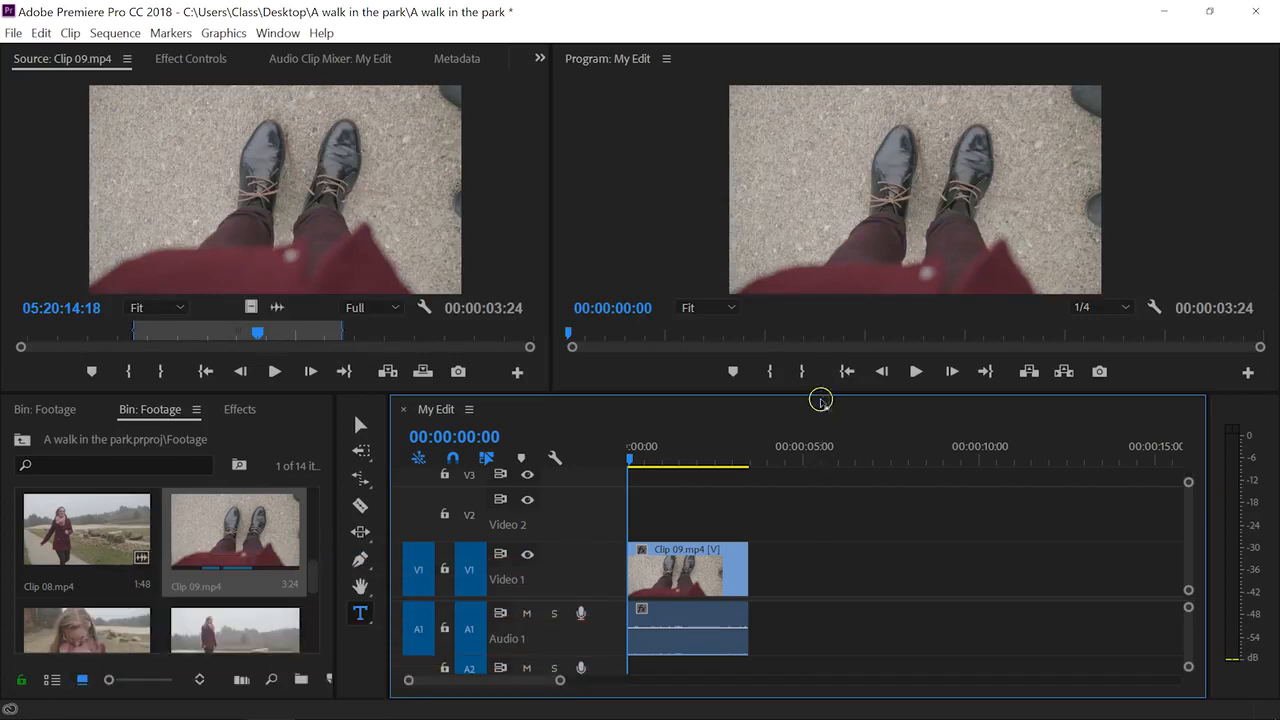
Show the effect controls of the first Clip 09.mp4 in the My Edit timeline.
{"action": "mouse_move", "coordinate": [633, 458]}
{"action": "left_mouse_down"}
{"action": "mouse_move", "coordinate": [690, 460]}
{"action": "mouse_move", "coordinate": [630, 458]}
{"action": "left_mouse_up"}
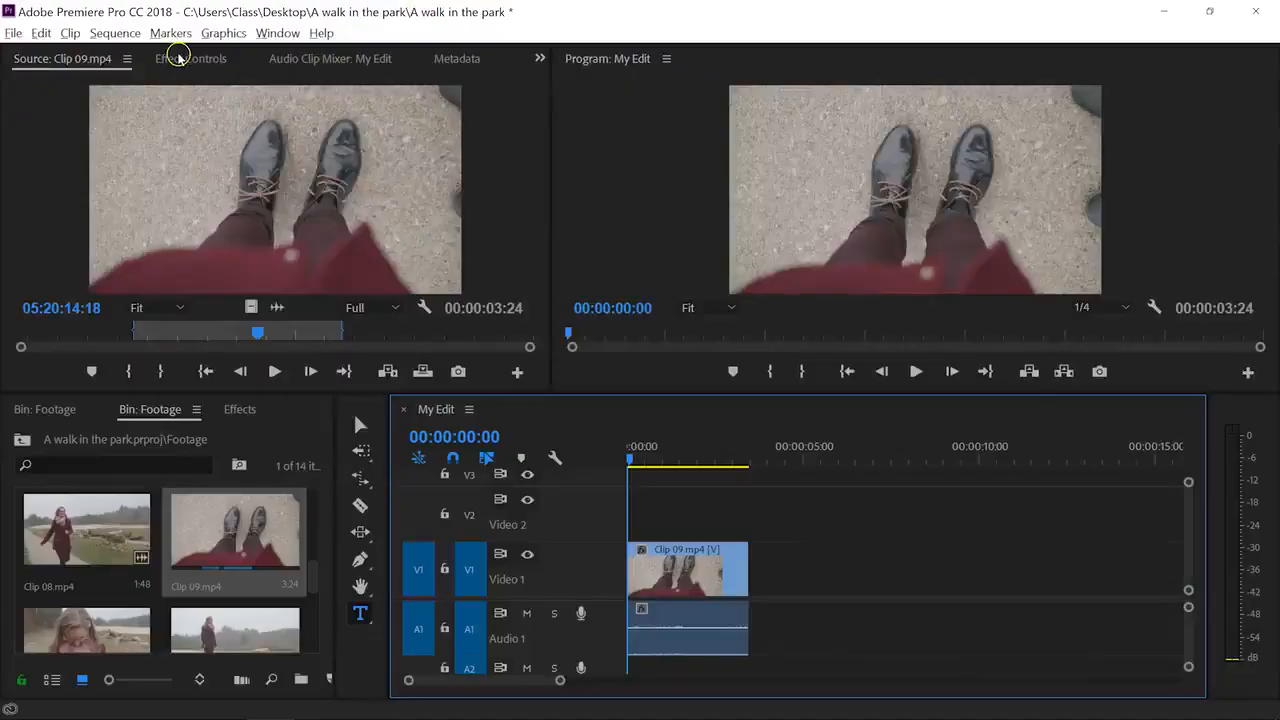
{"action": "left_click", "coordinate": [193, 60]}
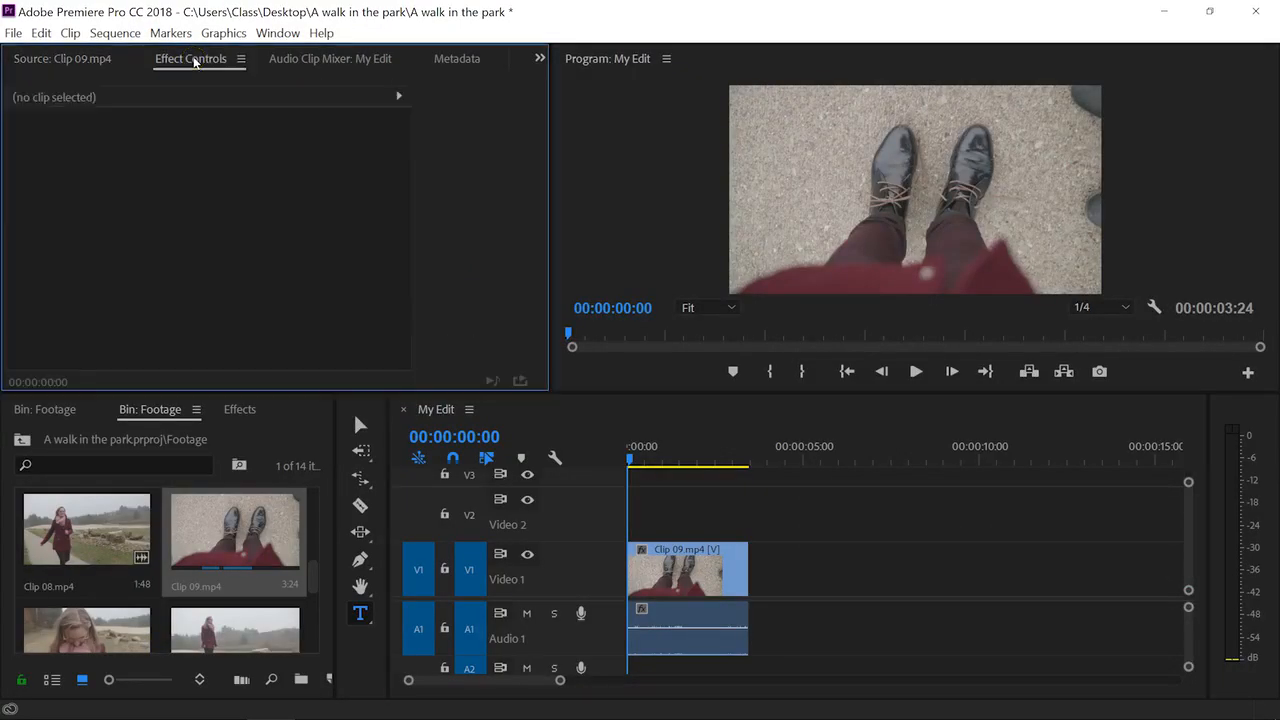
{"action": "left_click", "coordinate": [277, 32]}
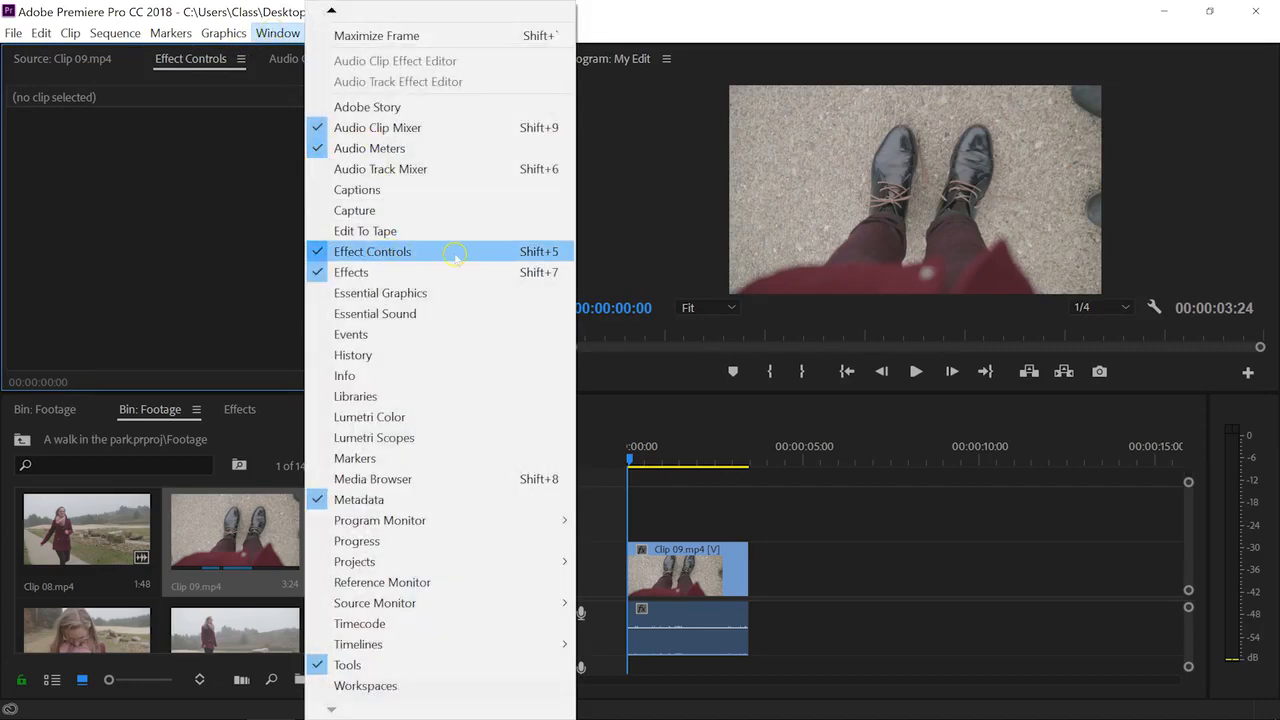
{"action": "left_click", "coordinate": [120, 200]}
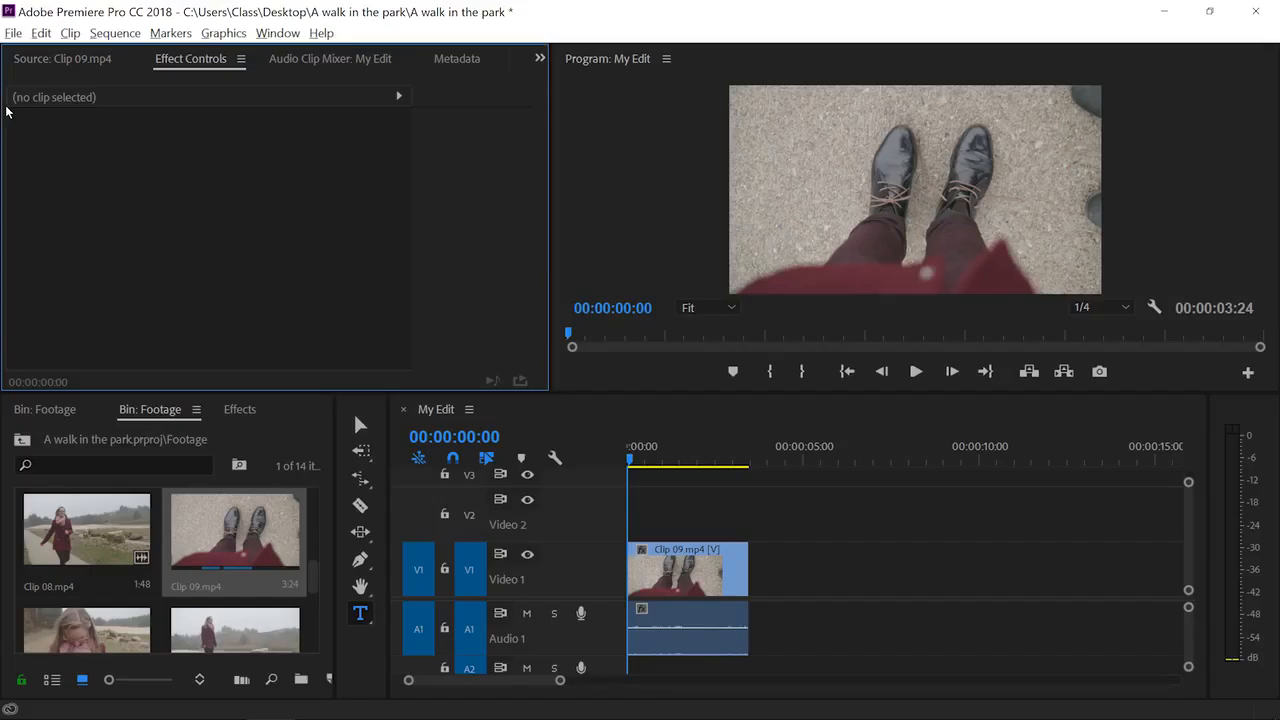
{"action": "left_click", "coordinate": [676, 547]}
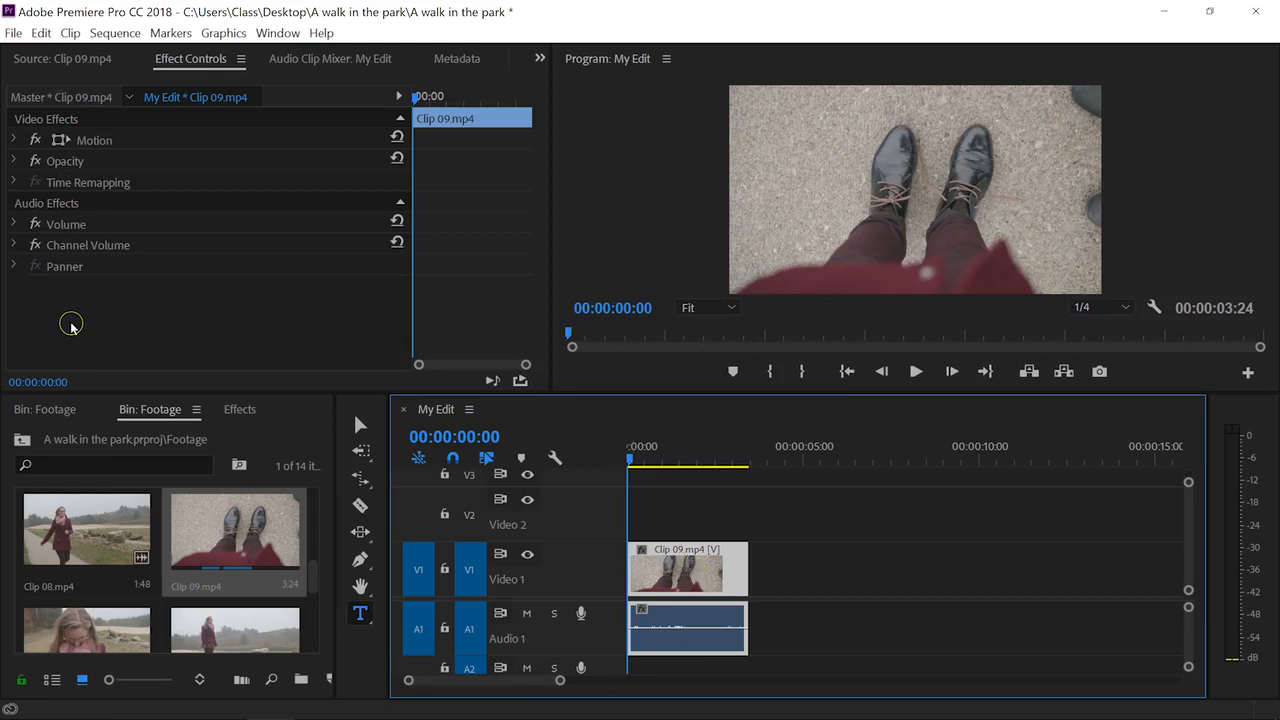
Add only the video of Clip 09.mp4 to Video 1 at about 5 seconds and show its effect controls.
{"action": "double_click", "coordinate": [197, 492]}
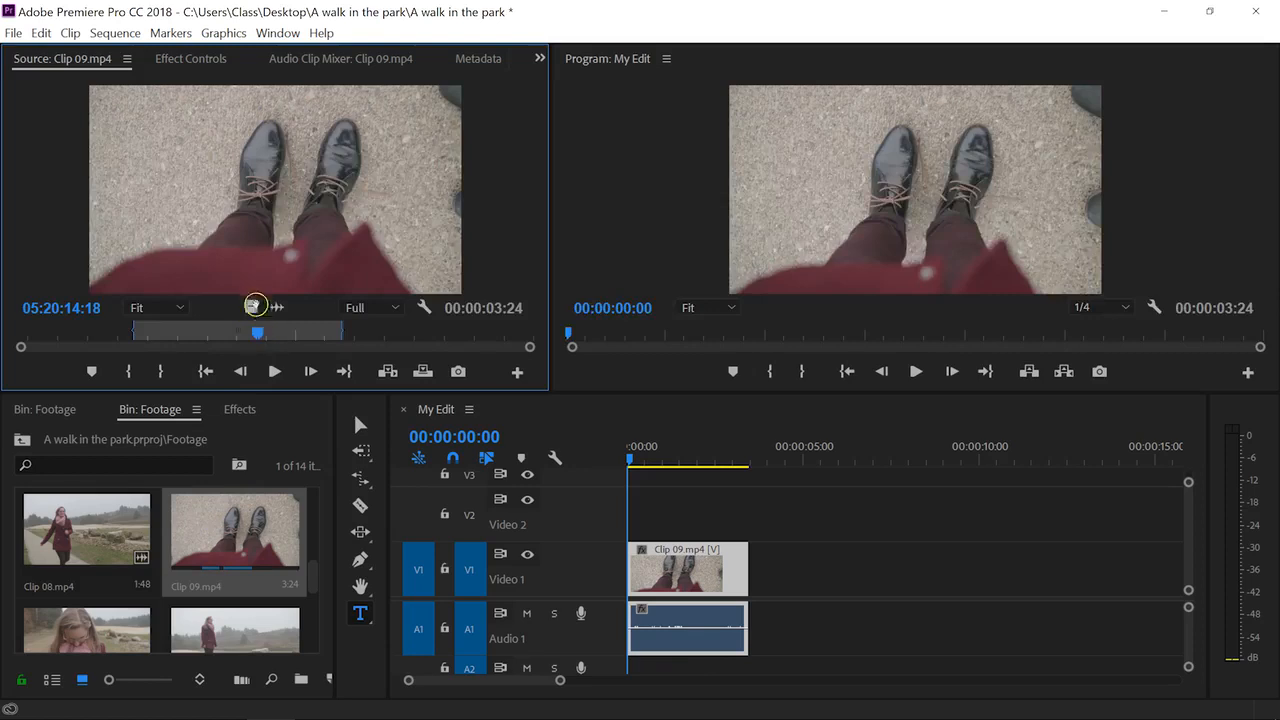
{"action": "left_click_drag", "start_coordinate": [250, 308], "coordinate": [800, 568]}
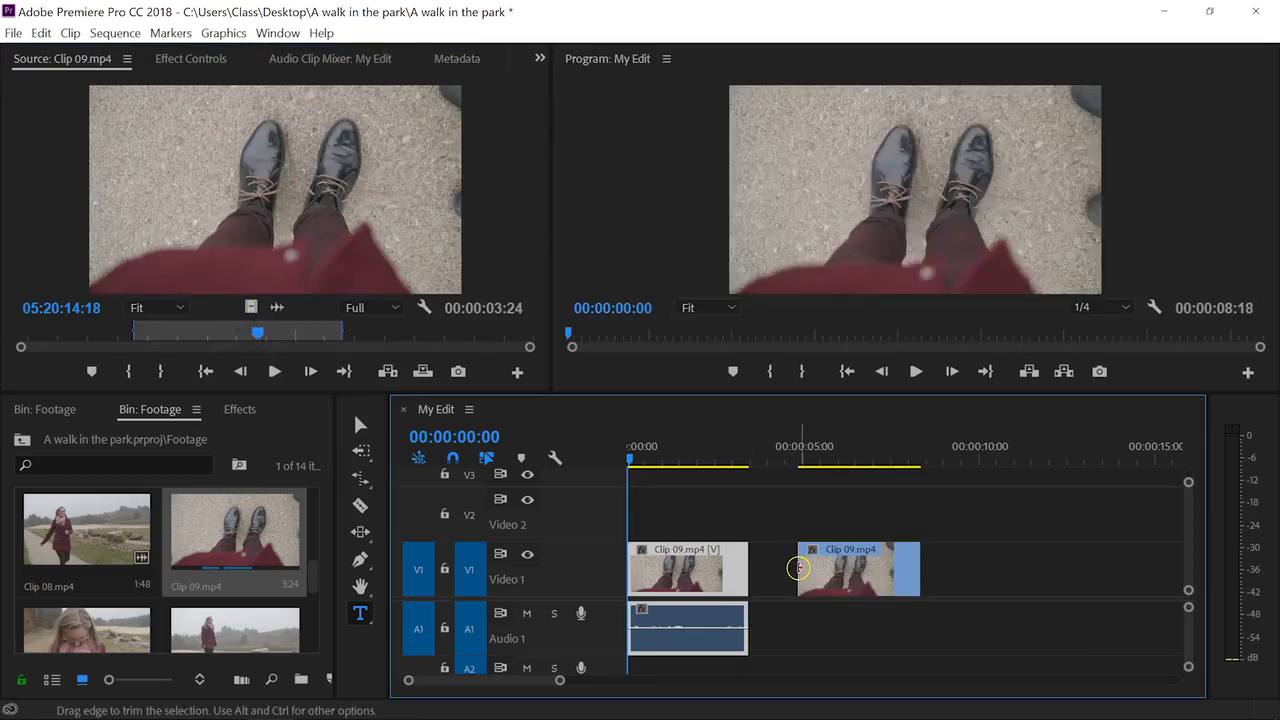
{"action": "left_click", "coordinate": [206, 58]}
{"action": "left_click", "coordinate": [846, 446]}
{"action": "left_click", "coordinate": [863, 571]}
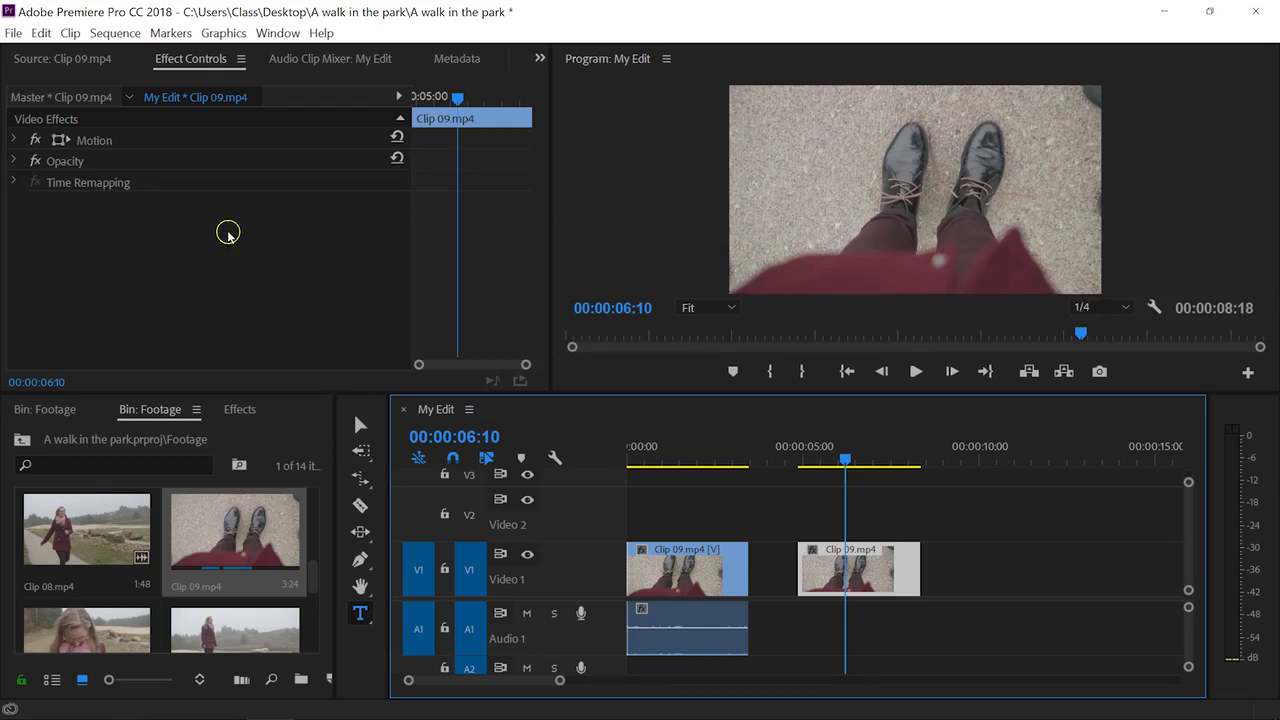
Set the Motion position of the first Clip 09.mp4 to 1394, 592.
{"action": "left_click", "coordinate": [669, 452]}
{"action": "left_click", "coordinate": [679, 574]}
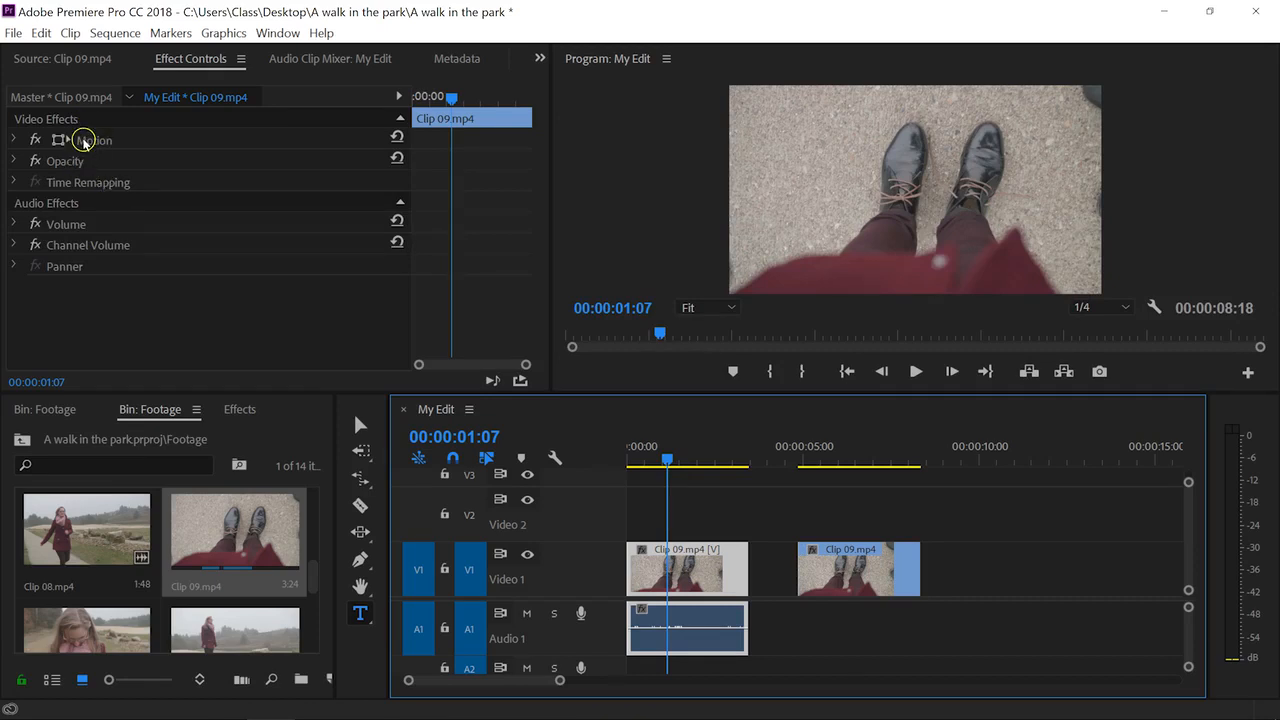
{"action": "left_click", "coordinate": [13, 139]}
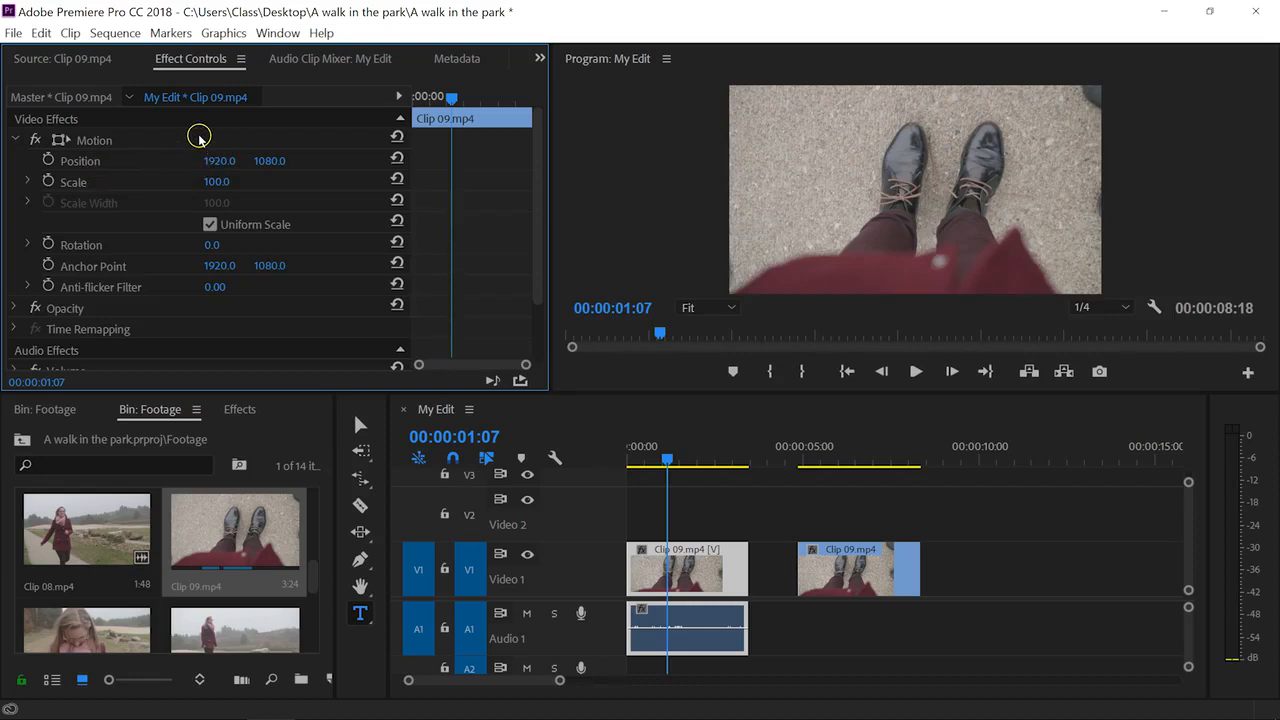
{"action": "left_click_drag", "start_coordinate": [221, 160], "coordinate": [171, 154]}
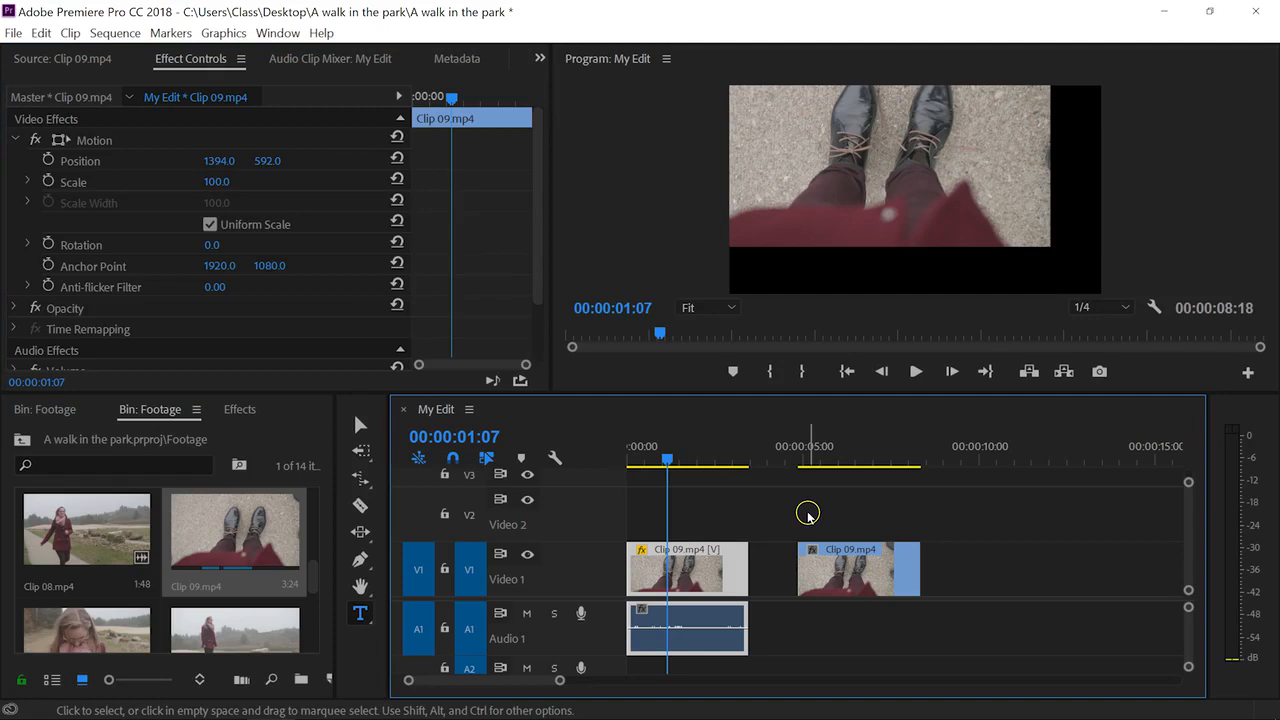
Place only the video of Clip 08.mp4 on Video 2 above the first clip, starting at 00:00:01:07.
{"action": "double_click", "coordinate": [120, 511]}
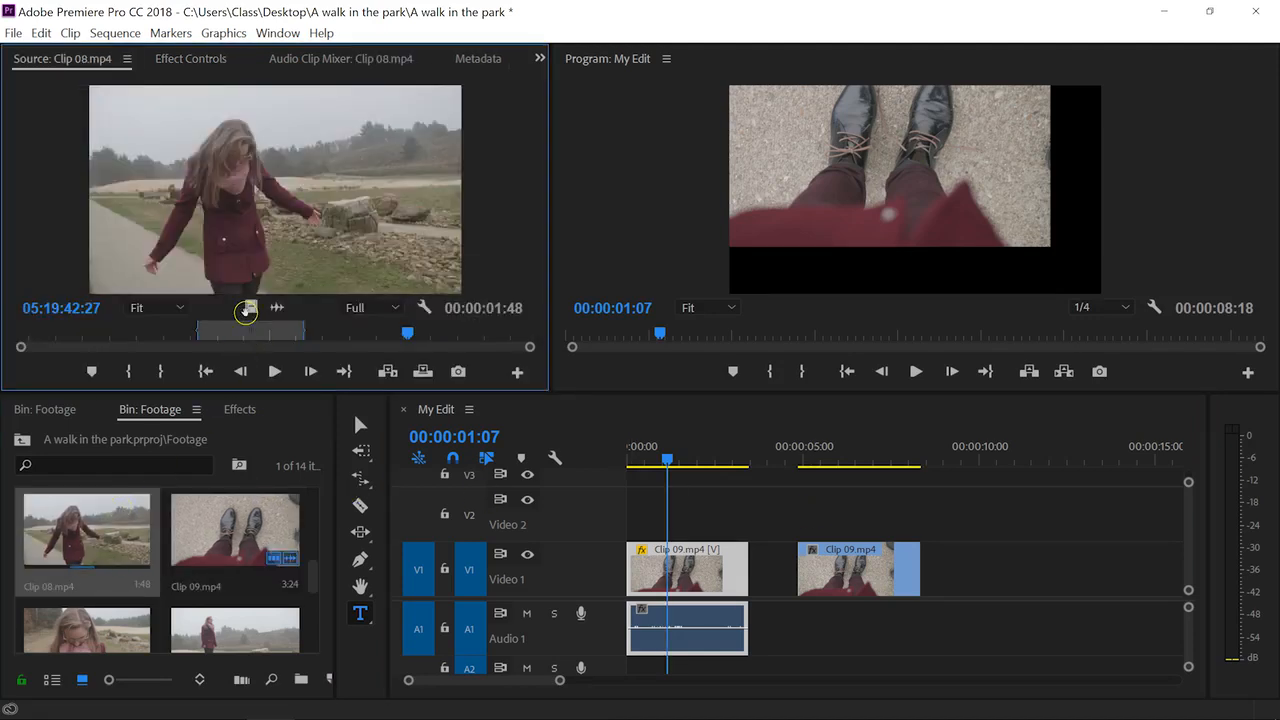
{"action": "left_click_drag", "start_coordinate": [575, 430], "coordinate": [666, 512]}
{"action": "left_click_drag", "start_coordinate": [672, 463], "coordinate": [681, 459]}
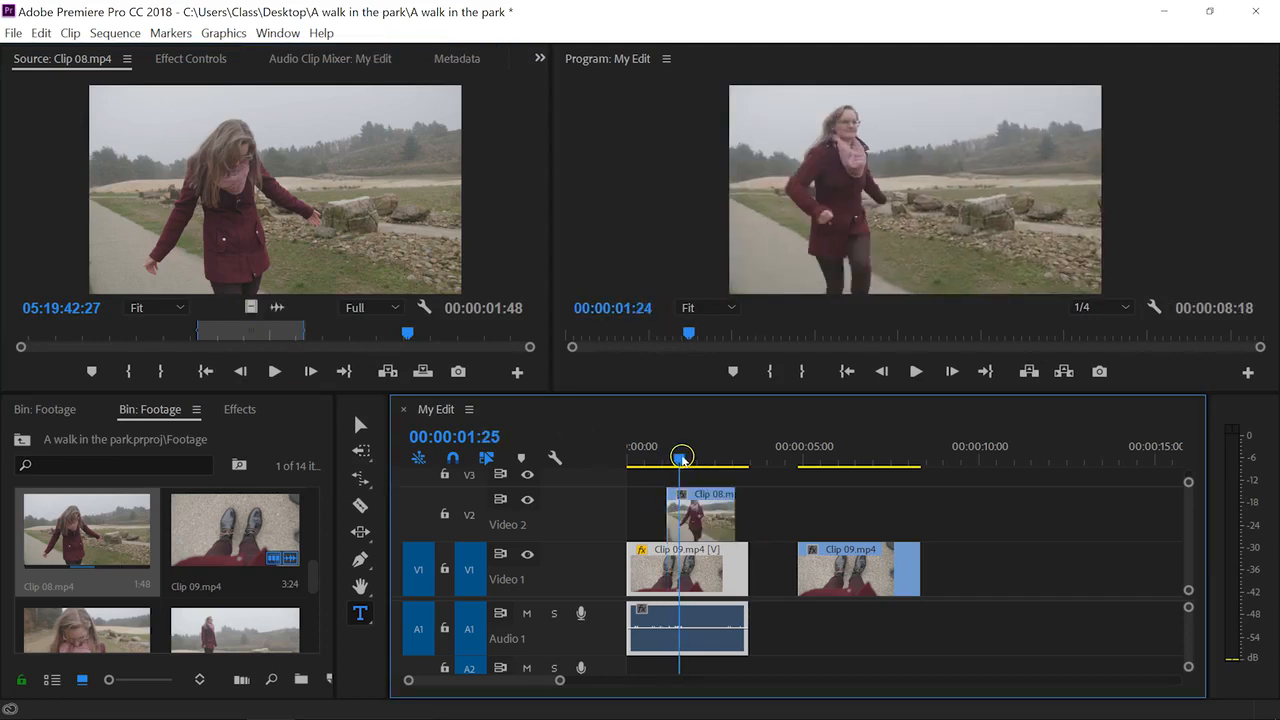
Set the horizontal Motion position of Clip 08.mp4 on Video 2 to 3140.
{"action": "left_click", "coordinate": [692, 513]}
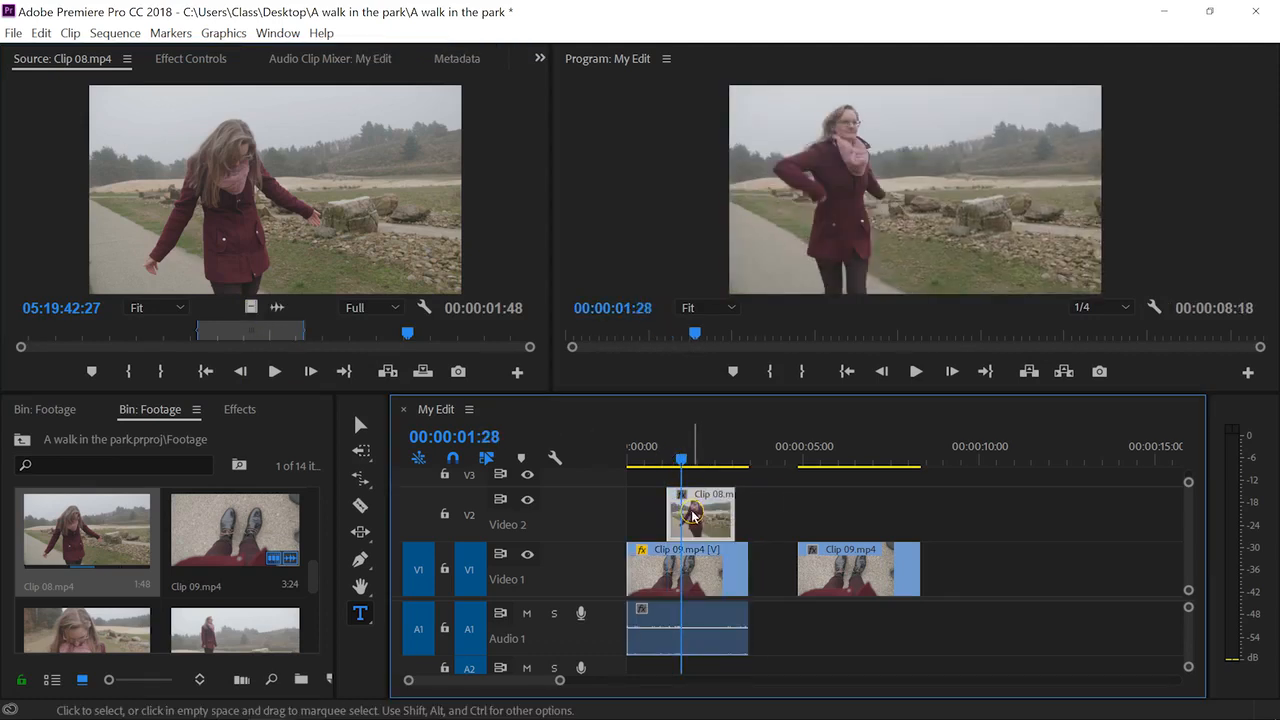
{"action": "left_click", "coordinate": [200, 57]}
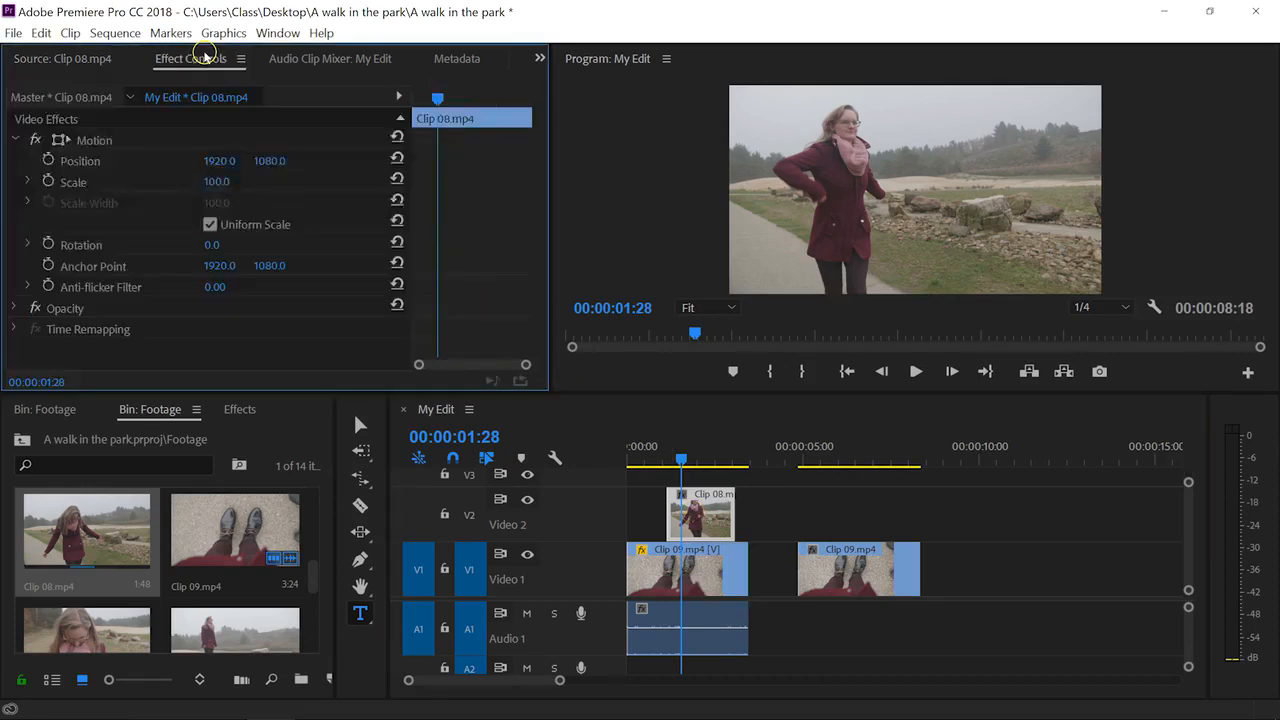
{"action": "left_click_drag", "start_coordinate": [218, 160], "coordinate": [375, 160]}
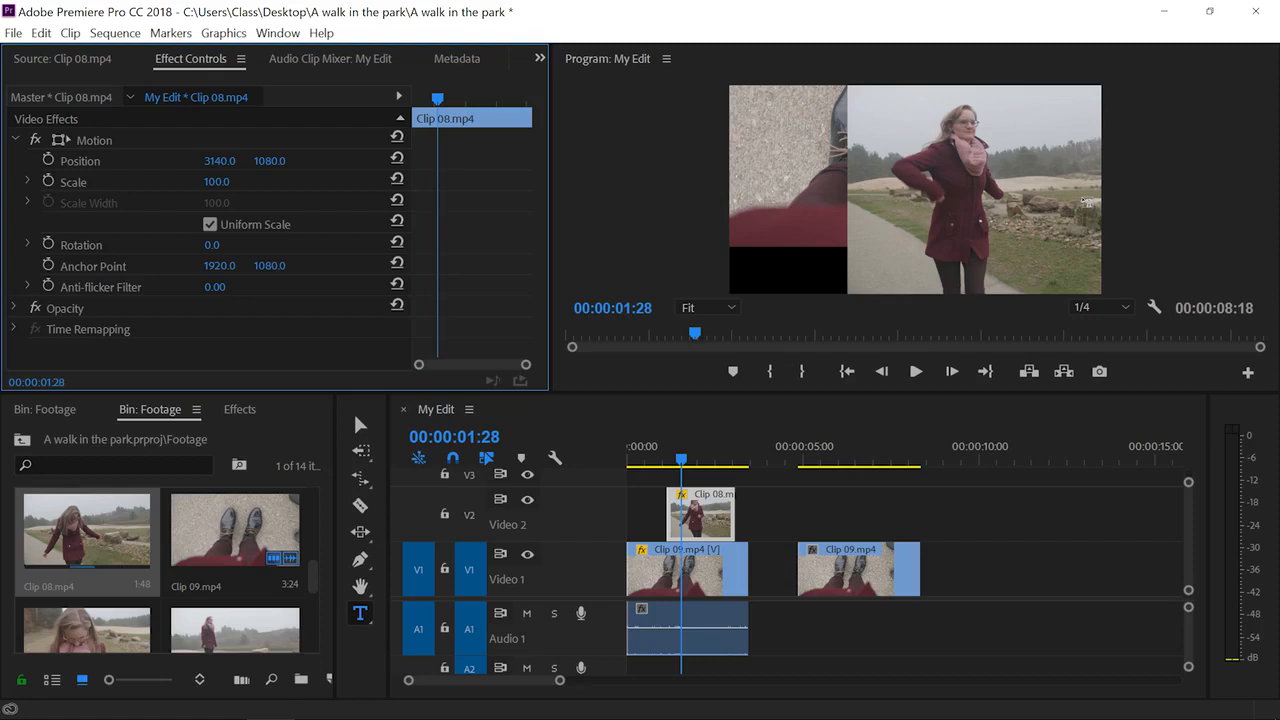
Delete Clip 08.mp4 from Video 2.
{"action": "left_click", "coordinate": [356, 422]}
{"action": "left_click", "coordinate": [680, 537]}
{"action": "key", "text": "Delete"}
Shift the vertical position of the first Clip 09.mp4, and reset its Position to the default.
{"action": "left_click", "coordinate": [684, 558]}
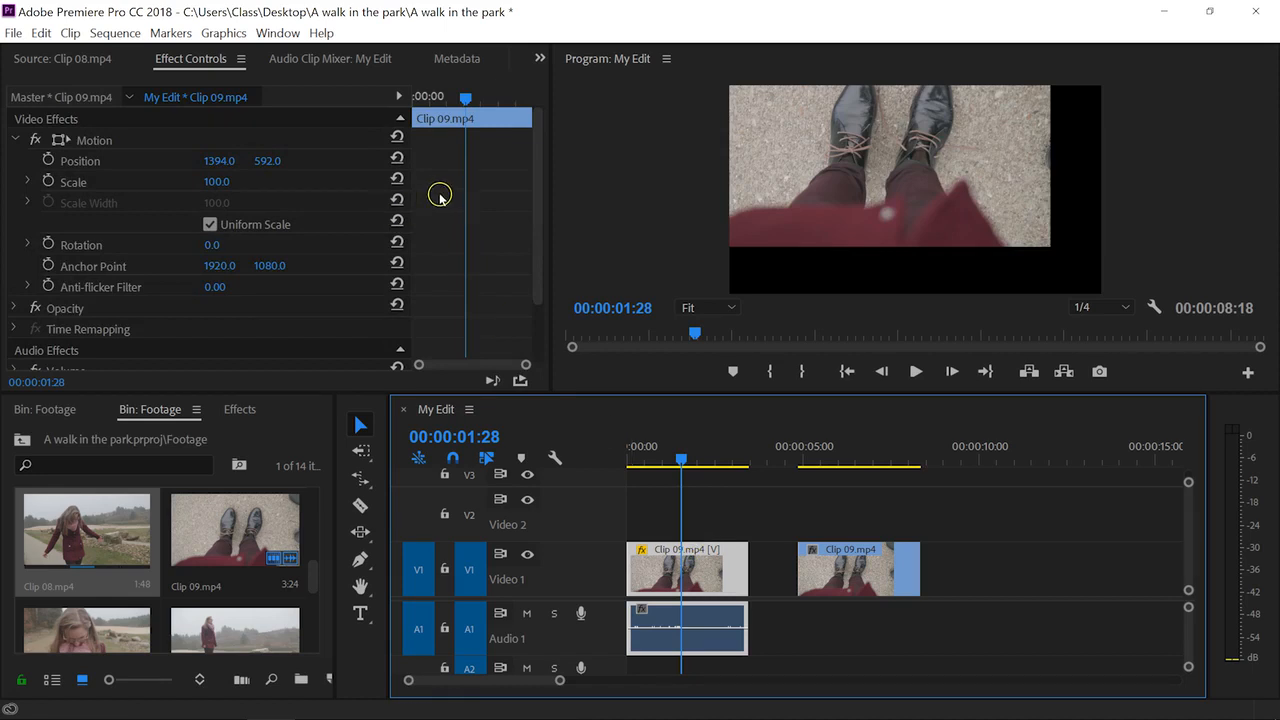
{"action": "left_click_drag", "start_coordinate": [270, 161], "coordinate": [277, 197]}
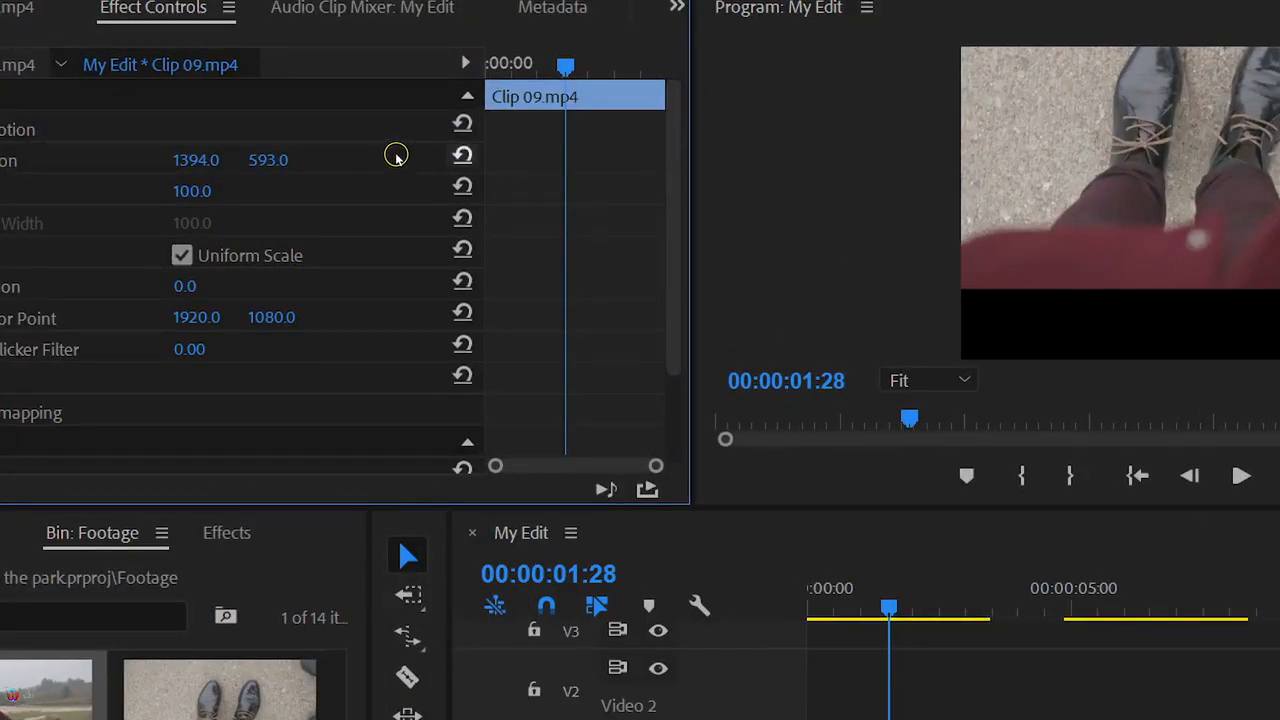
{"action": "left_click", "coordinate": [462, 155]}
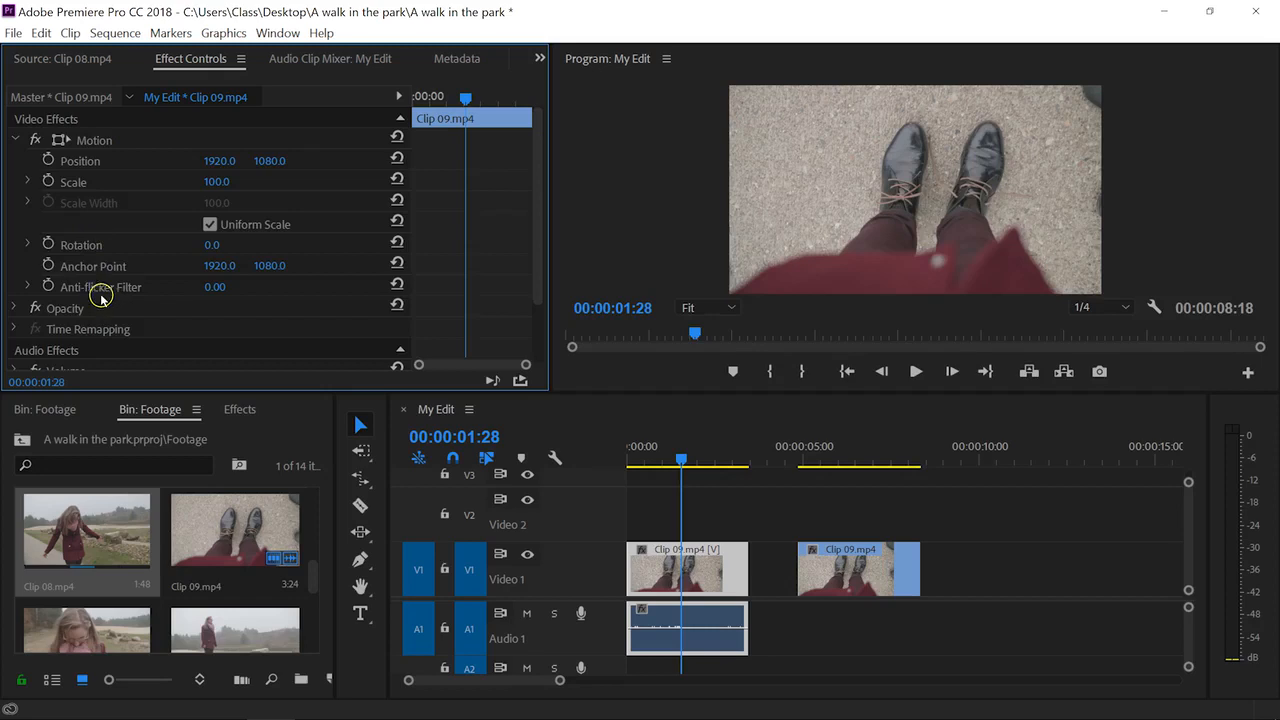
Try a different scale on the first Clip 09.mp4, reset it, and set the rotation to 33°.
{"action": "mouse_move", "coordinate": [209, 181]}
{"action": "left_mouse_down"}
{"action": "mouse_move", "coordinate": [162, 186]}
{"action": "mouse_move", "coordinate": [229, 179]}
{"action": "left_mouse_up"}
{"action": "left_click", "coordinate": [397, 179]}
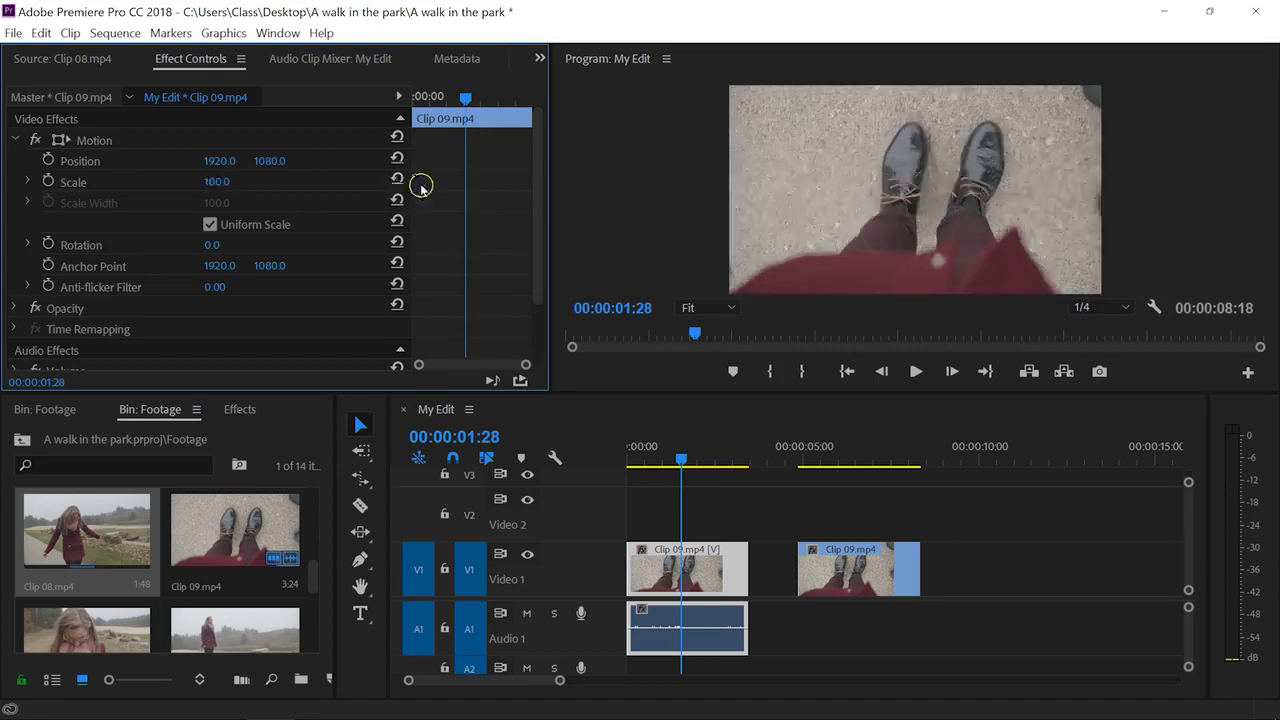
{"action": "mouse_move", "coordinate": [212, 244]}
{"action": "left_mouse_down"}
{"action": "mouse_move", "coordinate": [190, 241]}
{"action": "mouse_move", "coordinate": [230, 238]}
{"action": "left_mouse_up"}
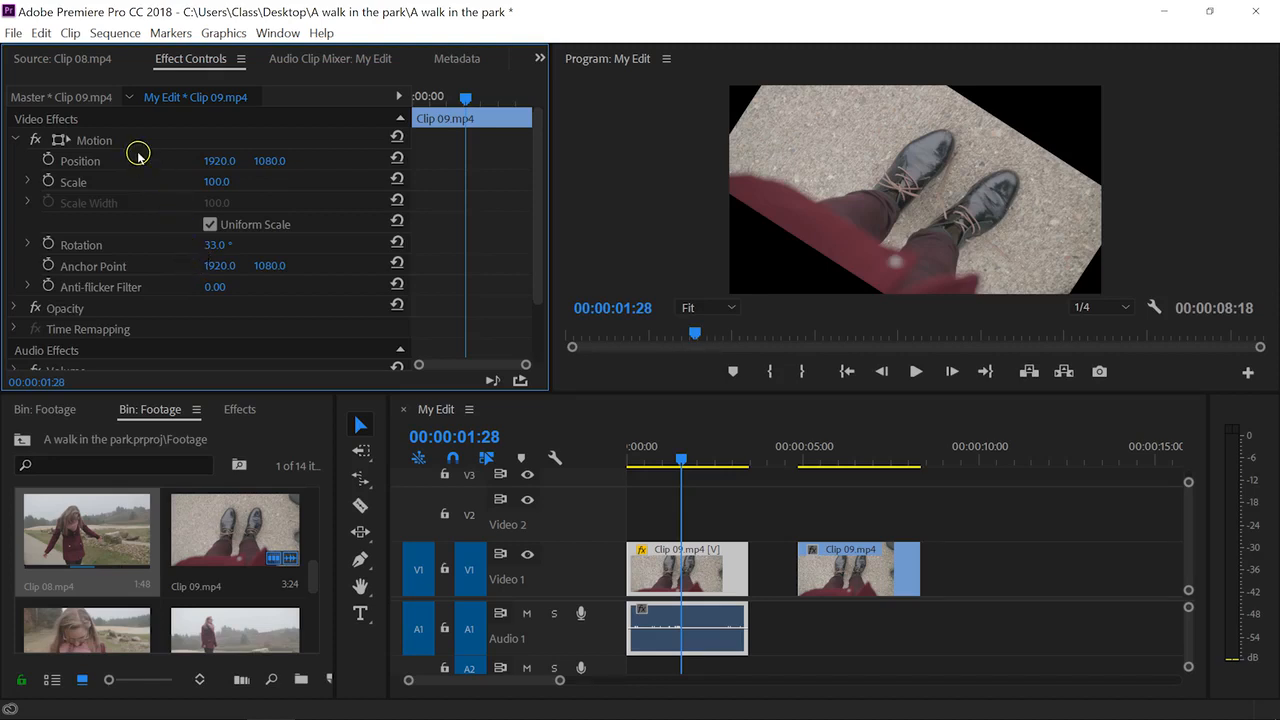
Scale the first Clip 09.mp4 to 58.9 and move it horizontally to 2250.3 directly in the Program Monitor using its Motion frame.
{"action": "left_click", "coordinate": [102, 139]}
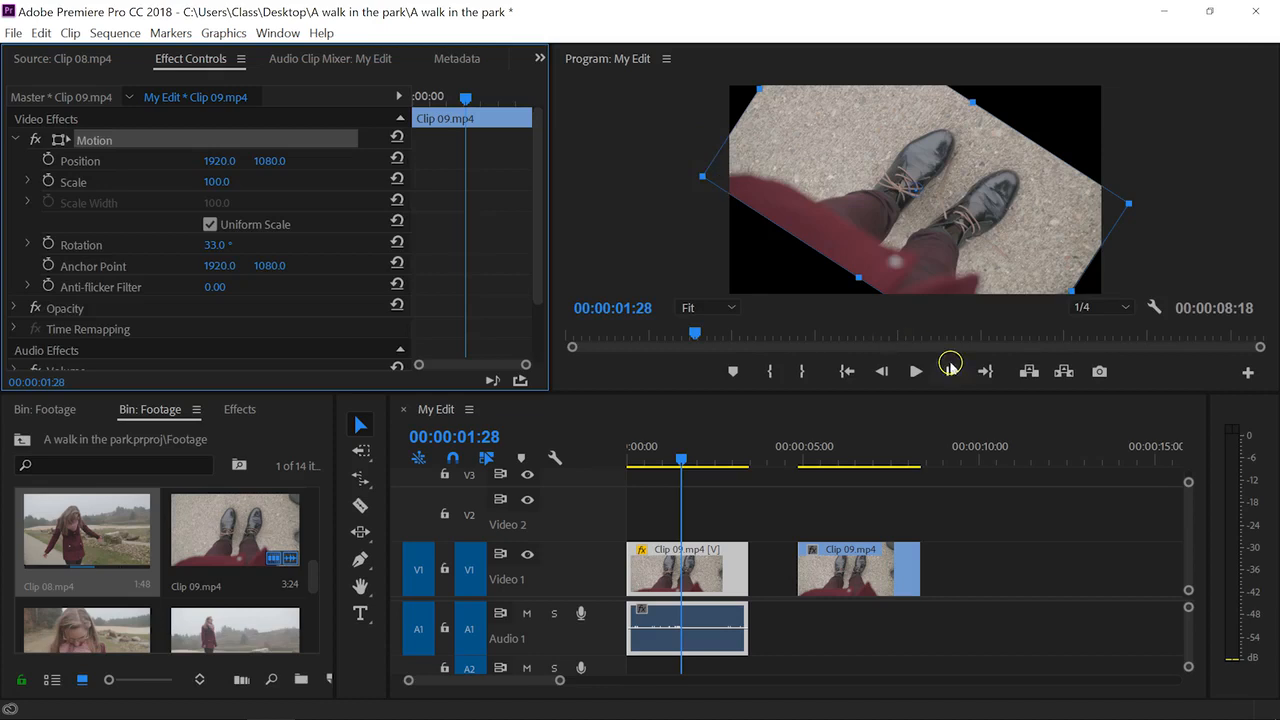
{"action": "left_click_drag", "start_coordinate": [1134, 207], "coordinate": [1046, 200]}
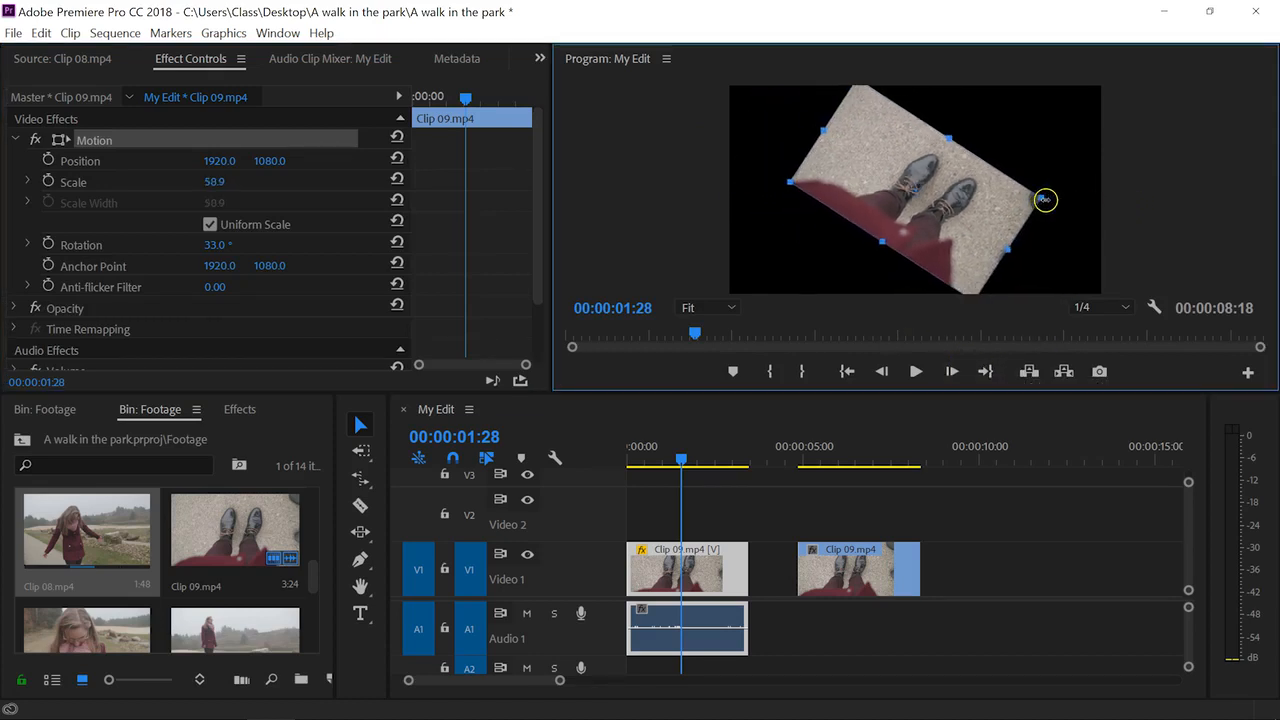
{"action": "left_click_drag", "start_coordinate": [976, 218], "coordinate": [1012, 217]}
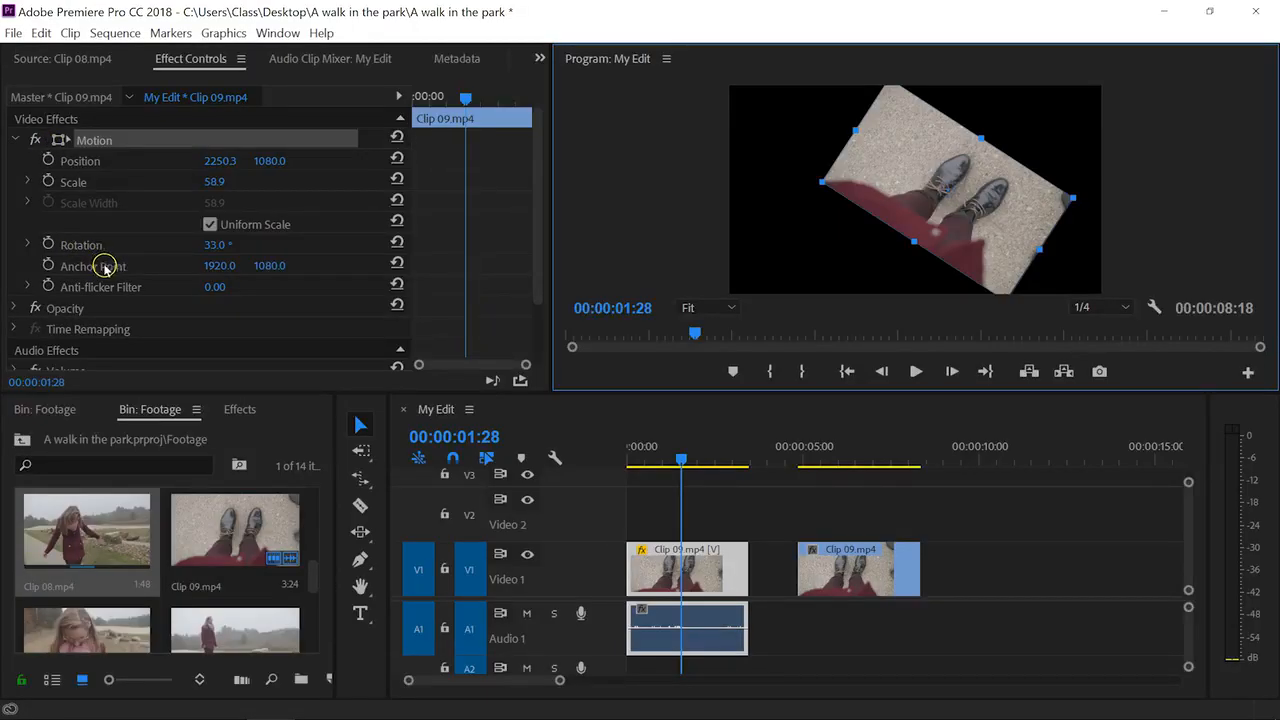
Set the clip's horizontal anchor point to 179 and rotate it around that point to 1x185°.
{"action": "left_click_drag", "start_coordinate": [220, 266], "coordinate": [189, 262]}
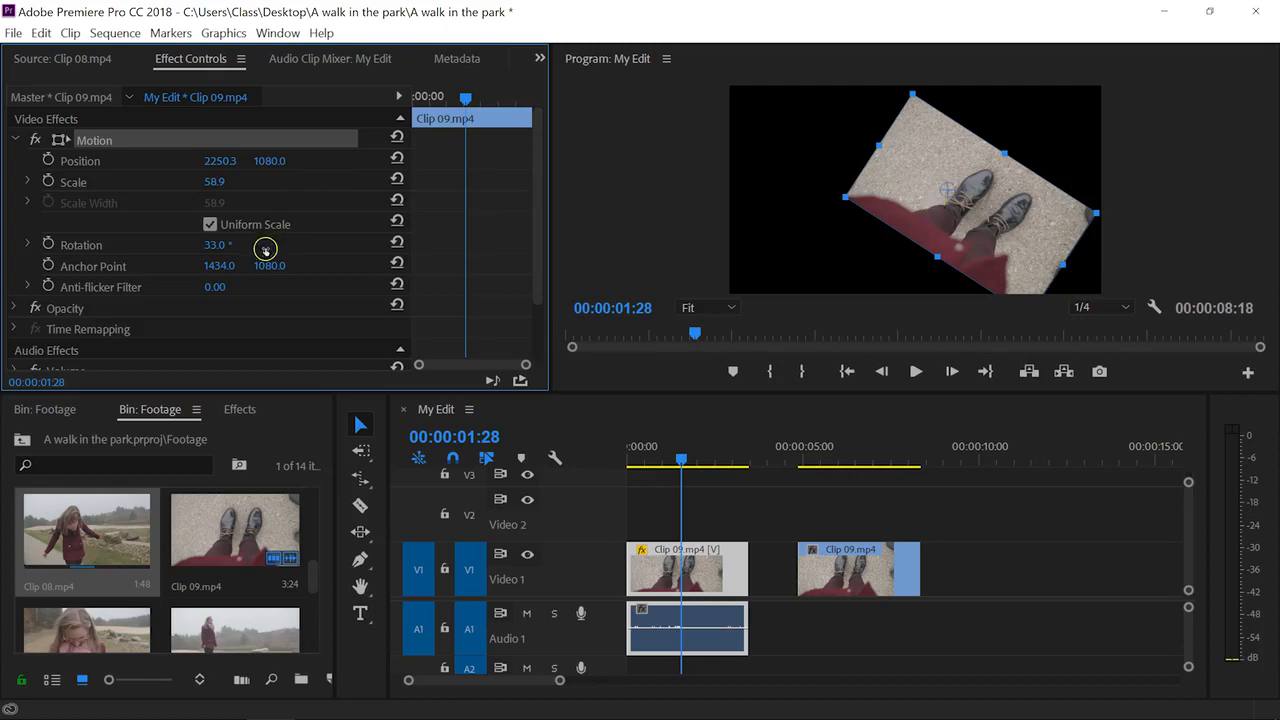
{"action": "left_click_drag", "start_coordinate": [214, 264], "coordinate": [143, 263]}
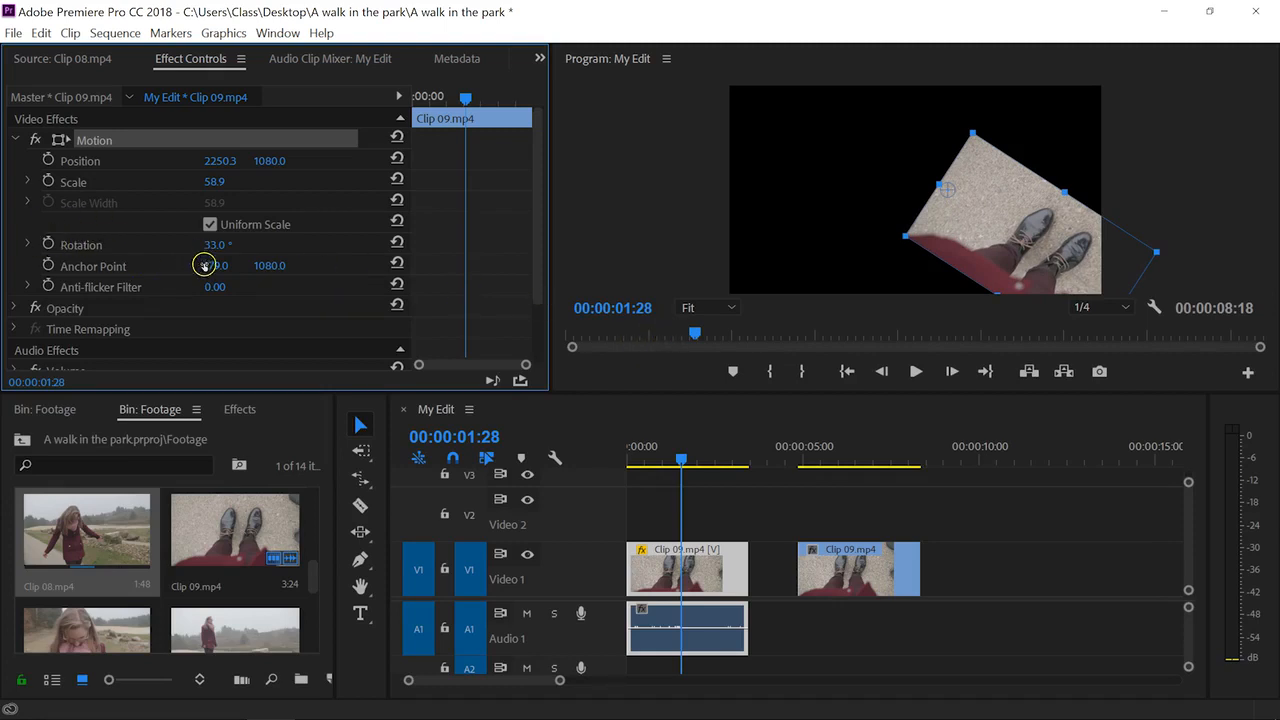
{"action": "left_click_drag", "start_coordinate": [214, 245], "coordinate": [602, 264]}
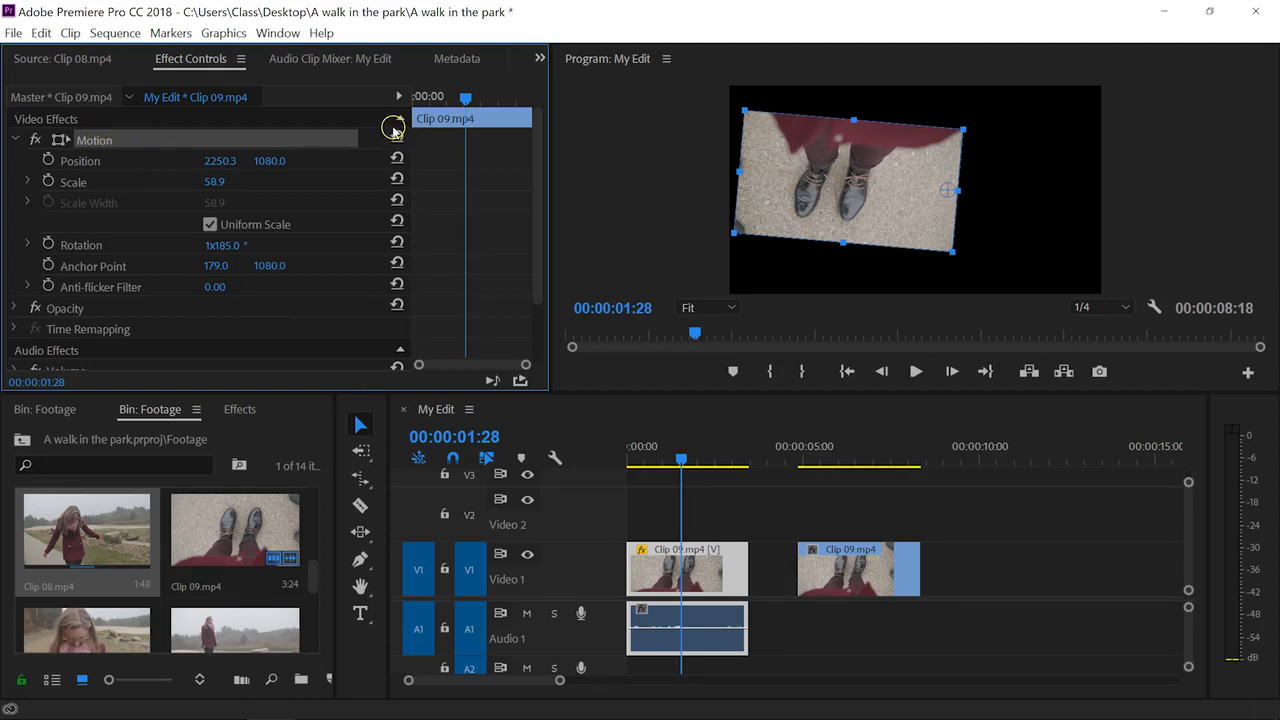
Reset all Motion settings of the first Clip 09.mp4 and set its scale to 113.
{"action": "left_click", "coordinate": [397, 135]}
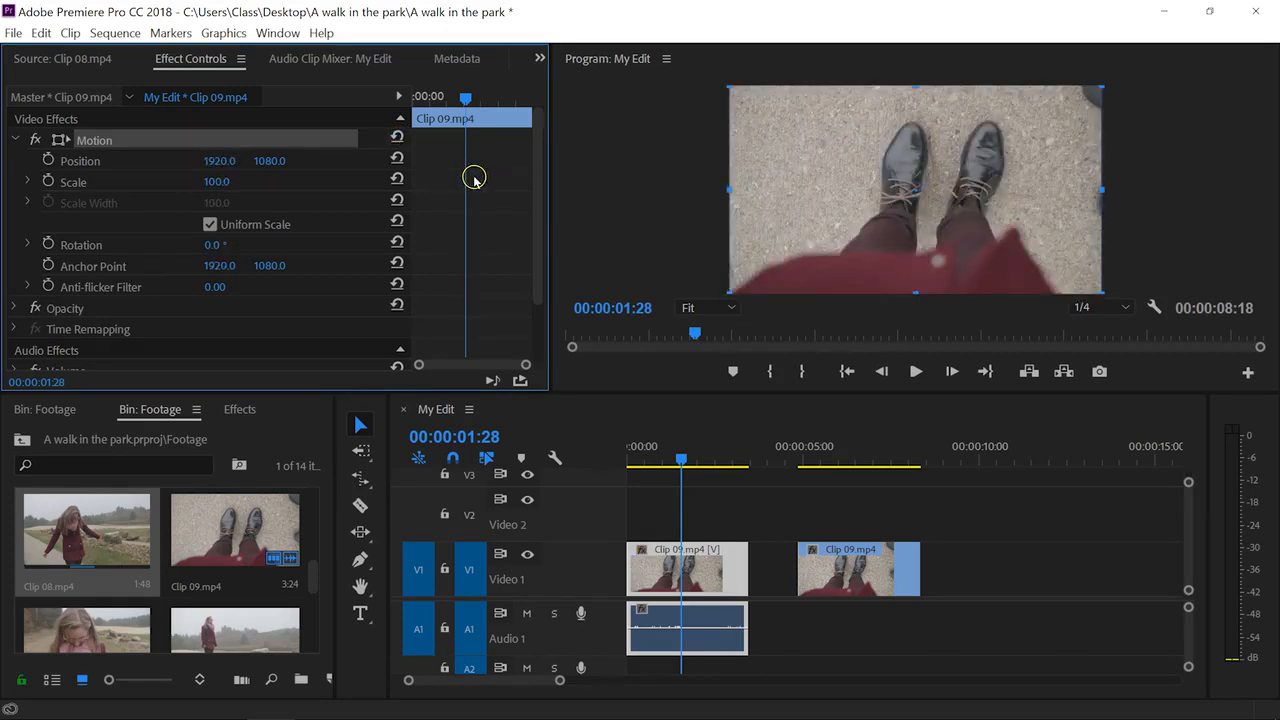
{"action": "left_click", "coordinate": [654, 452]}
{"action": "left_click_drag", "start_coordinate": [652, 452], "coordinate": [680, 449]}
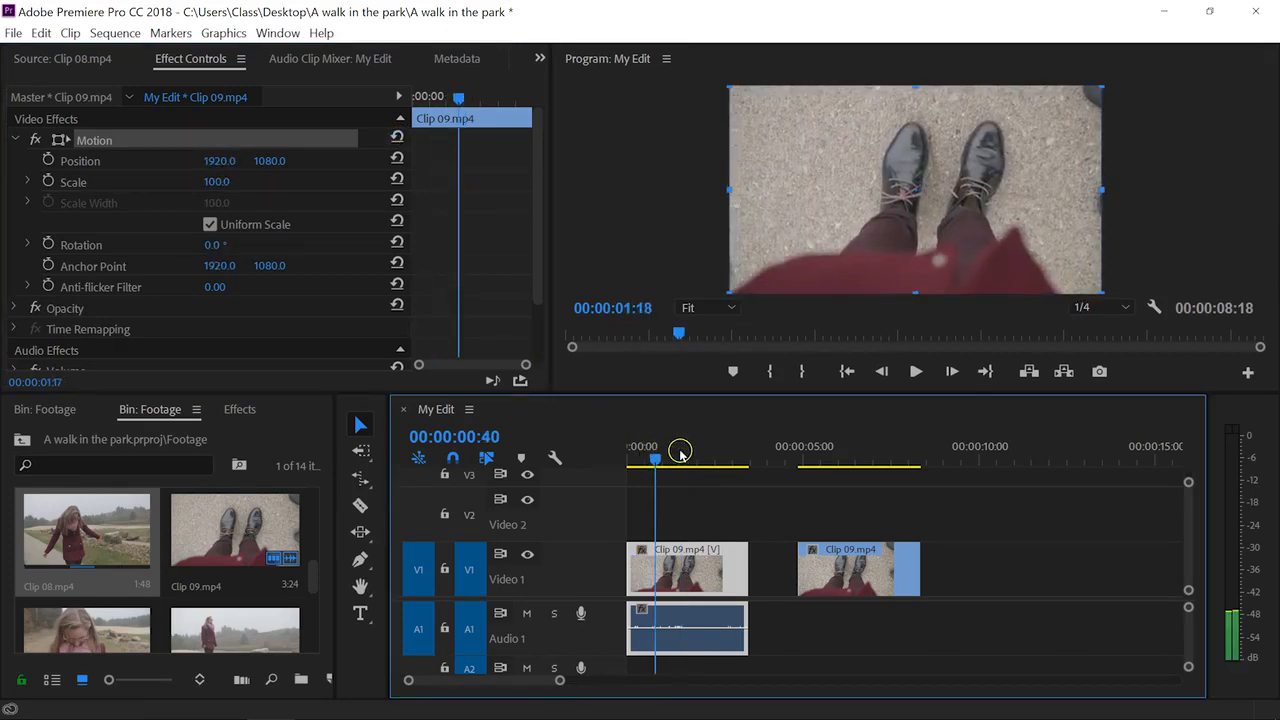
{"action": "left_click", "coordinate": [218, 182]}
{"action": "left_click_drag", "start_coordinate": [220, 182], "coordinate": [229, 180]}
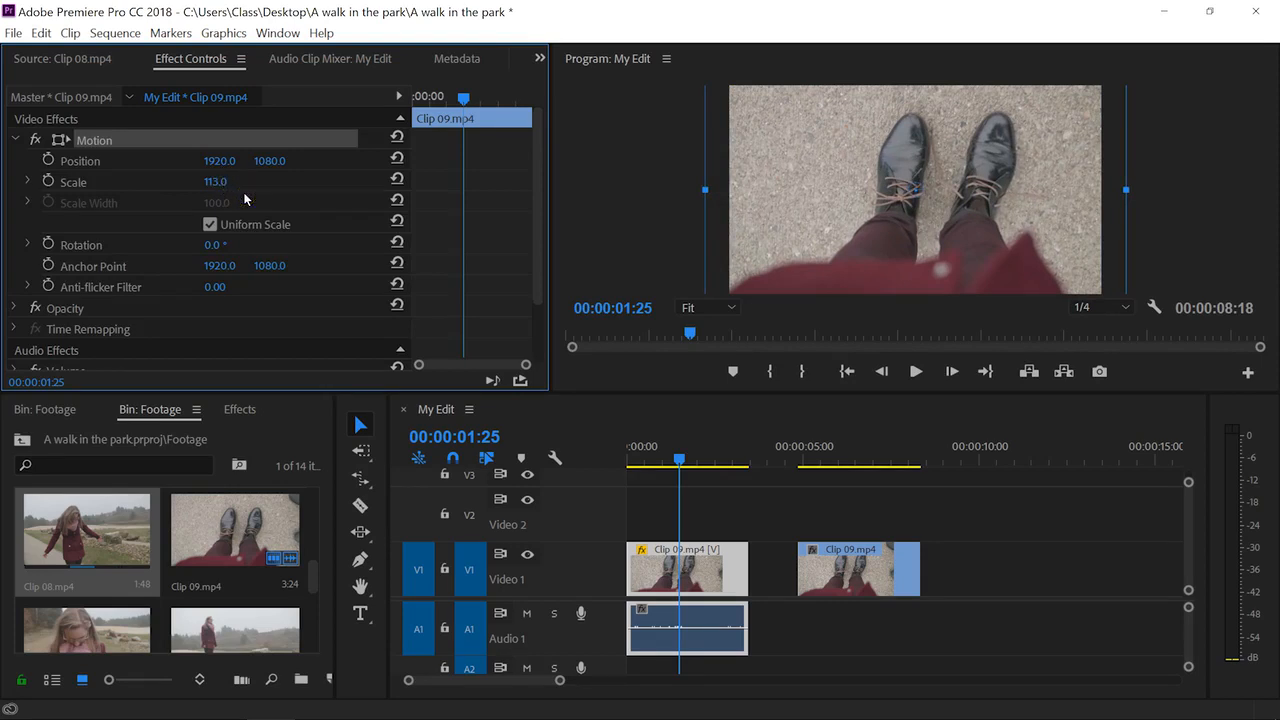
Collapse the Motion settings, expand Opacity, and add a 100% opacity keyframe to the clip at 00:00:01:25.
{"action": "left_click", "coordinate": [14, 137]}
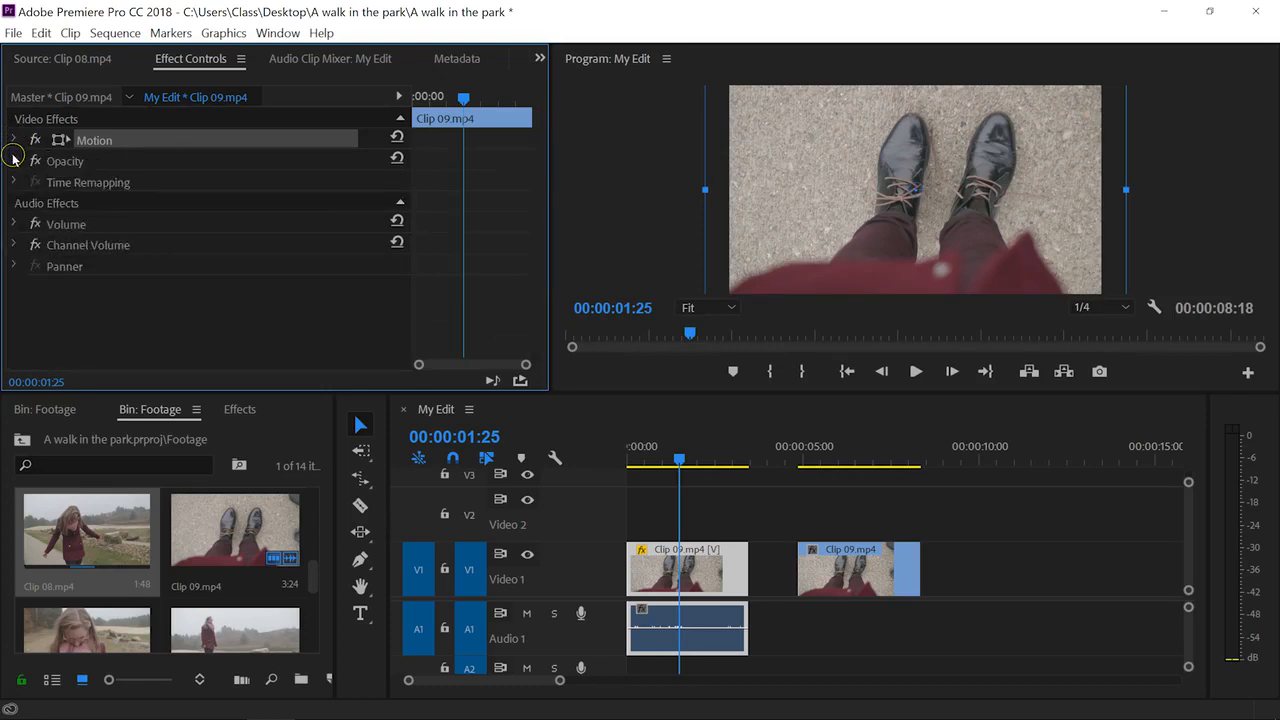
{"action": "left_click", "coordinate": [13, 159]}
{"action": "left_click", "coordinate": [65, 162]}
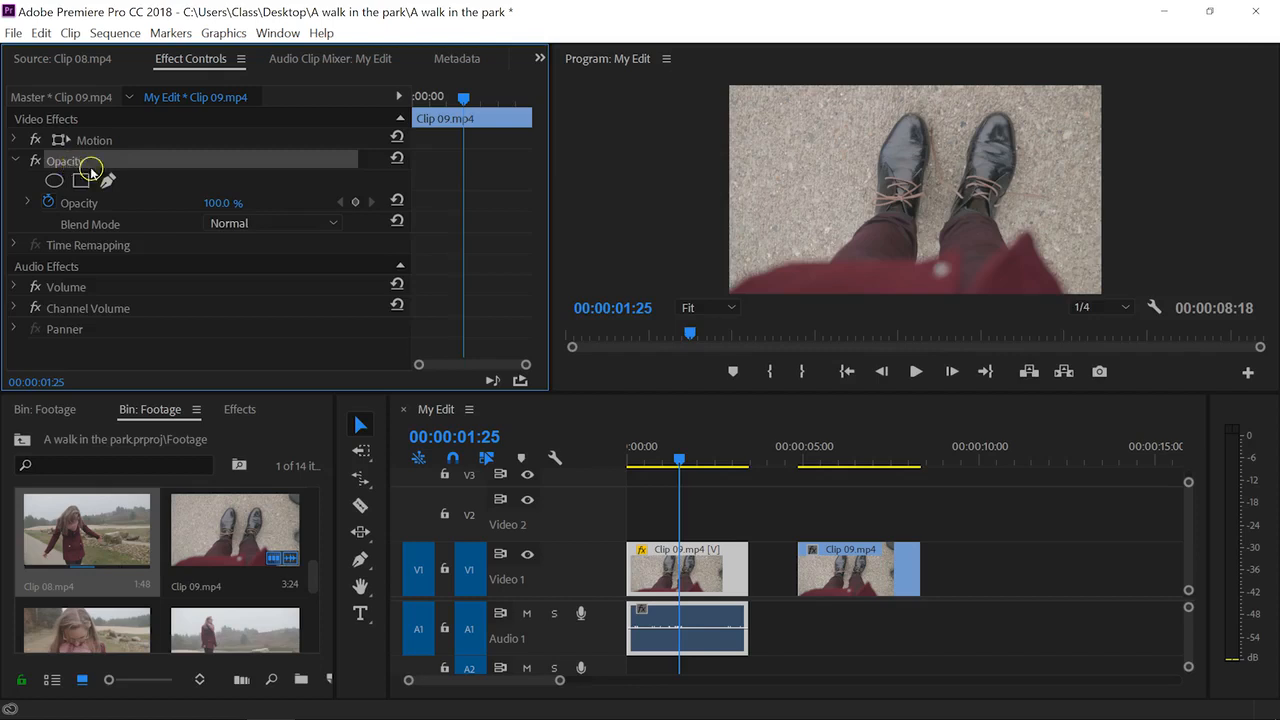
{"action": "mouse_move", "coordinate": [220, 203]}
{"action": "left_mouse_down"}
{"action": "mouse_move", "coordinate": [131, 205]}
{"action": "mouse_move", "coordinate": [223, 203]}
{"action": "left_mouse_up"}
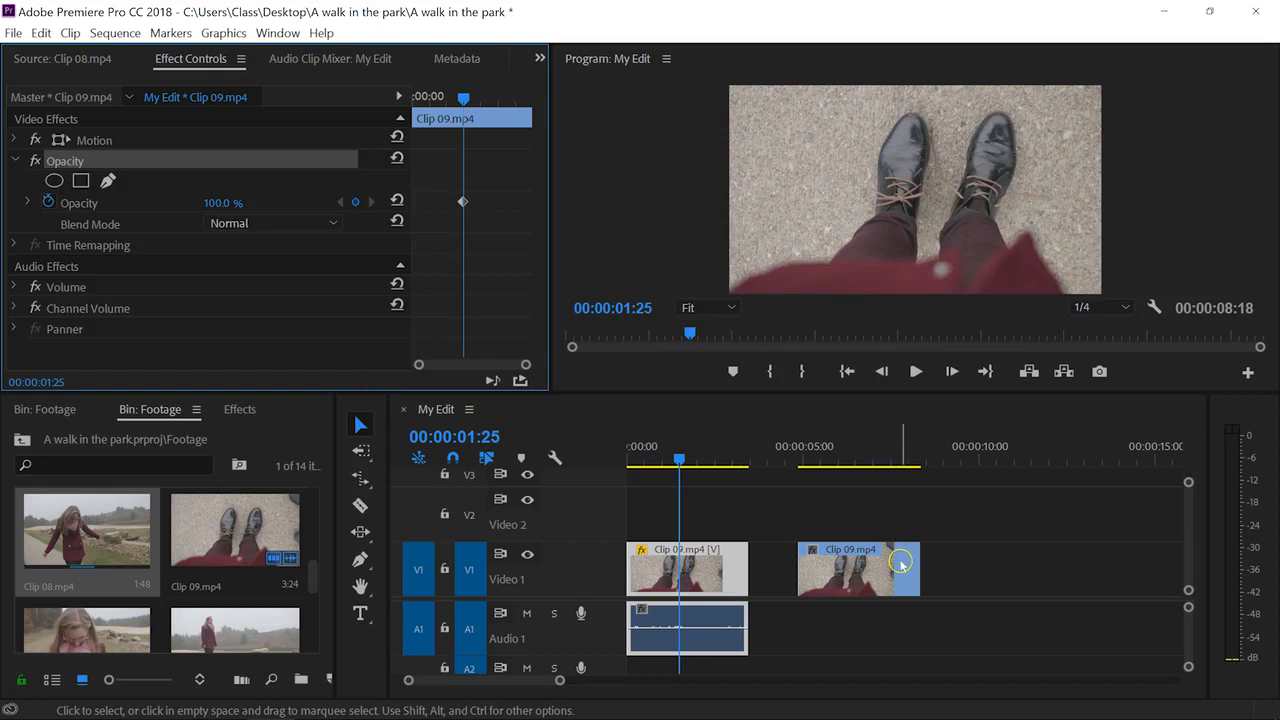
Place only the video of Clip 08.mp4 on Video 2 above the first Clip 09.mp4, overlapping the playhead.
{"action": "double_click", "coordinate": [68, 528]}
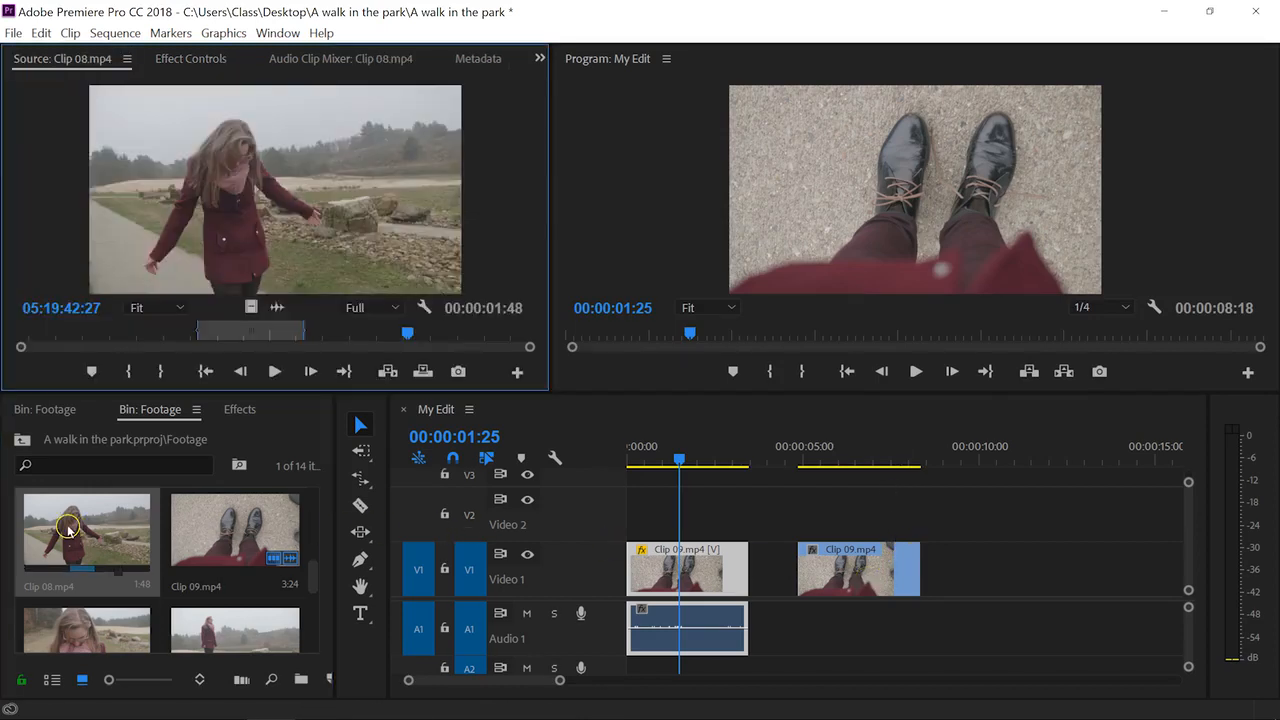
{"action": "left_click_drag", "start_coordinate": [247, 304], "coordinate": [650, 520]}
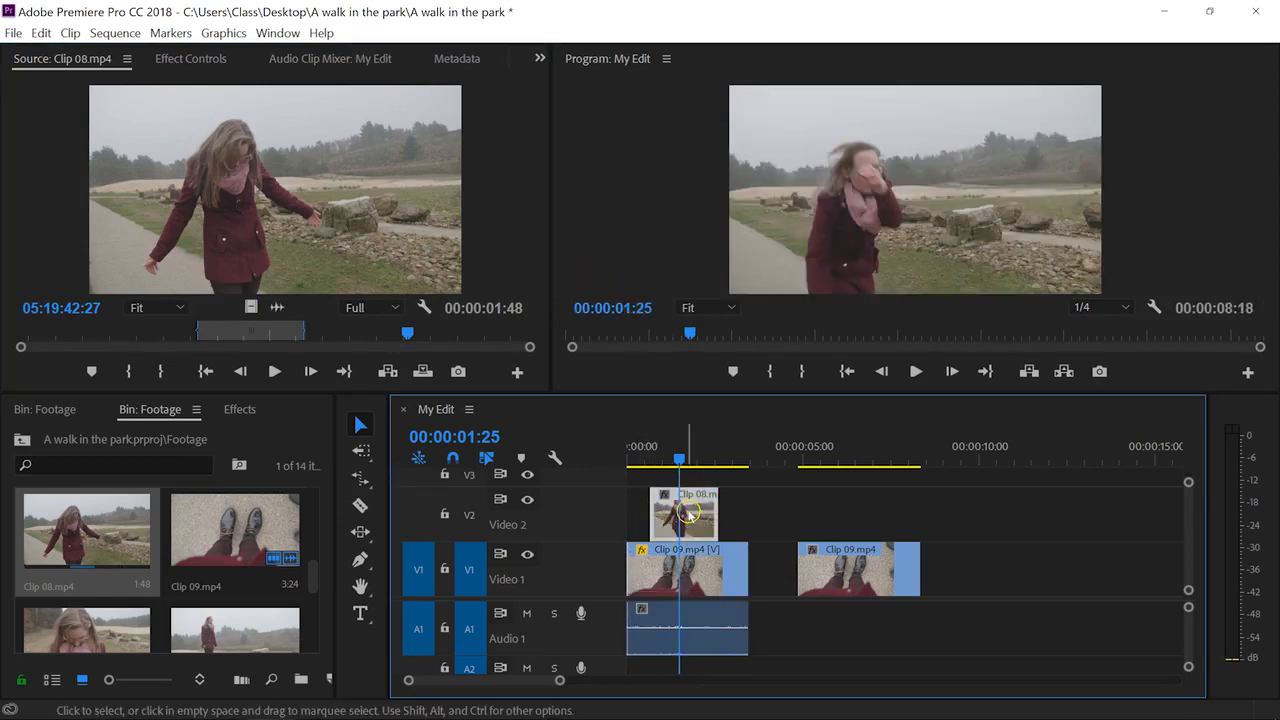
Set the opacity of Clip 08.mp4 to 74% at 00:00:01:25 and to 99% at 00:00:01:22.
{"action": "left_click", "coordinate": [182, 50]}
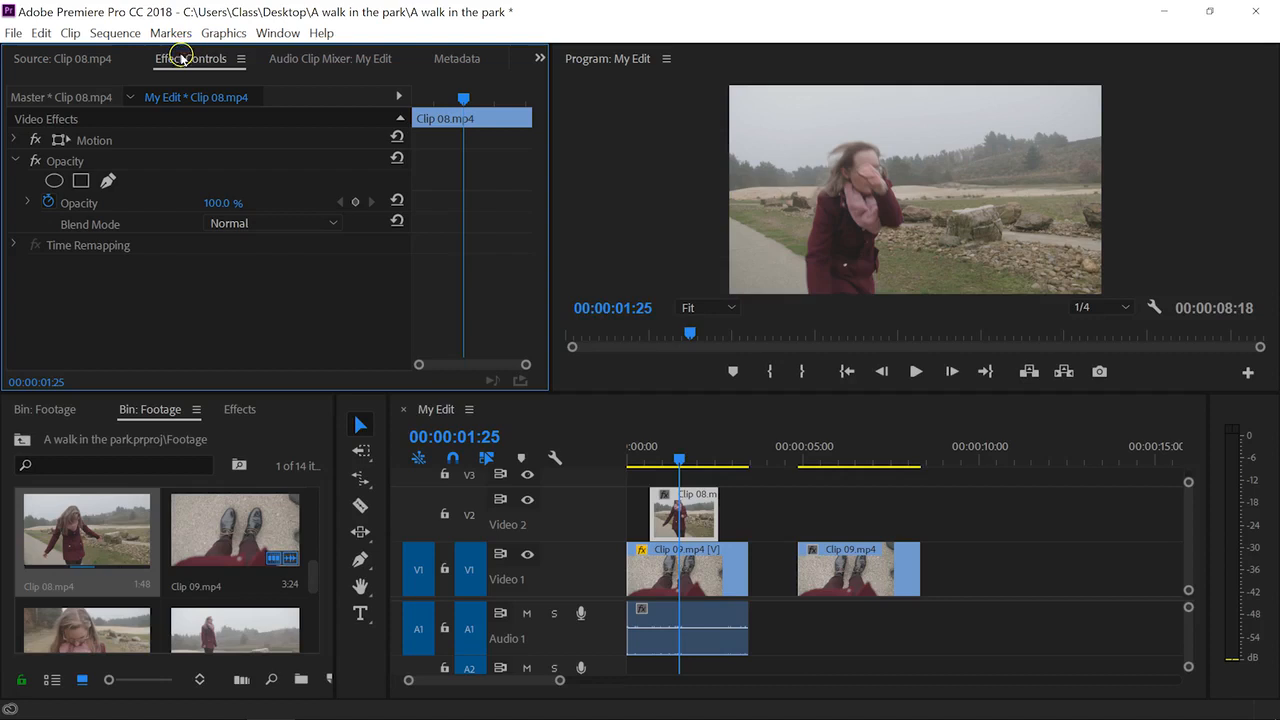
{"action": "left_click_drag", "start_coordinate": [227, 199], "coordinate": [180, 189]}
{"action": "mouse_move", "coordinate": [676, 458]}
{"action": "left_mouse_down"}
{"action": "mouse_move", "coordinate": [700, 462]}
{"action": "mouse_move", "coordinate": [679, 465]}
{"action": "left_mouse_up"}
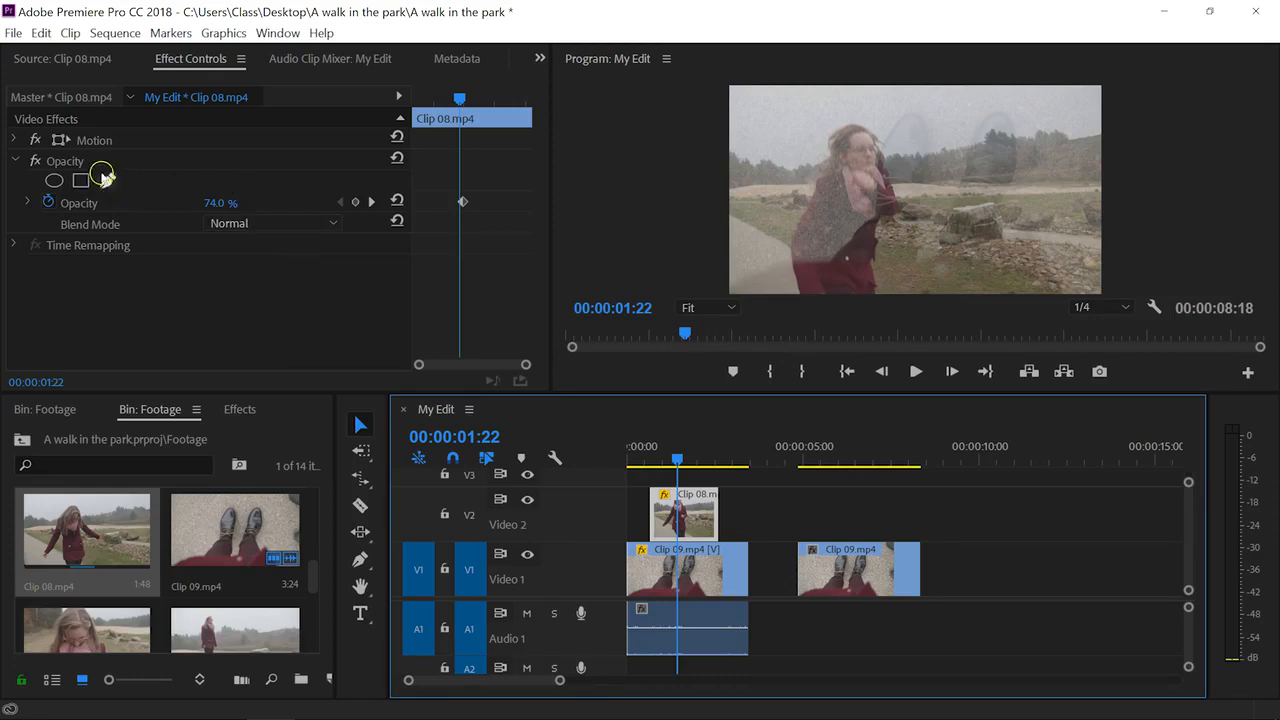
{"action": "left_click_drag", "start_coordinate": [229, 195], "coordinate": [323, 206]}
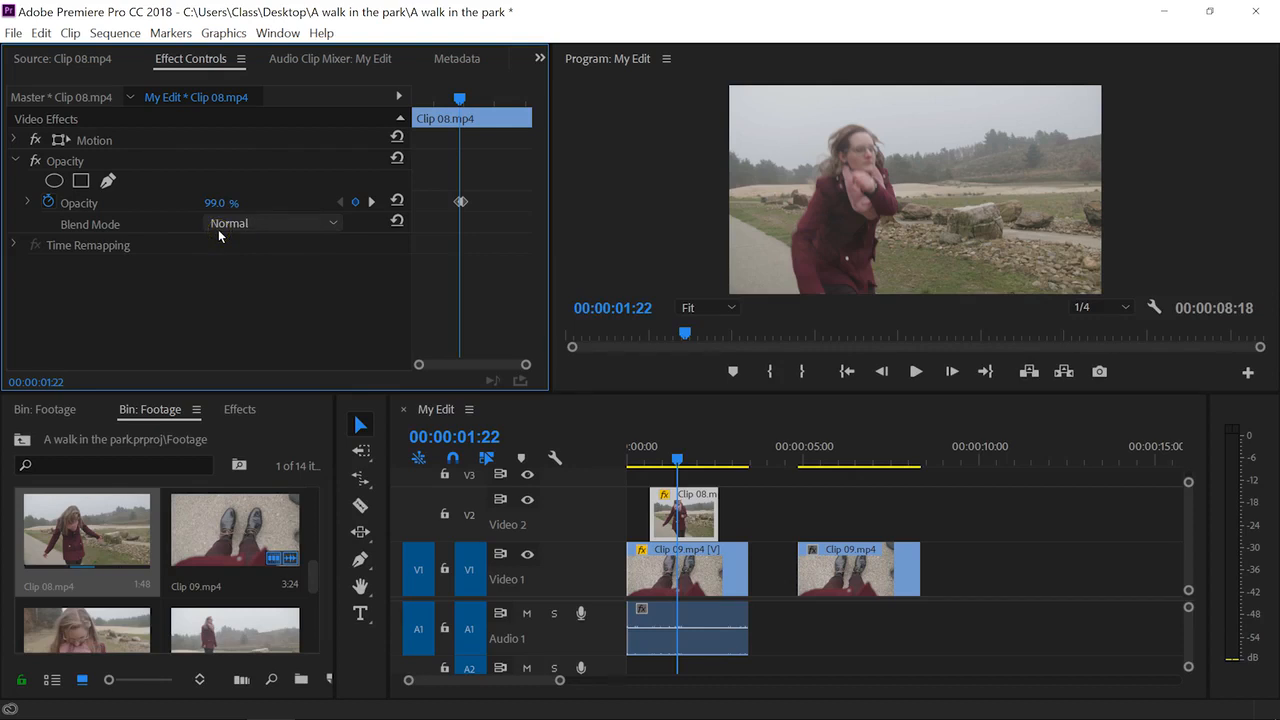
Try the Multiply and Linear Dodge (Add) blend modes on Clip 08.mp4 and briefly play the blended result.
{"action": "left_click", "coordinate": [291, 228]}
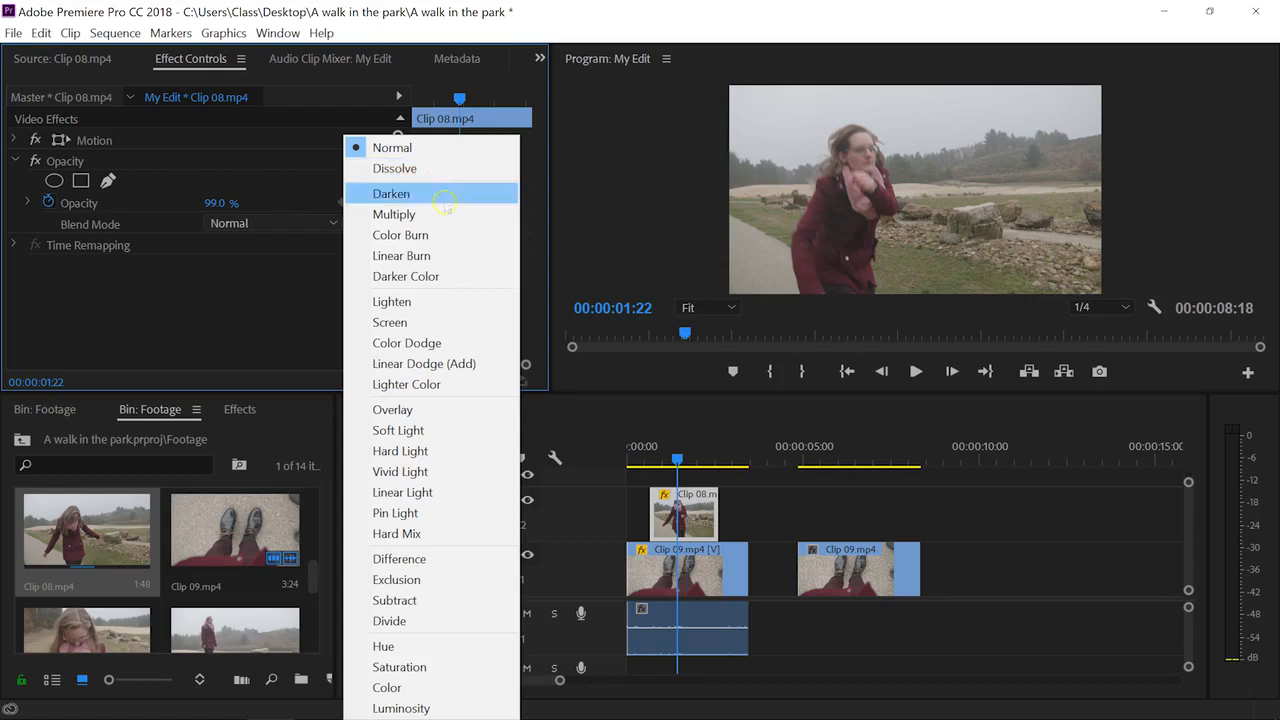
{"action": "left_click", "coordinate": [447, 214]}
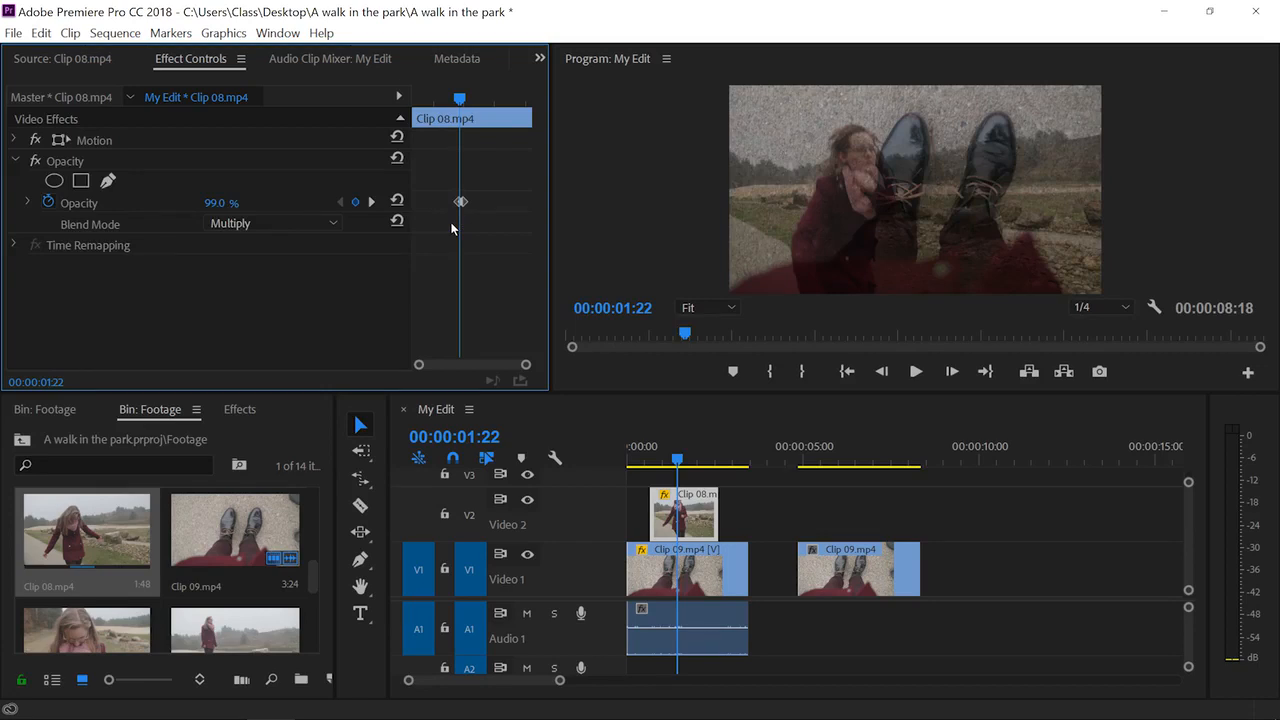
{"action": "left_click", "coordinate": [314, 222]}
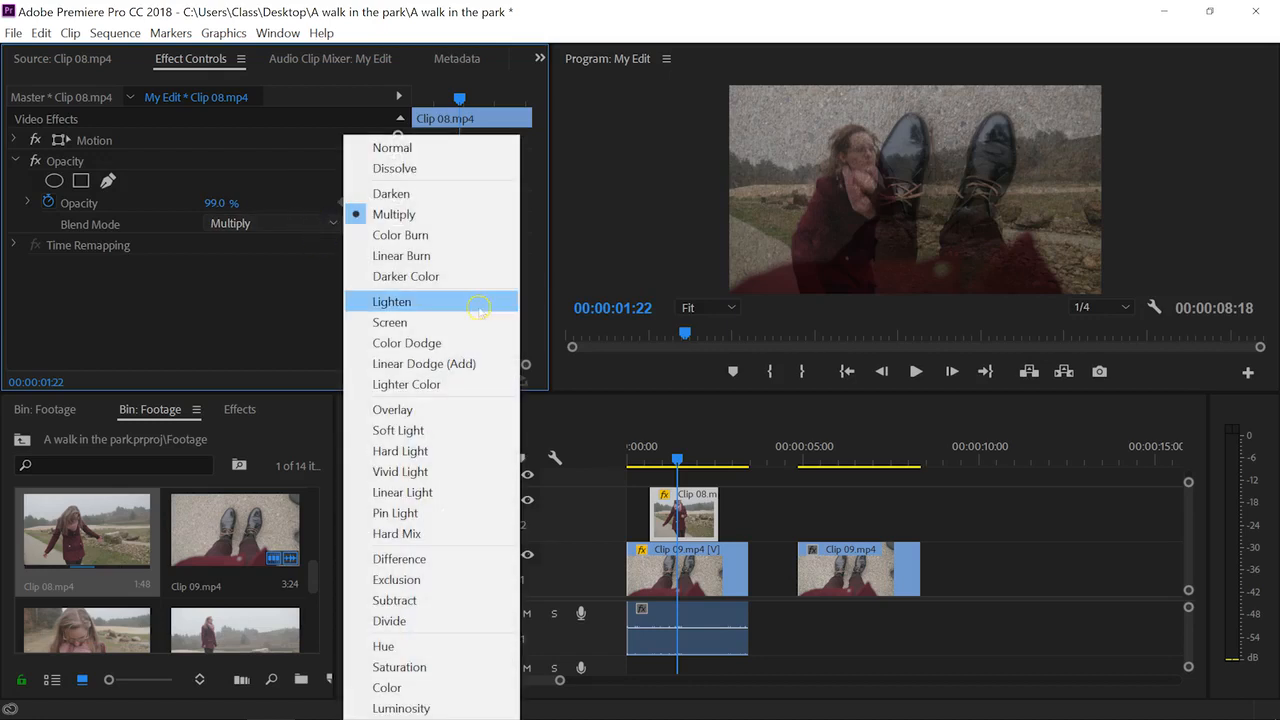
{"action": "left_click", "coordinate": [478, 362]}
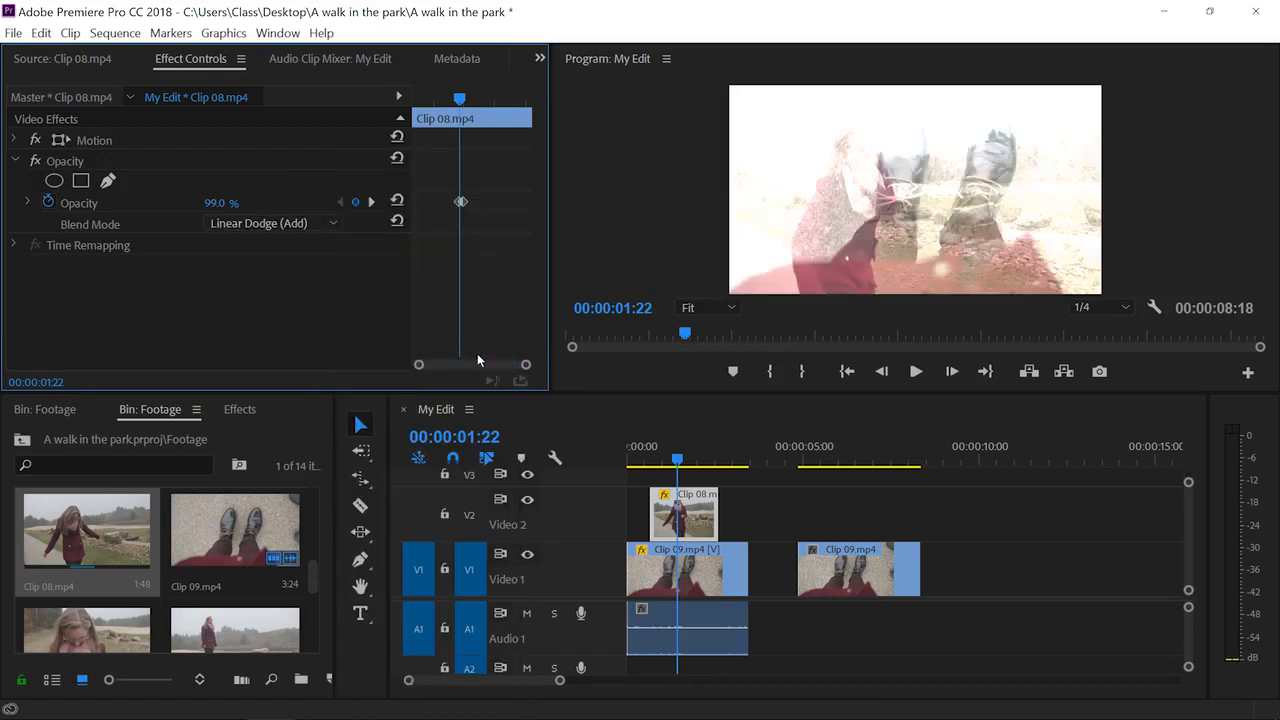
{"action": "left_click", "coordinate": [672, 448]}
{"action": "key", "text": "space"}
{"action": "key", "text": "space"}
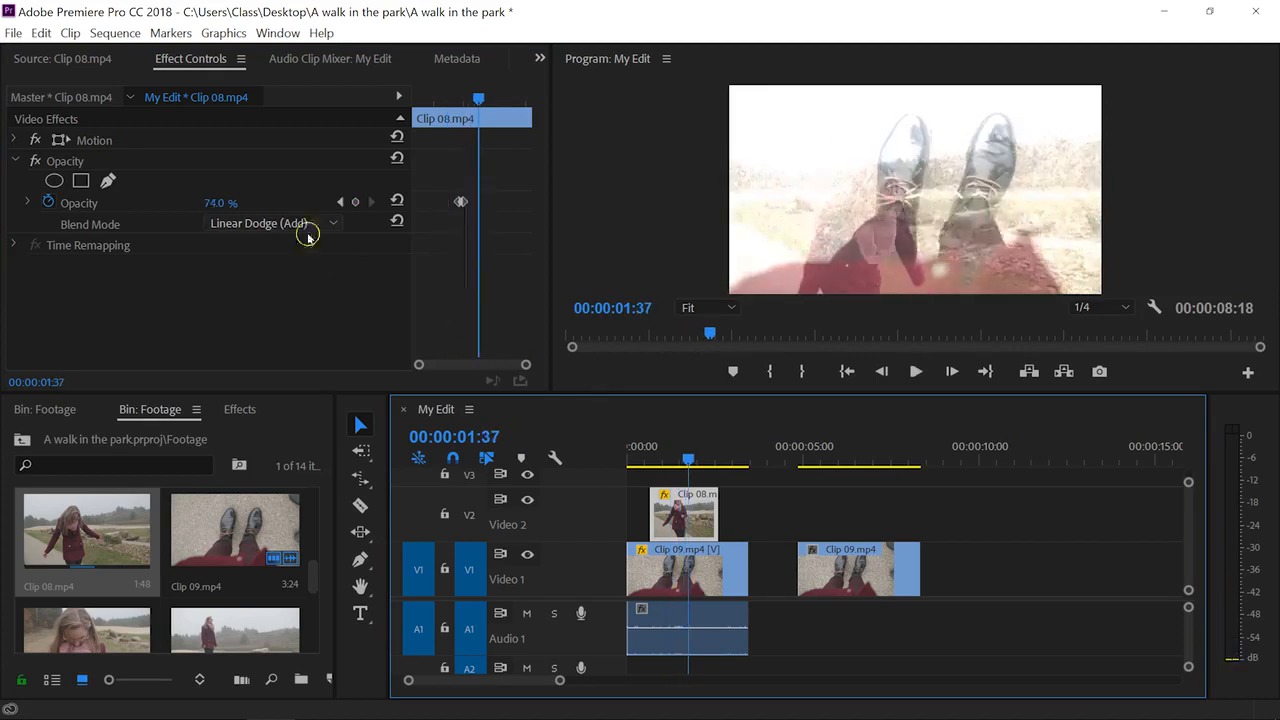
Set the blend mode of Clip 08.mp4 to Subtract and scrub the timeline to 00:00:01:40 to preview it.
{"action": "left_click", "coordinate": [300, 227]}
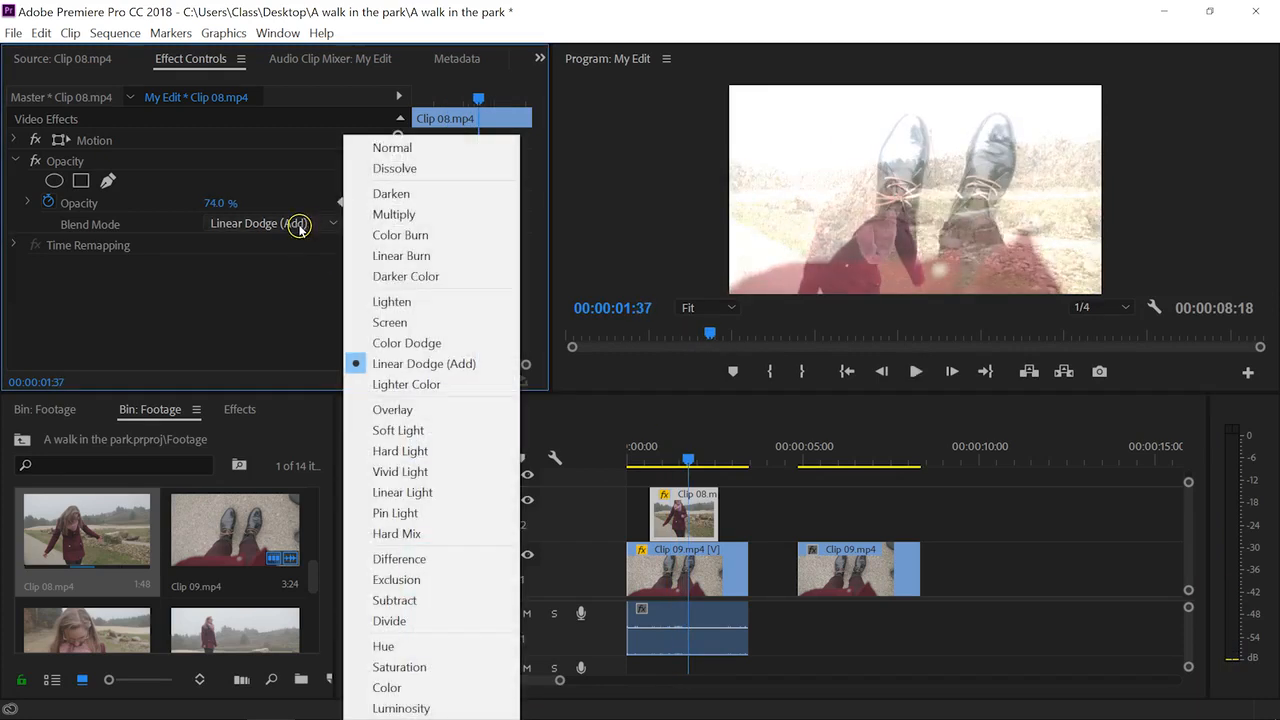
{"action": "left_click", "coordinate": [430, 600]}
{"action": "mouse_move", "coordinate": [689, 449]}
{"action": "left_mouse_down"}
{"action": "mouse_move", "coordinate": [677, 450]}
{"action": "mouse_move", "coordinate": [689, 449]}
{"action": "left_mouse_up"}
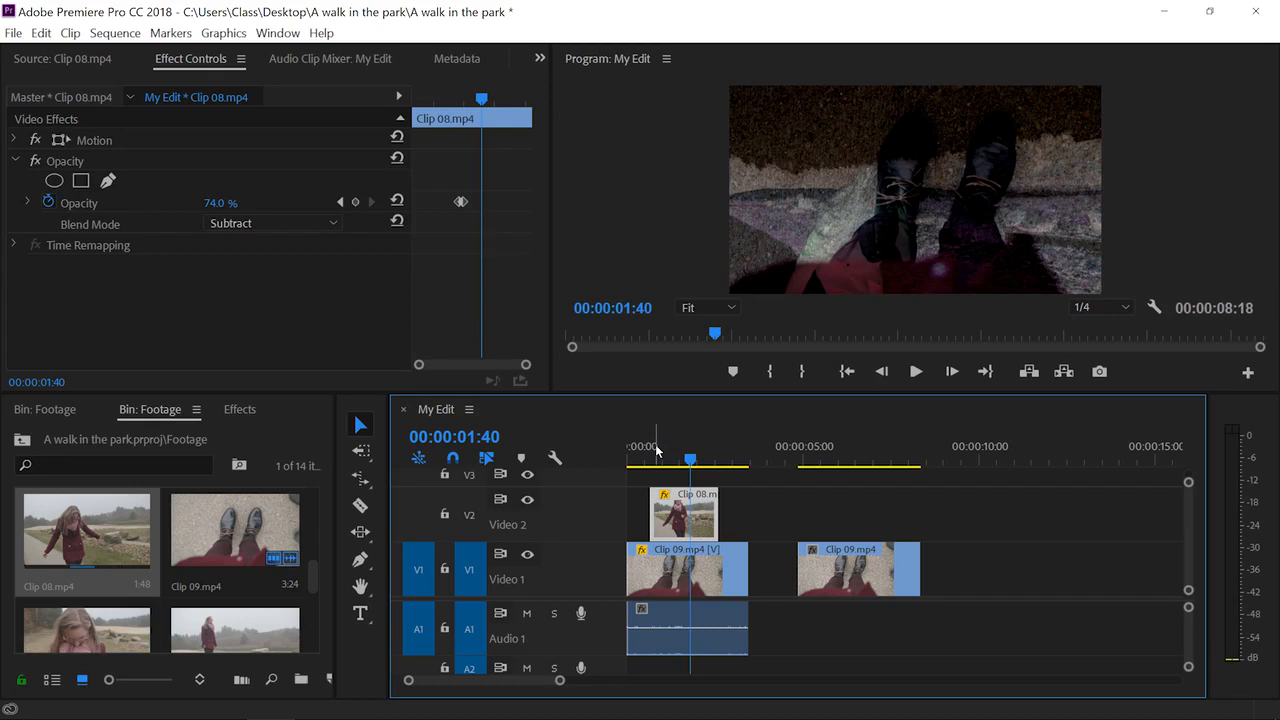
Delete Clip 08.mp4 from Video 2 and select the first Clip 09.mp4 on Video 1.
{"action": "left_click", "coordinate": [701, 511]}
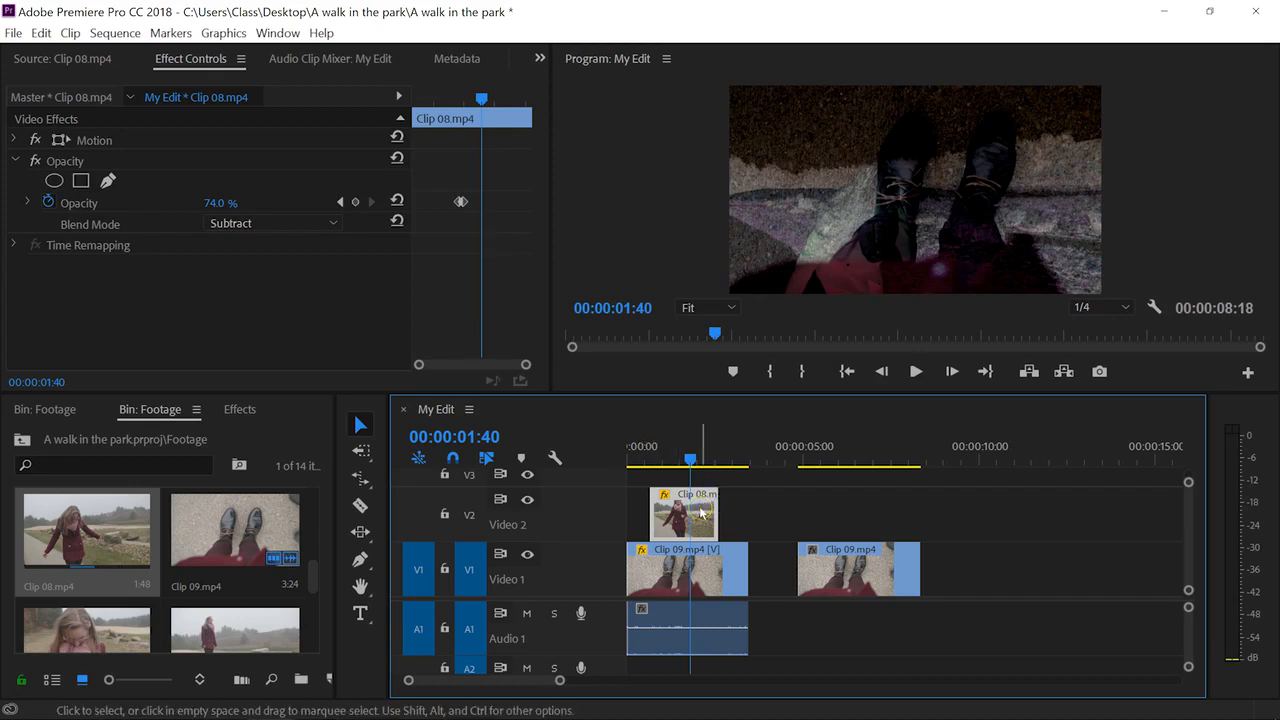
{"action": "key", "text": "Delete"}
{"action": "left_click", "coordinate": [697, 572]}
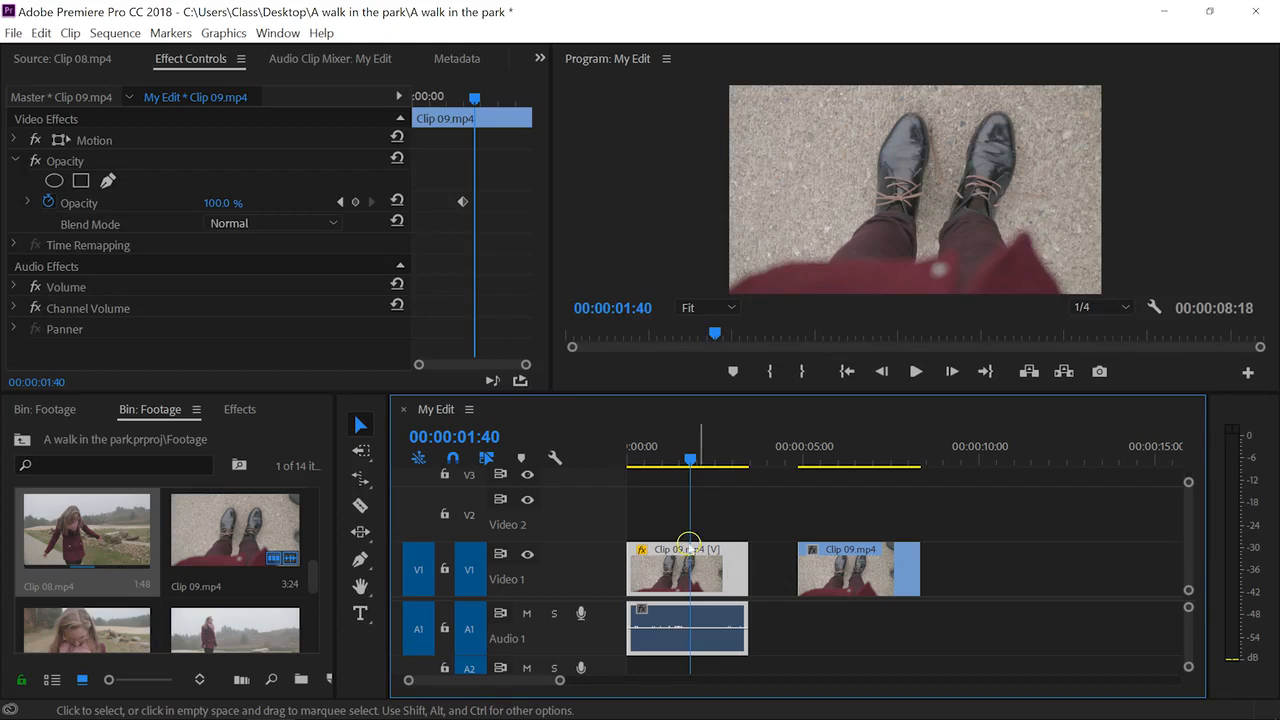
Show the available effects and expand the Distort category within Video Effects.
{"action": "left_click", "coordinate": [243, 410]}
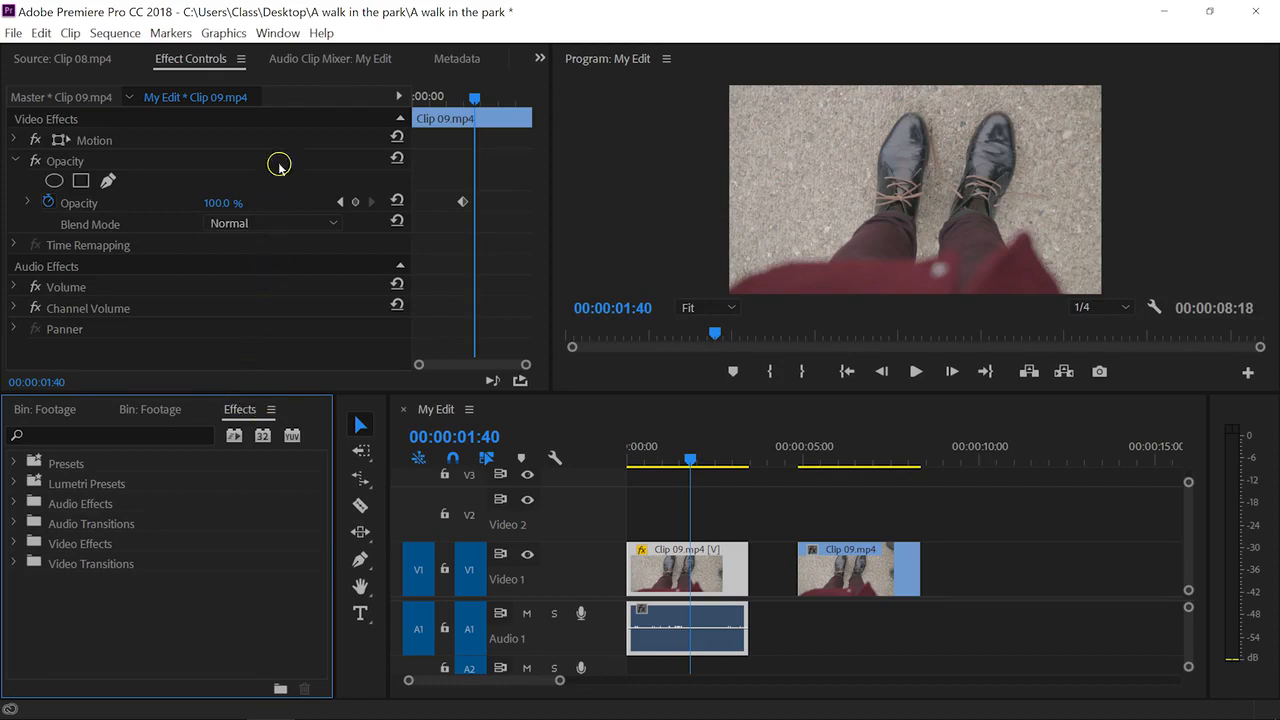
{"action": "left_click", "coordinate": [278, 33]}
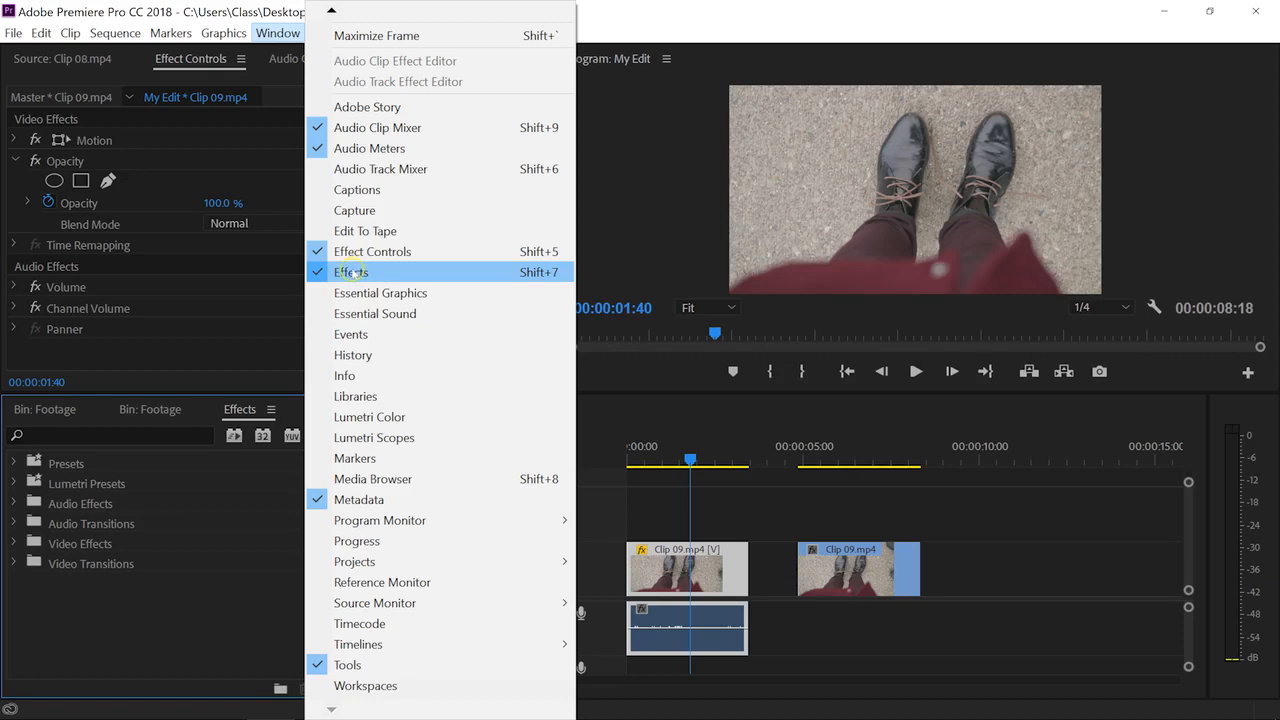
{"action": "left_click", "coordinate": [180, 571]}
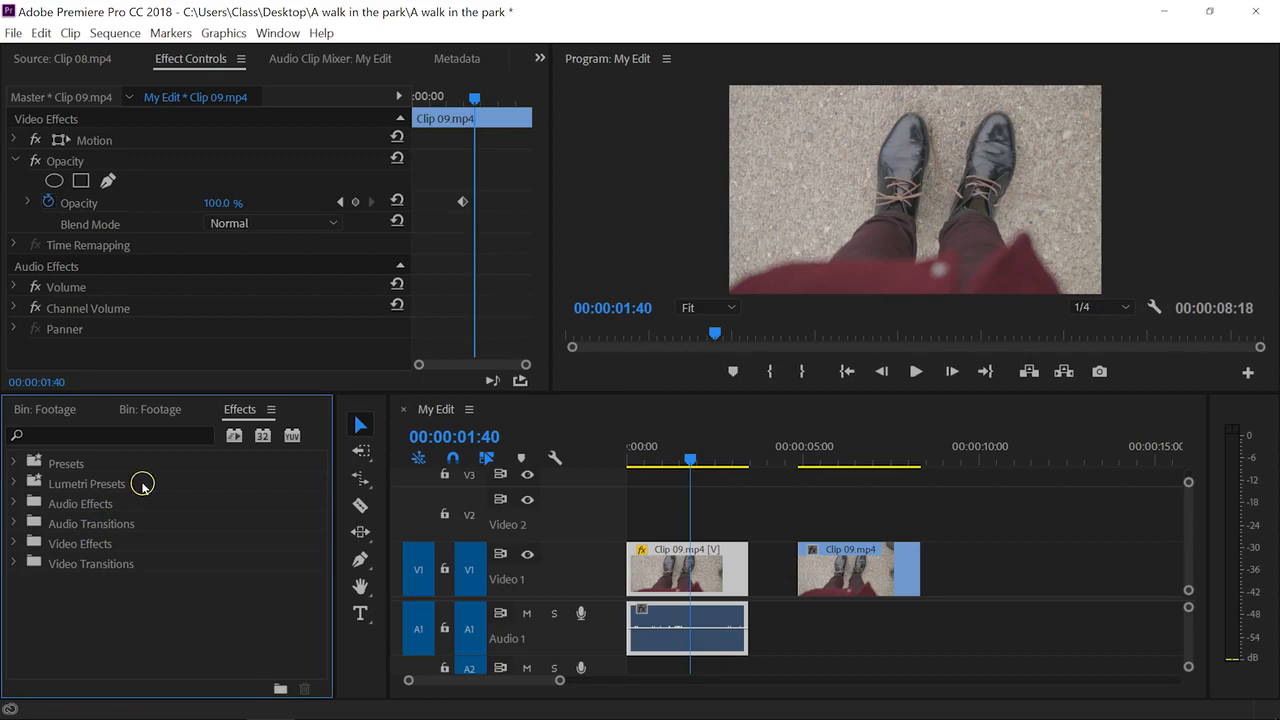
{"action": "left_click", "coordinate": [13, 543]}
{"action": "scroll", "coordinate": [59, 549], "scroll_direction": "down", "scroll_amount": 4}
{"action": "scroll", "coordinate": [59, 555], "scroll_direction": "up", "scroll_amount": 3}
{"action": "left_click", "coordinate": [24, 504]}
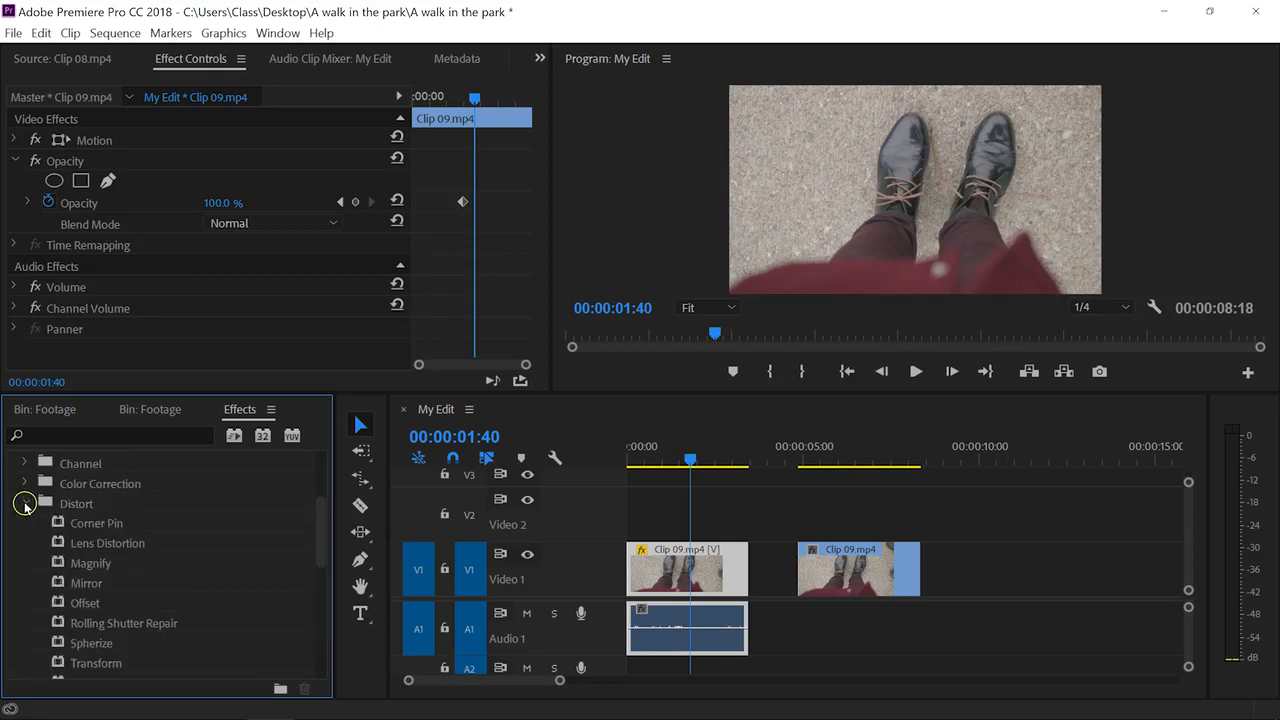
Apply the Magnify effect to the first Clip 09.mp4 and look through the effect's settings.
{"action": "scroll", "coordinate": [30, 510], "scroll_direction": "down", "scroll_amount": 1}
{"action": "left_click", "coordinate": [58, 523]}
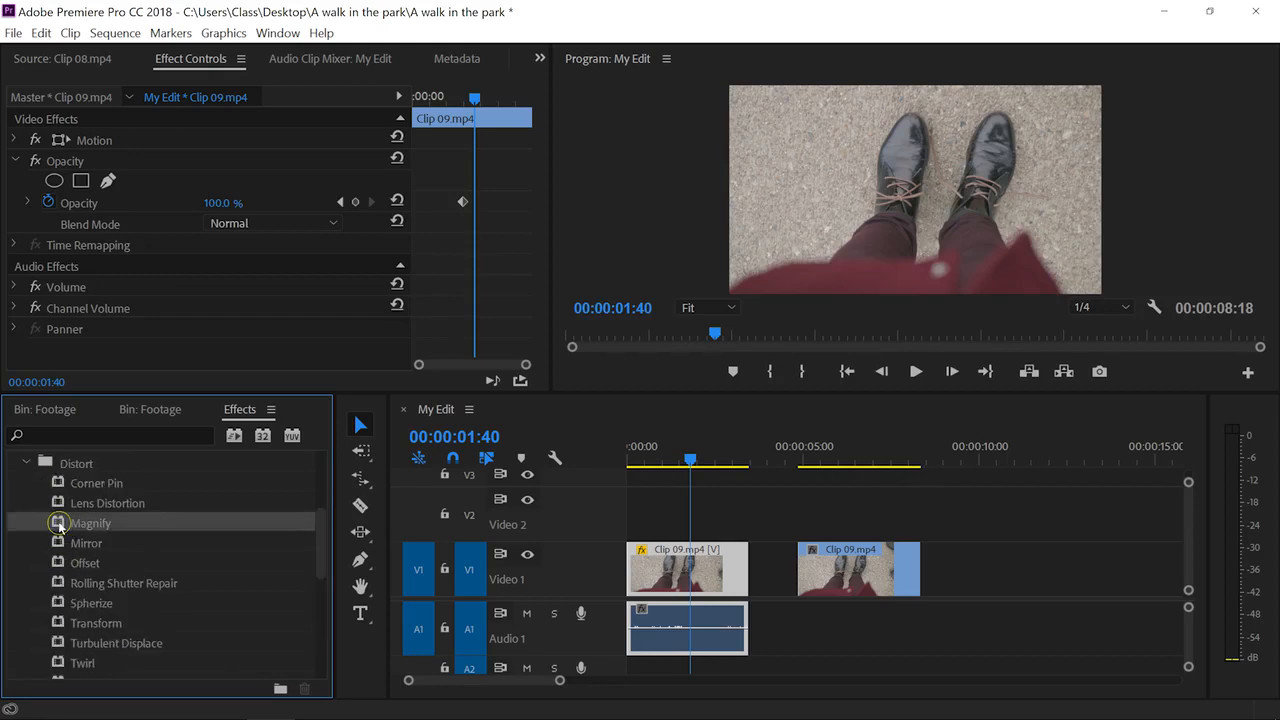
{"action": "left_click_drag", "start_coordinate": [59, 527], "coordinate": [700, 582]}
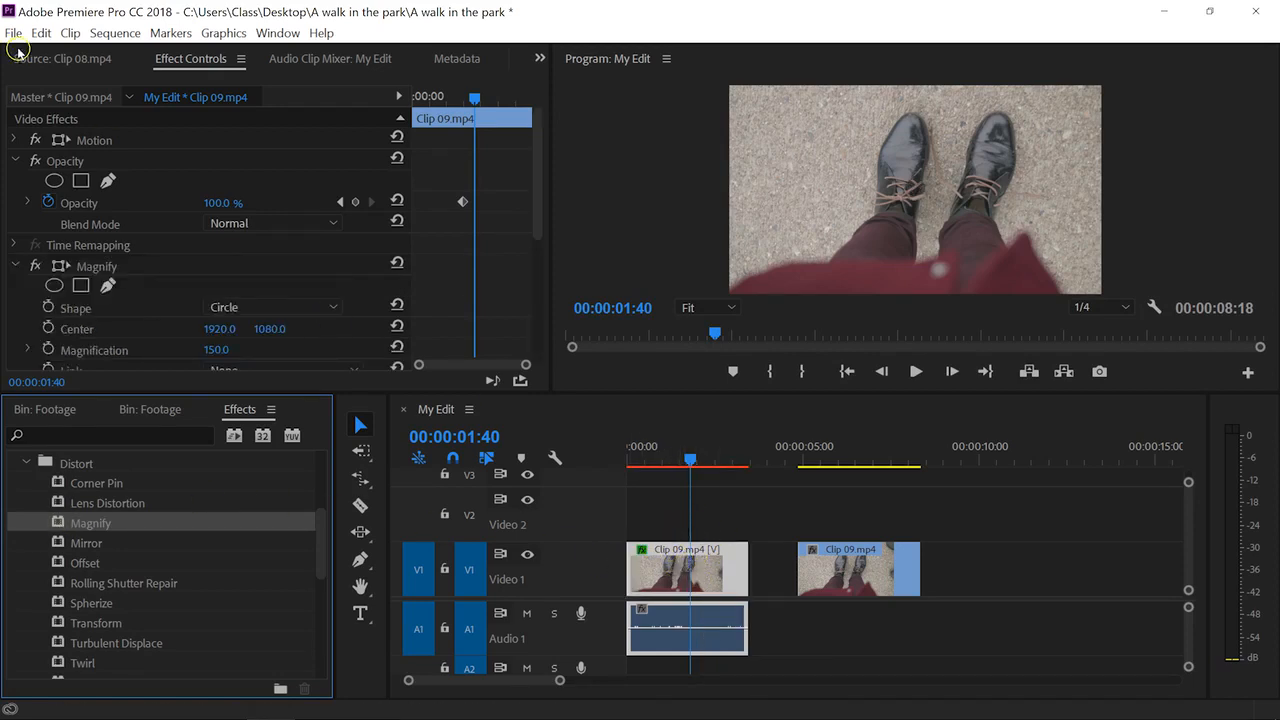
{"action": "left_click", "coordinate": [92, 265]}
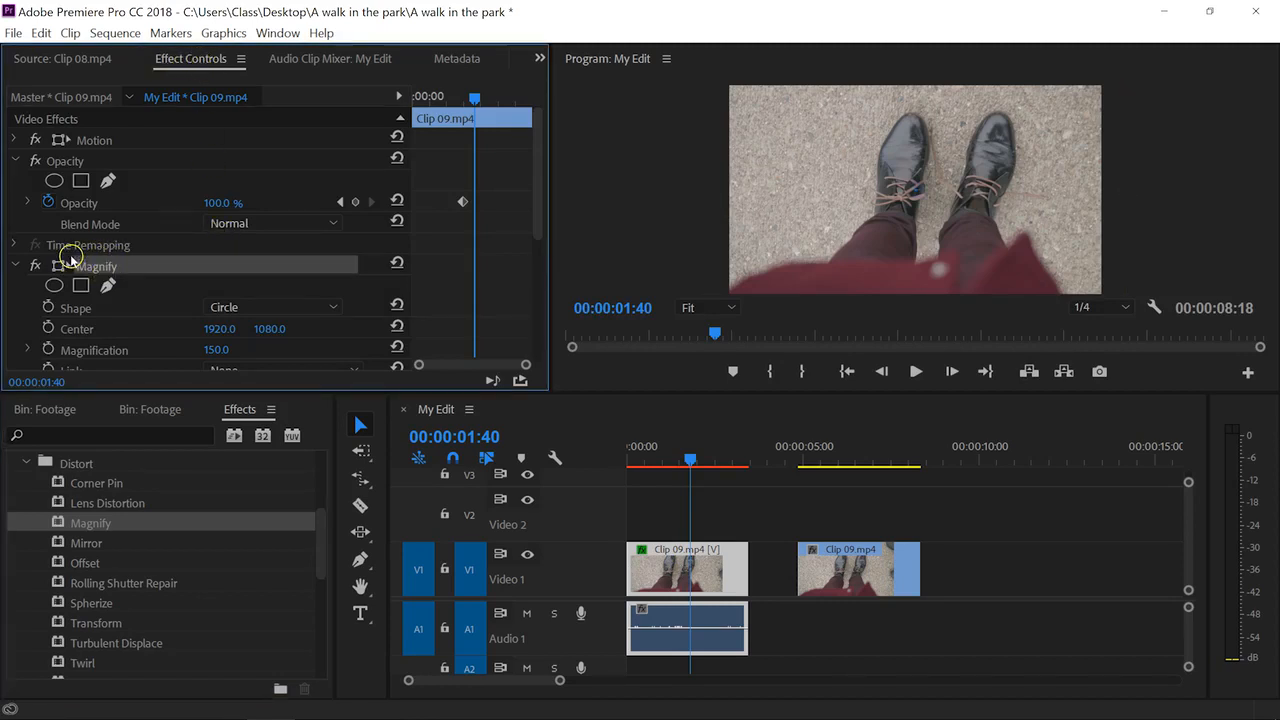
{"action": "scroll", "coordinate": [75, 260], "scroll_direction": "down", "scroll_amount": 4}
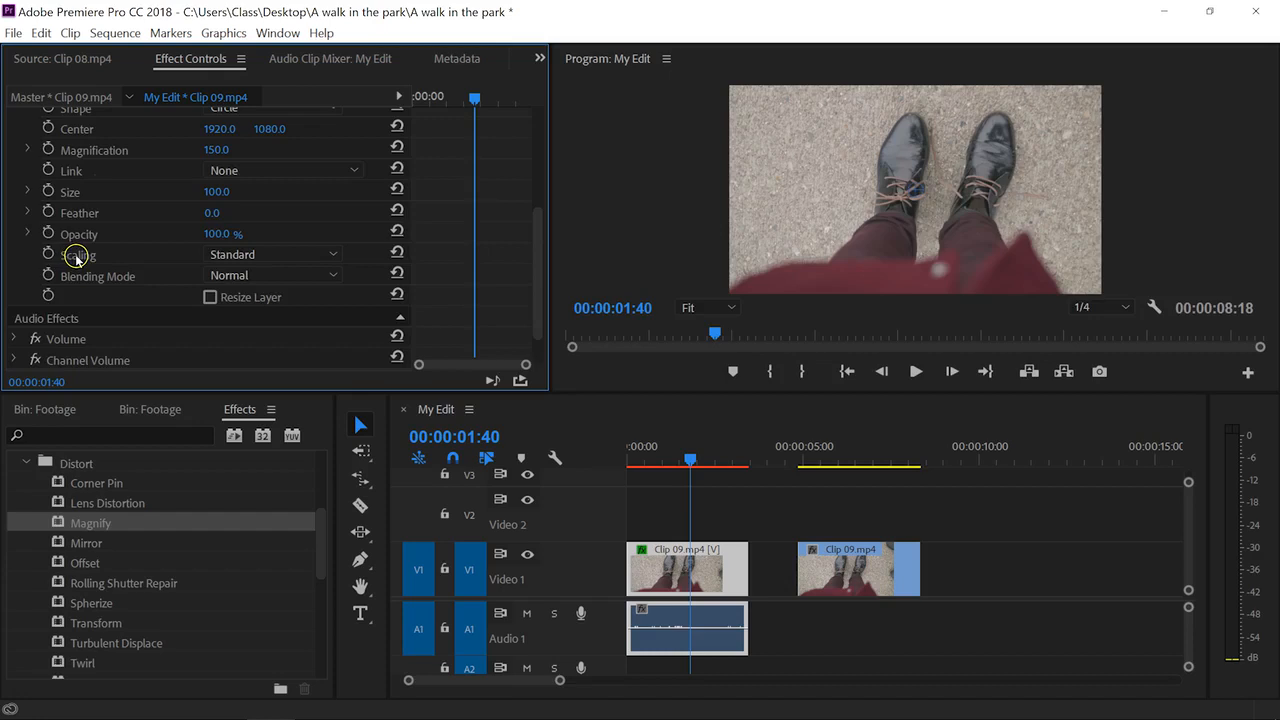
{"action": "scroll", "coordinate": [75, 258], "scroll_direction": "up", "scroll_amount": 2}
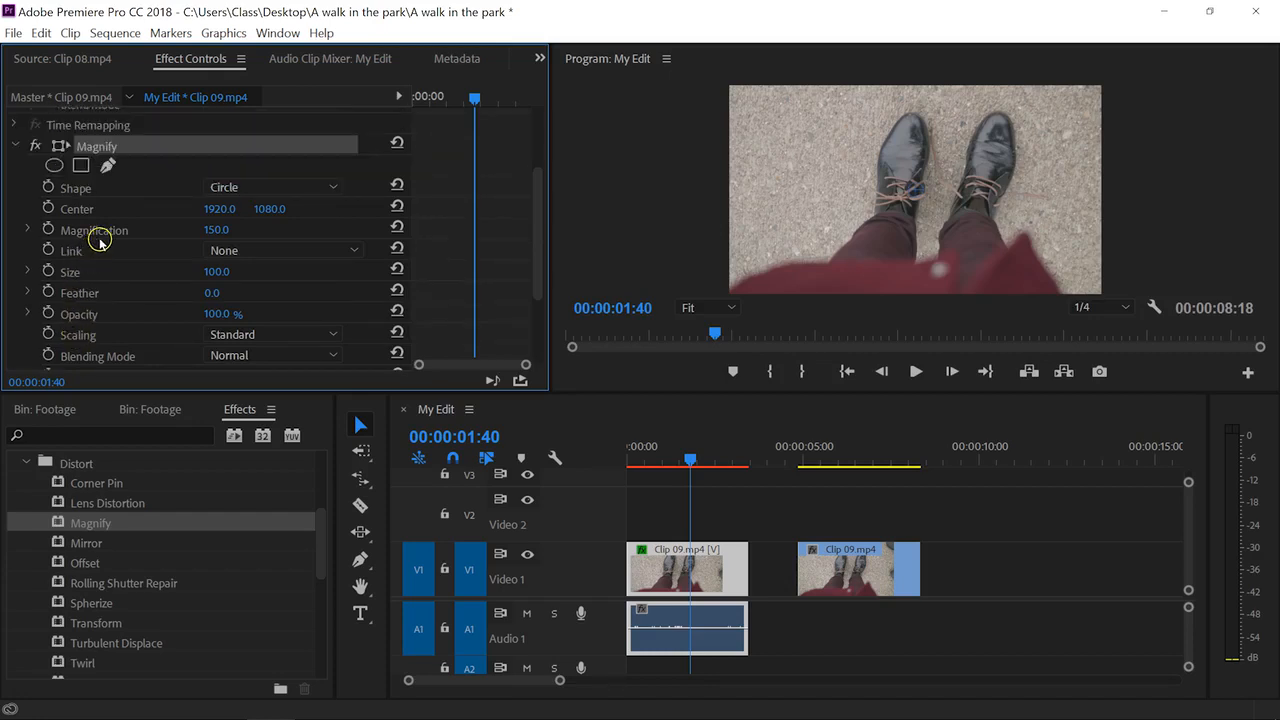
Try a Magnification of 591 in the Magnify effect and reset that parameter to its default.
{"action": "left_click_drag", "start_coordinate": [224, 240], "coordinate": [894, 231]}
{"action": "left_click_drag", "start_coordinate": [220, 230], "coordinate": [485, 271]}
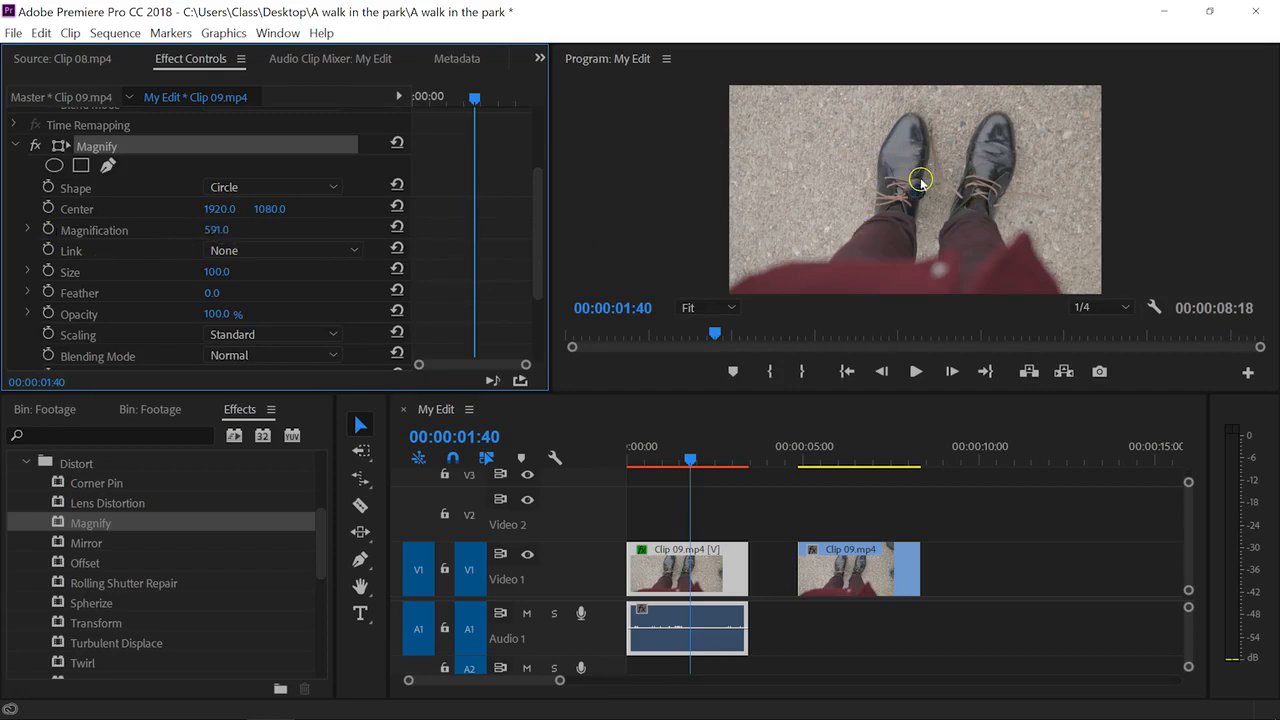
{"action": "left_click", "coordinate": [396, 228]}
{"action": "scroll", "coordinate": [371, 309], "scroll_direction": "up", "scroll_amount": 1}
{"action": "scroll", "coordinate": [371, 309], "scroll_direction": "up", "scroll_amount": 2}
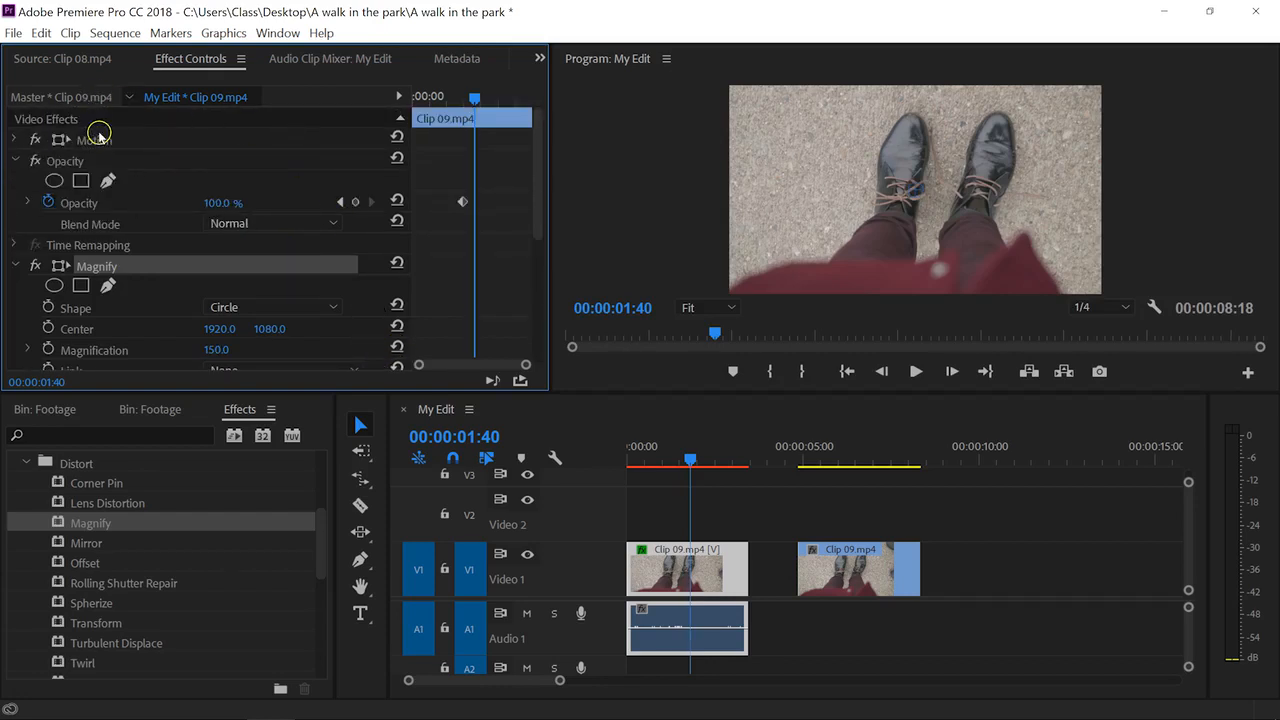
Set the Magnify effect's Size to 470 and its Magnification to 277.
{"action": "scroll", "coordinate": [174, 327], "scroll_direction": "down", "scroll_amount": 2}
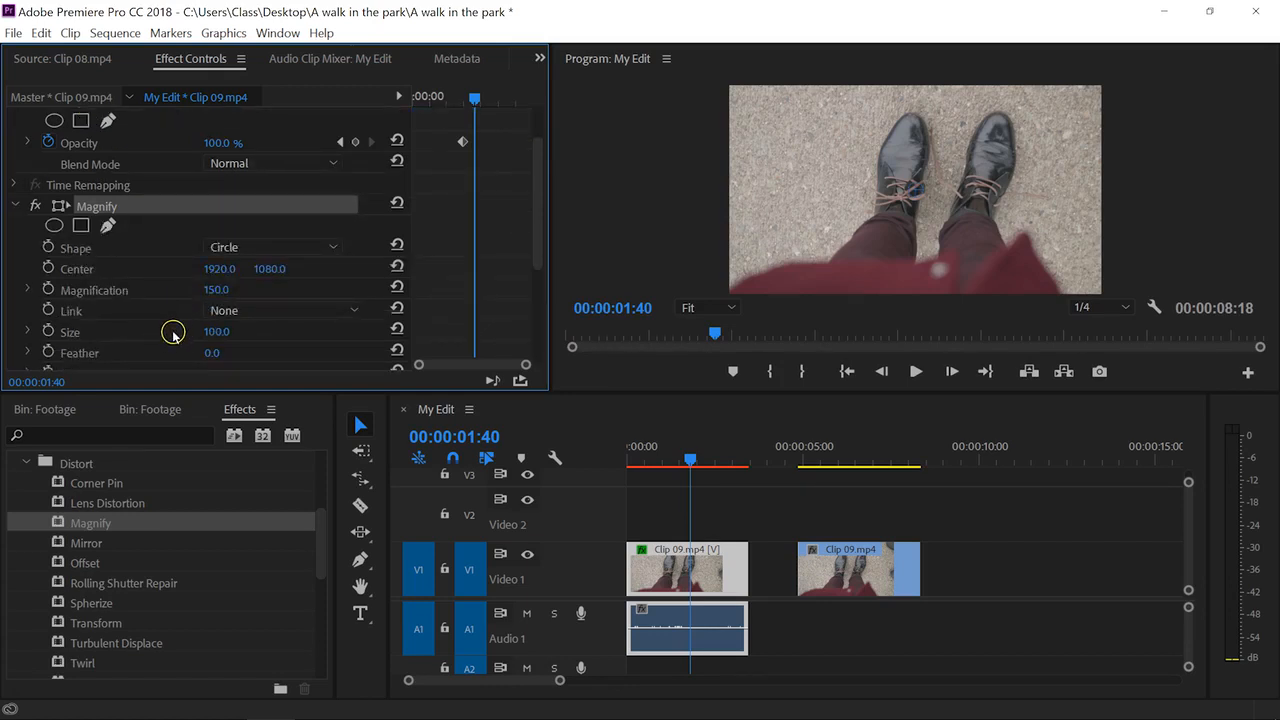
{"action": "left_click_drag", "start_coordinate": [217, 329], "coordinate": [589, 292]}
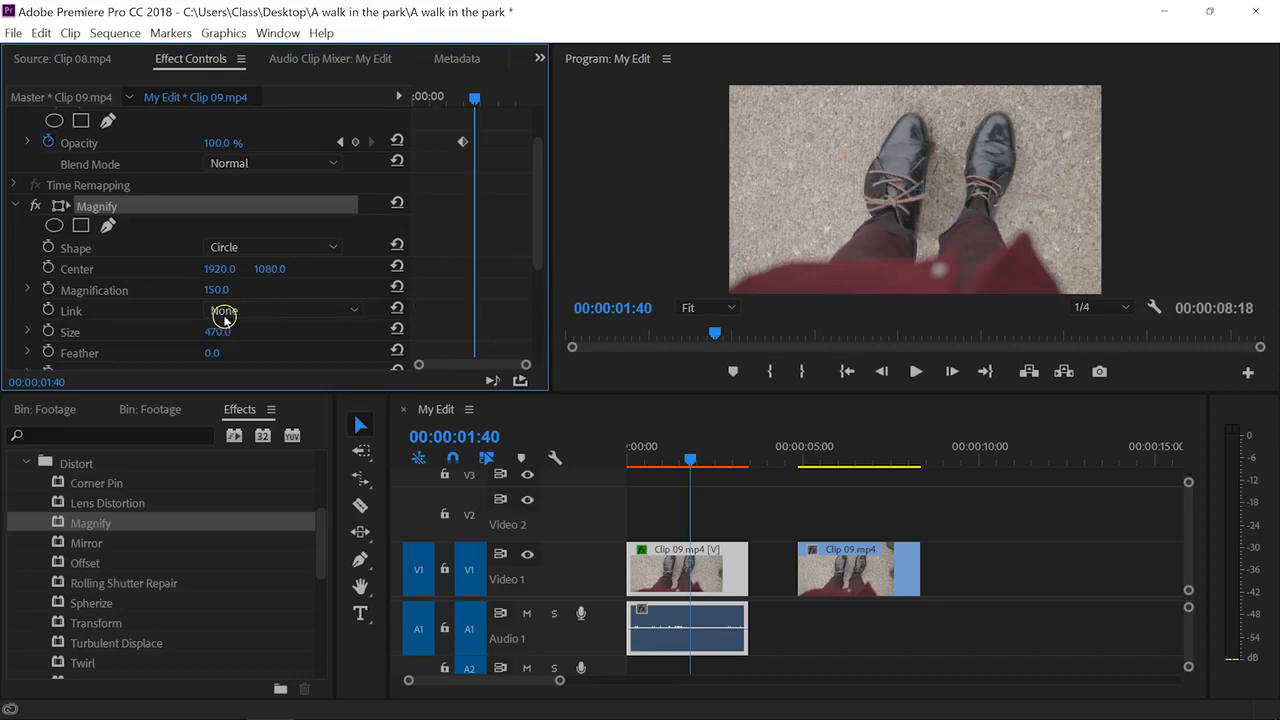
{"action": "left_click_drag", "start_coordinate": [217, 289], "coordinate": [326, 288]}
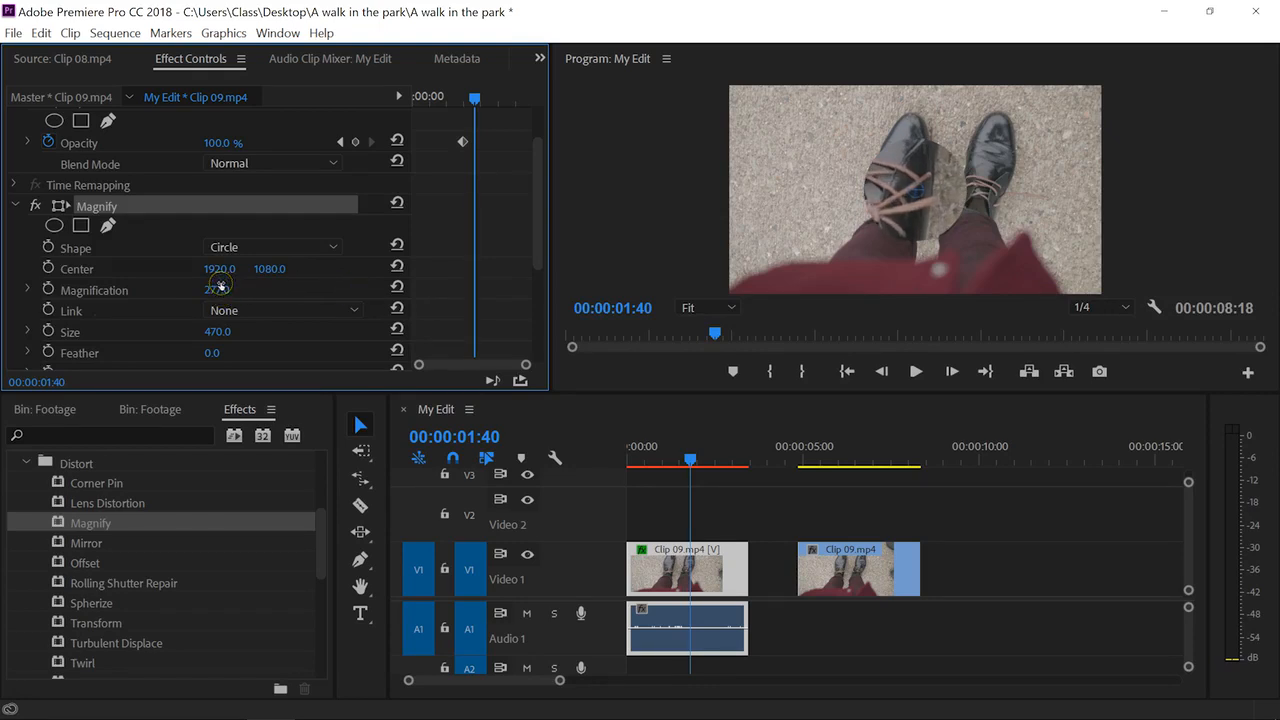
Move the magnified circle in the preview onto the right-hand shoe, with its center at about 2568.6, 791.9.
{"action": "scroll", "coordinate": [167, 259], "scroll_direction": "up", "scroll_amount": 2}
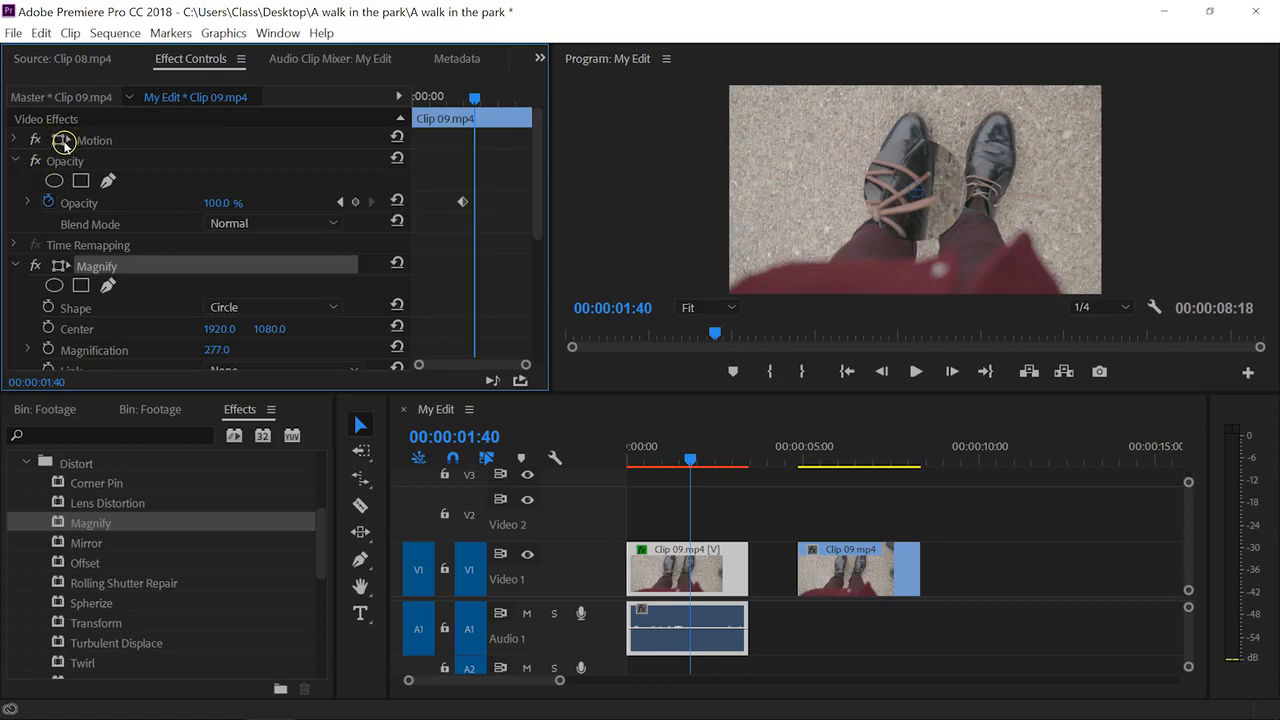
{"action": "left_click", "coordinate": [63, 139]}
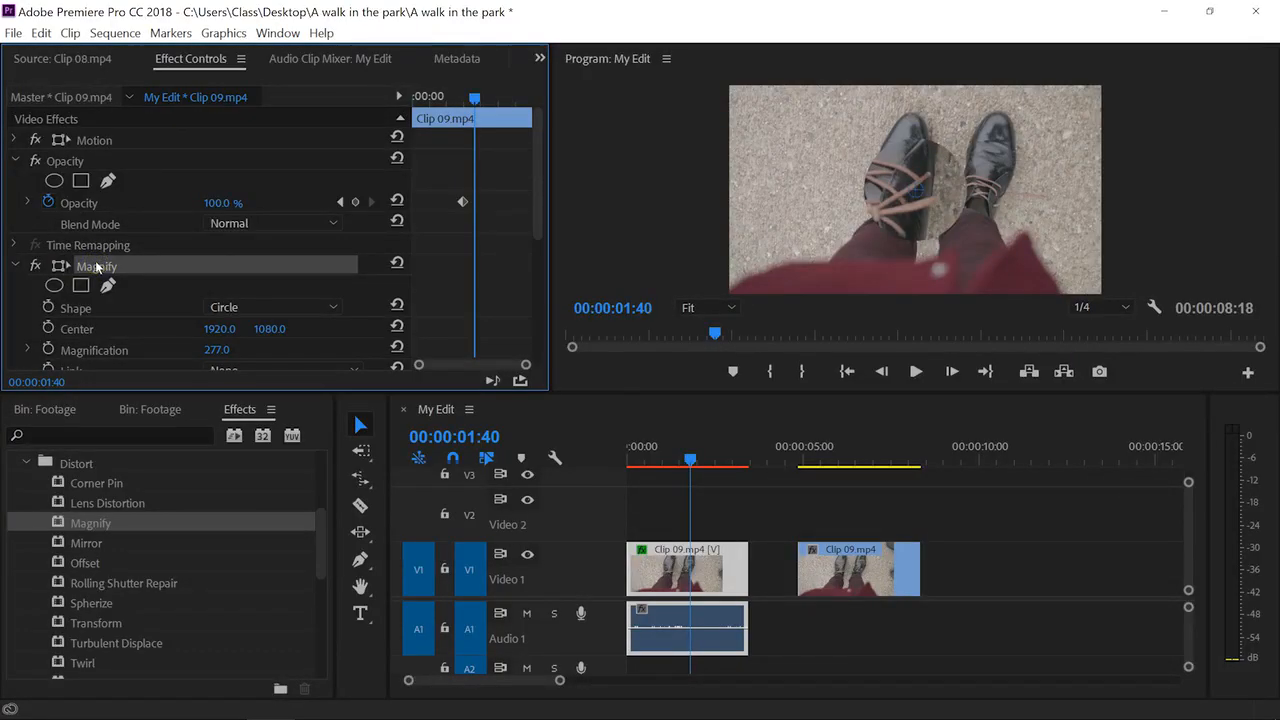
{"action": "left_click", "coordinate": [917, 192]}
{"action": "left_click_drag", "start_coordinate": [917, 192], "coordinate": [980, 163]}
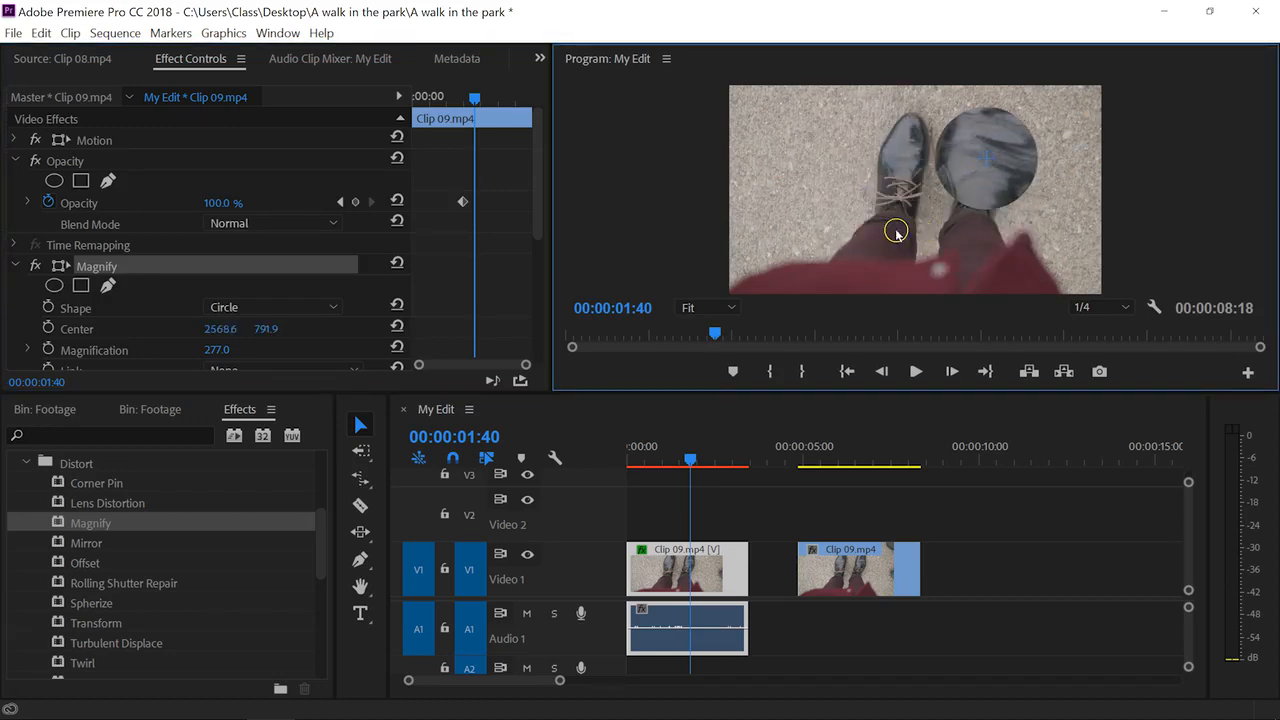
Delete the Magnify effect from the first Clip 09.mp4 and collapse the Distort category.
{"action": "left_click", "coordinate": [177, 264]}
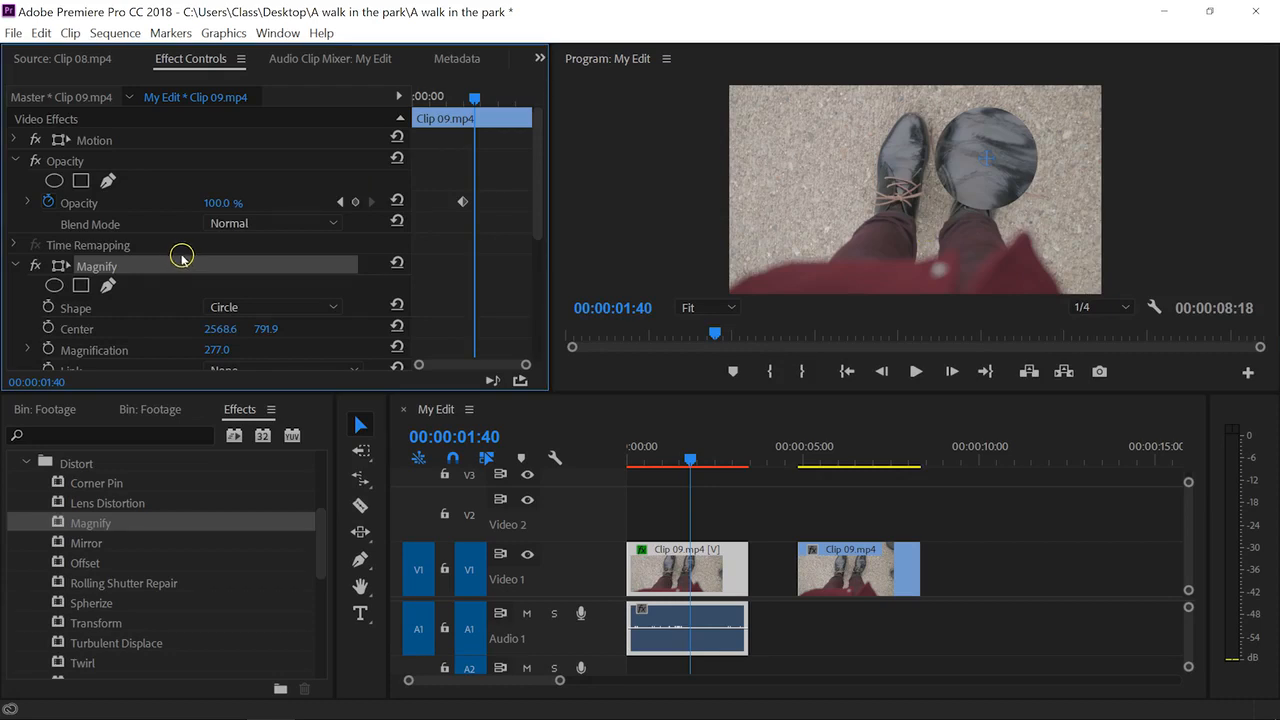
{"action": "key", "text": "Delete"}
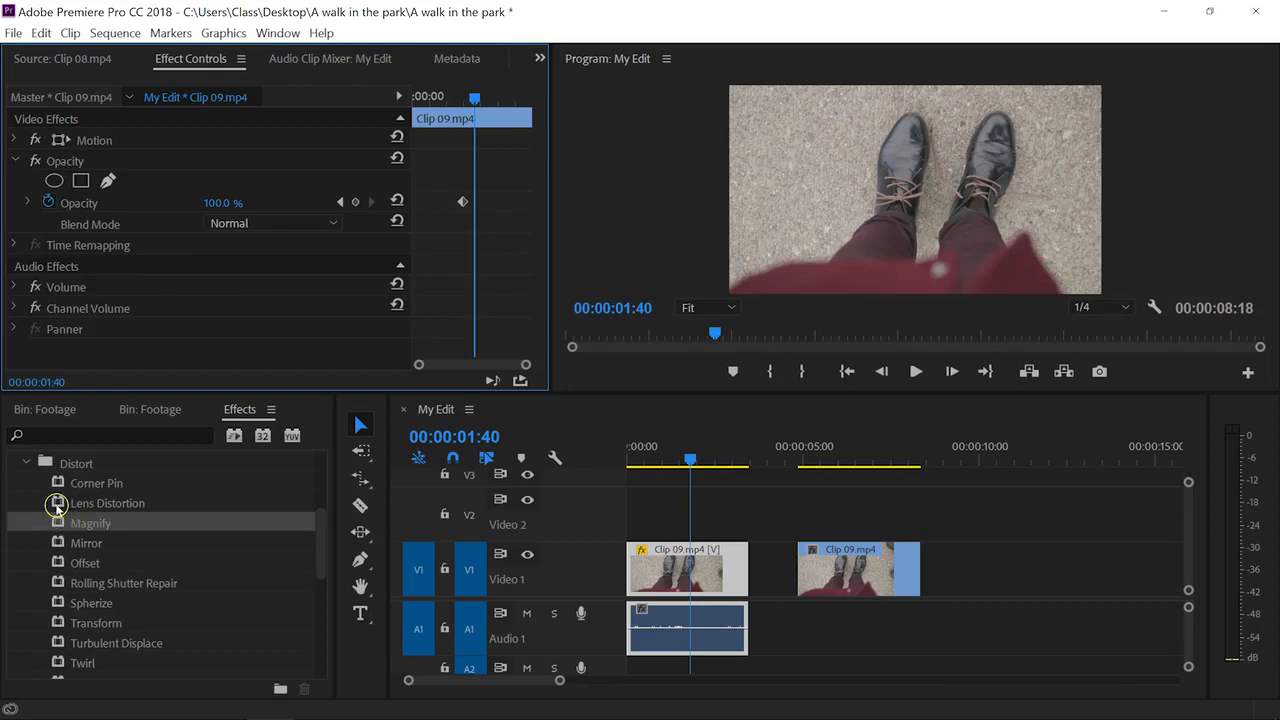
{"action": "left_click", "coordinate": [26, 463]}
Search the effects for "blur" and apply Gaussian Blur to the first Clip 09.mp4 in the timeline.
{"action": "scroll", "coordinate": [53, 510], "scroll_direction": "up", "scroll_amount": 4}
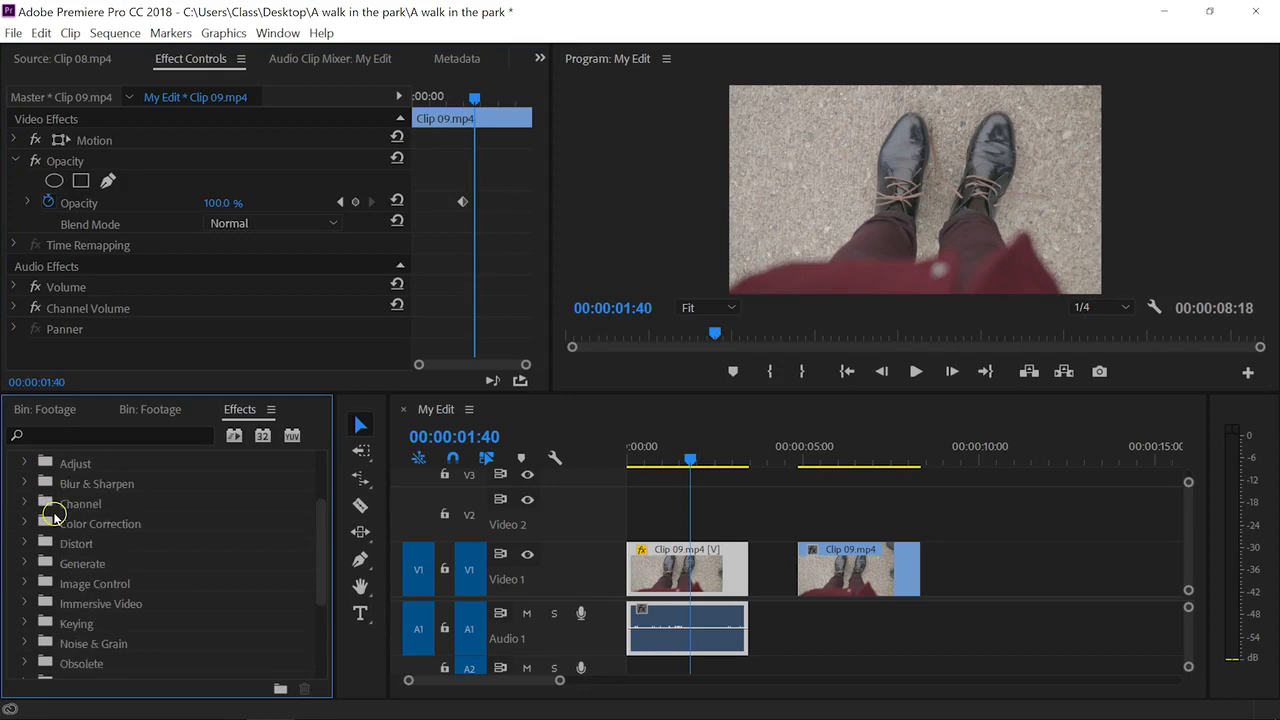
{"action": "left_click", "coordinate": [49, 436]}
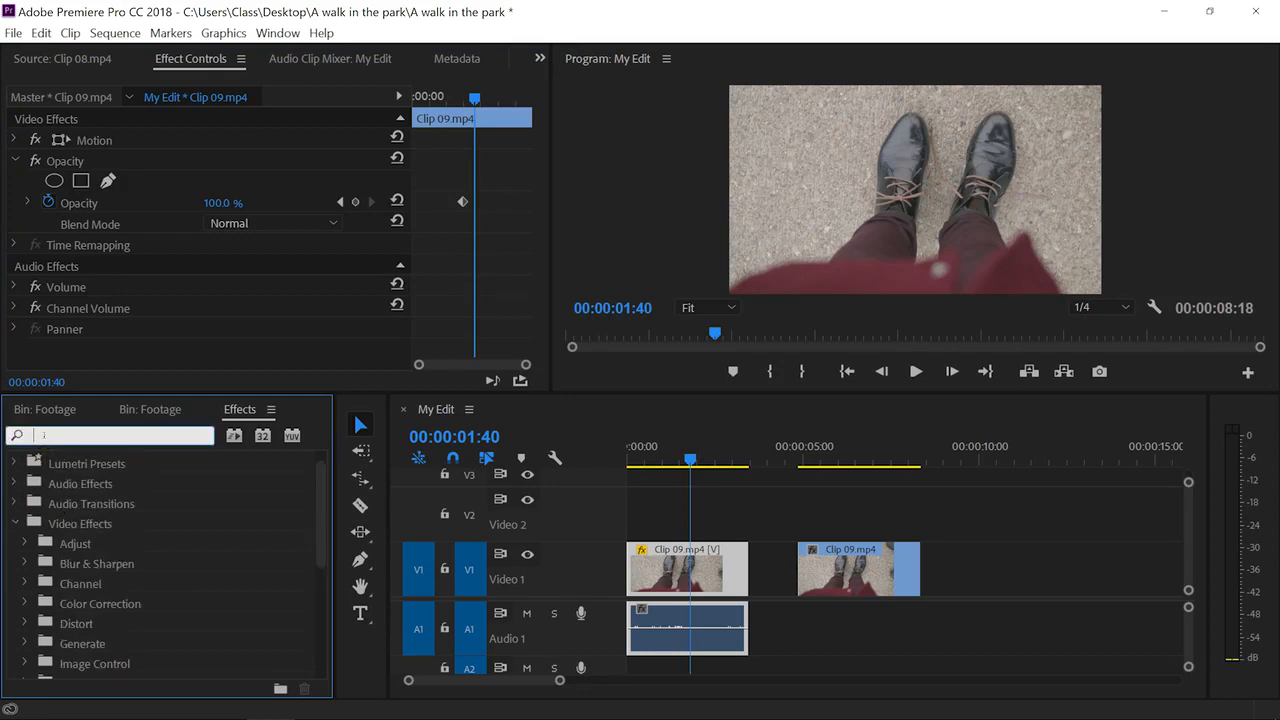
{"action": "type", "text": "blur"}
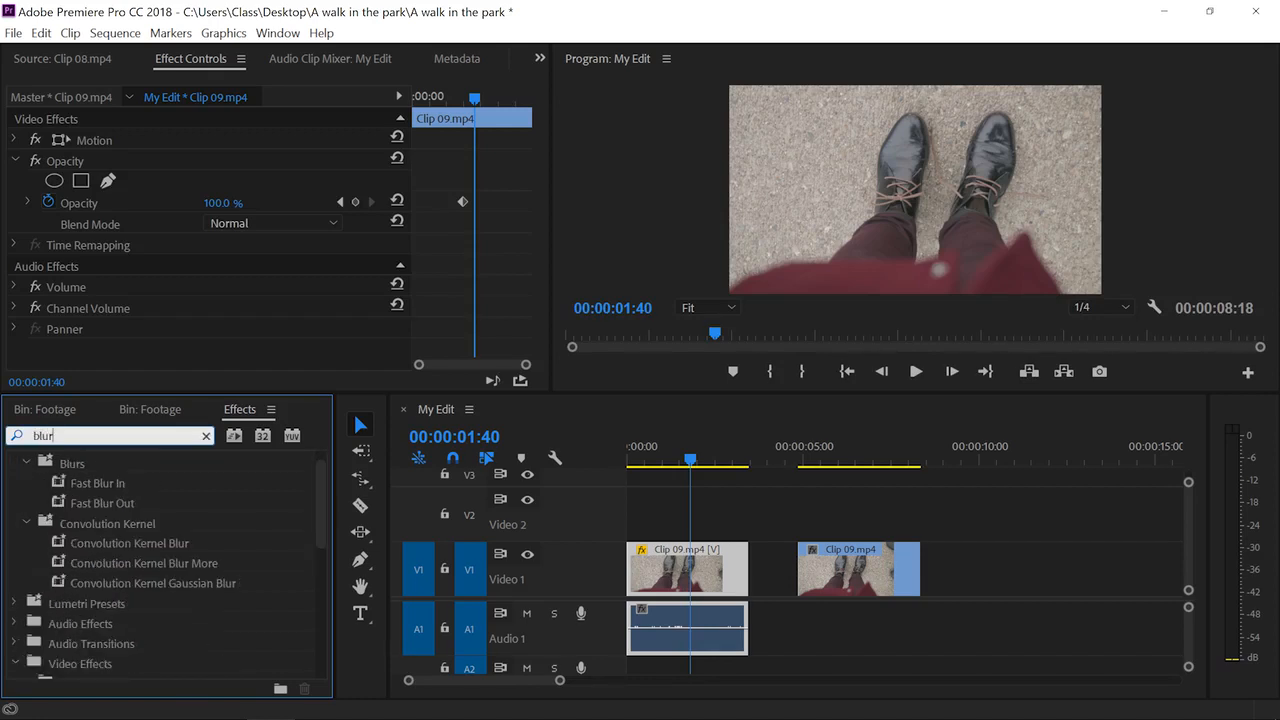
{"action": "scroll", "coordinate": [97, 489], "scroll_direction": "down", "scroll_amount": 2}
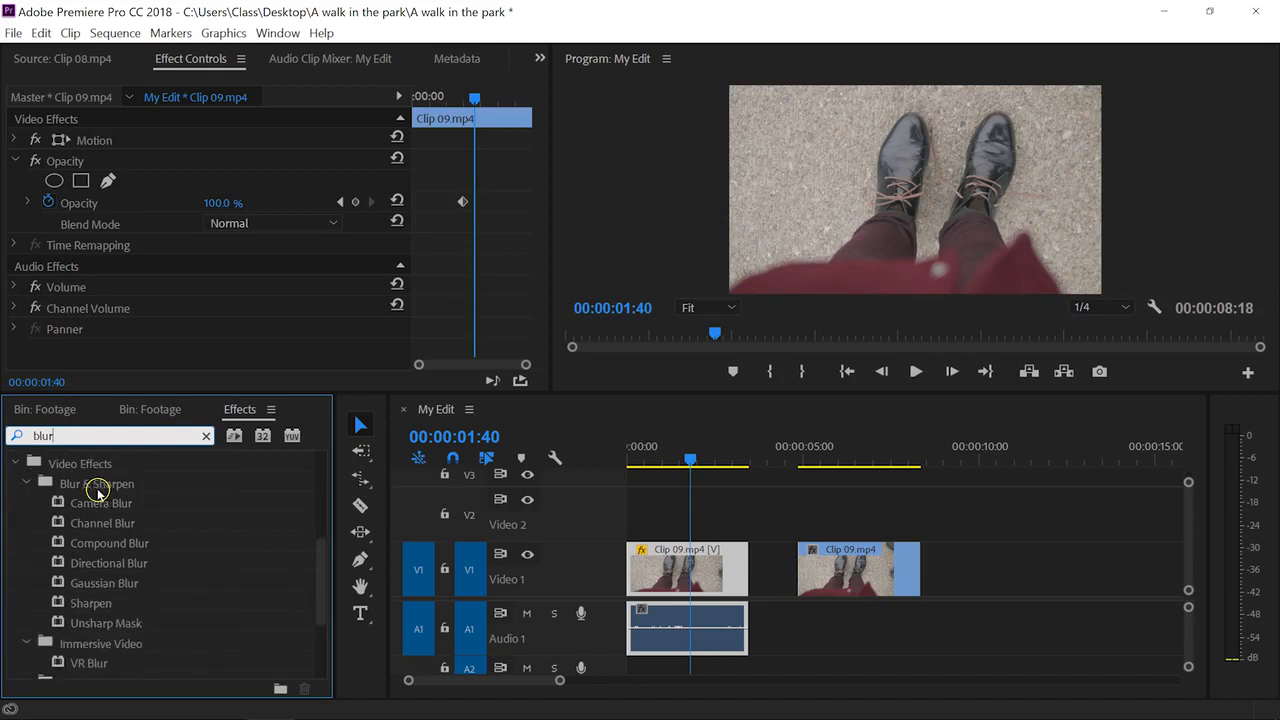
{"action": "left_click", "coordinate": [92, 580]}
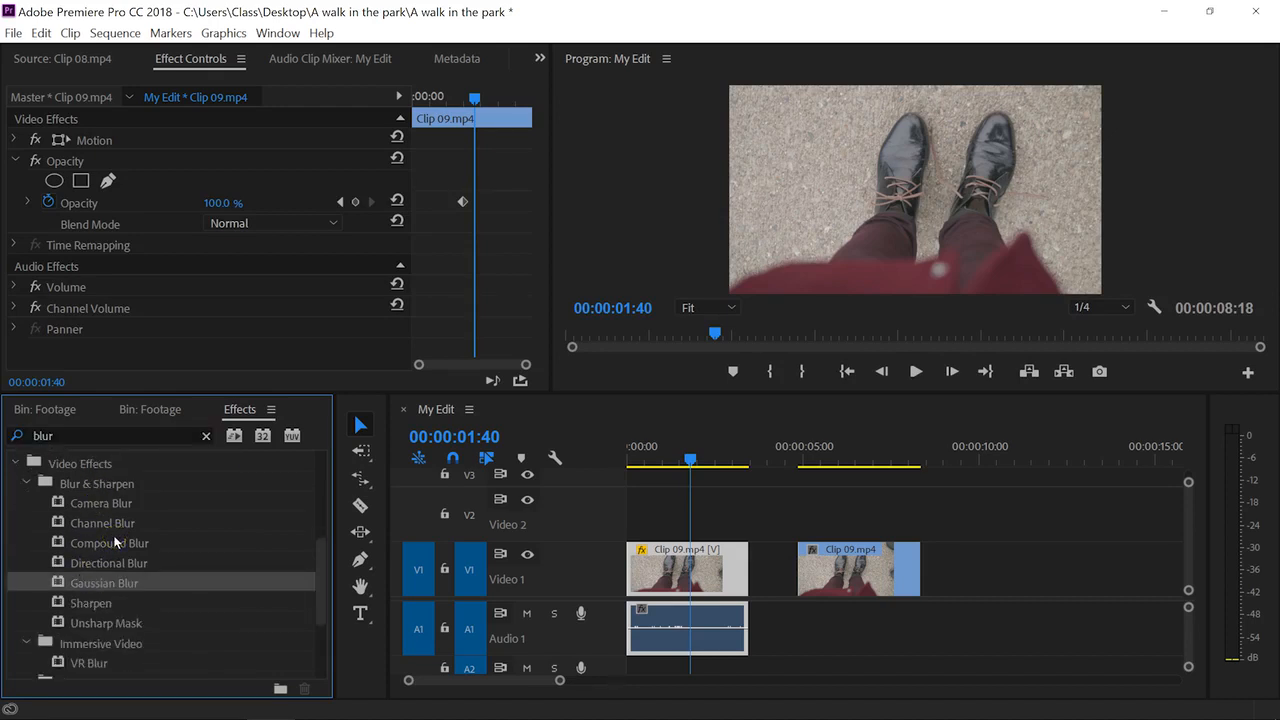
{"action": "left_click_drag", "start_coordinate": [100, 578], "coordinate": [732, 577]}
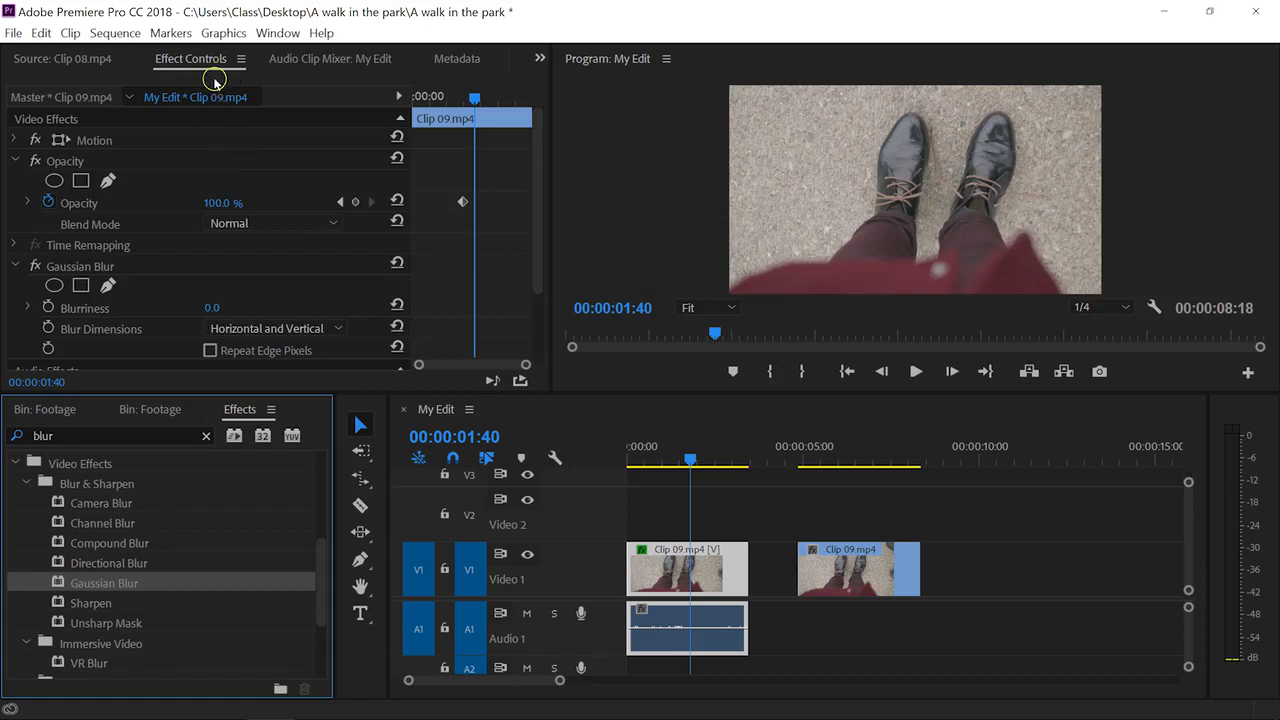
Reselect the first Clip 09.mp4 and set its Gaussian Blur Blurriness to 57.0.
{"action": "left_click", "coordinate": [732, 578]}
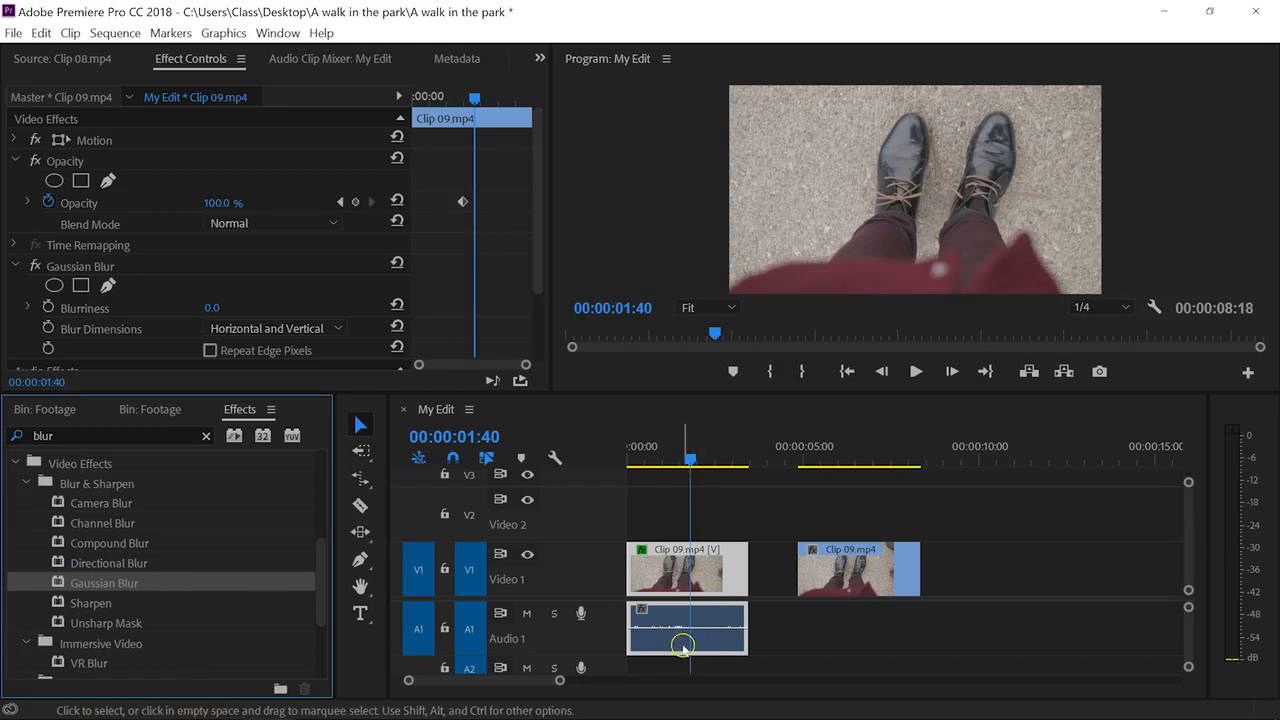
{"action": "left_click", "coordinate": [710, 518]}
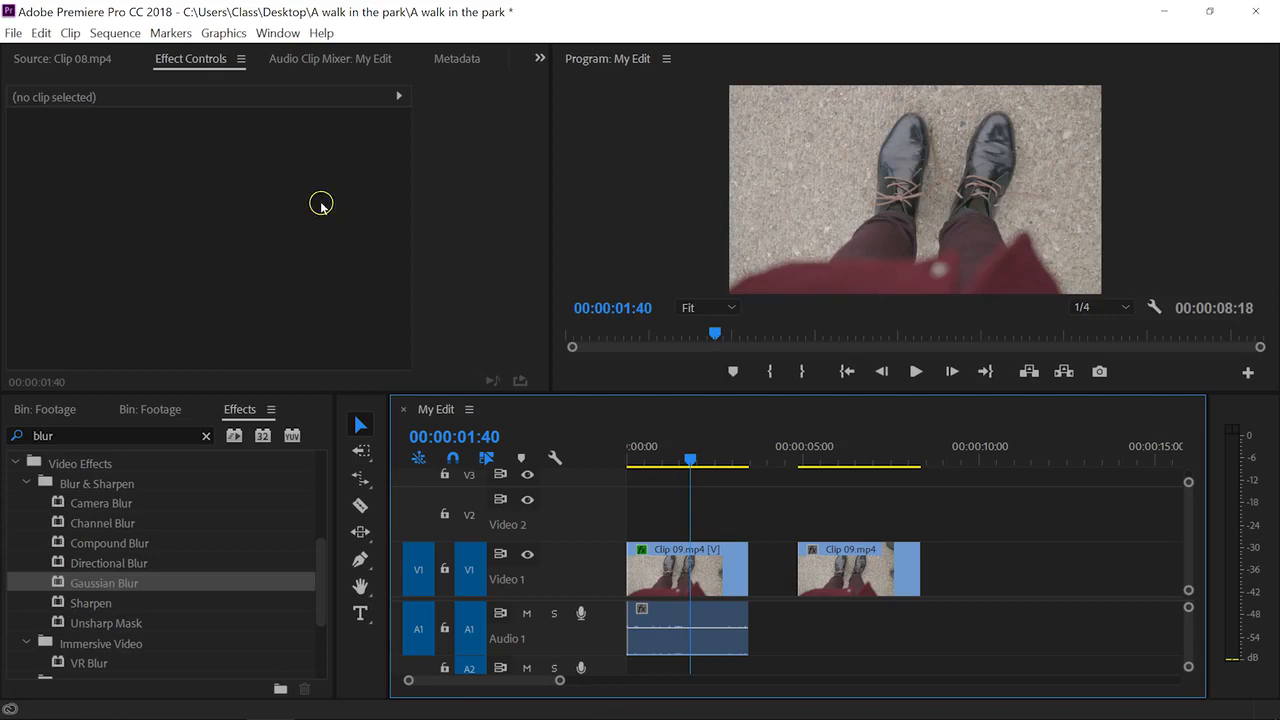
{"action": "left_click", "coordinate": [671, 570]}
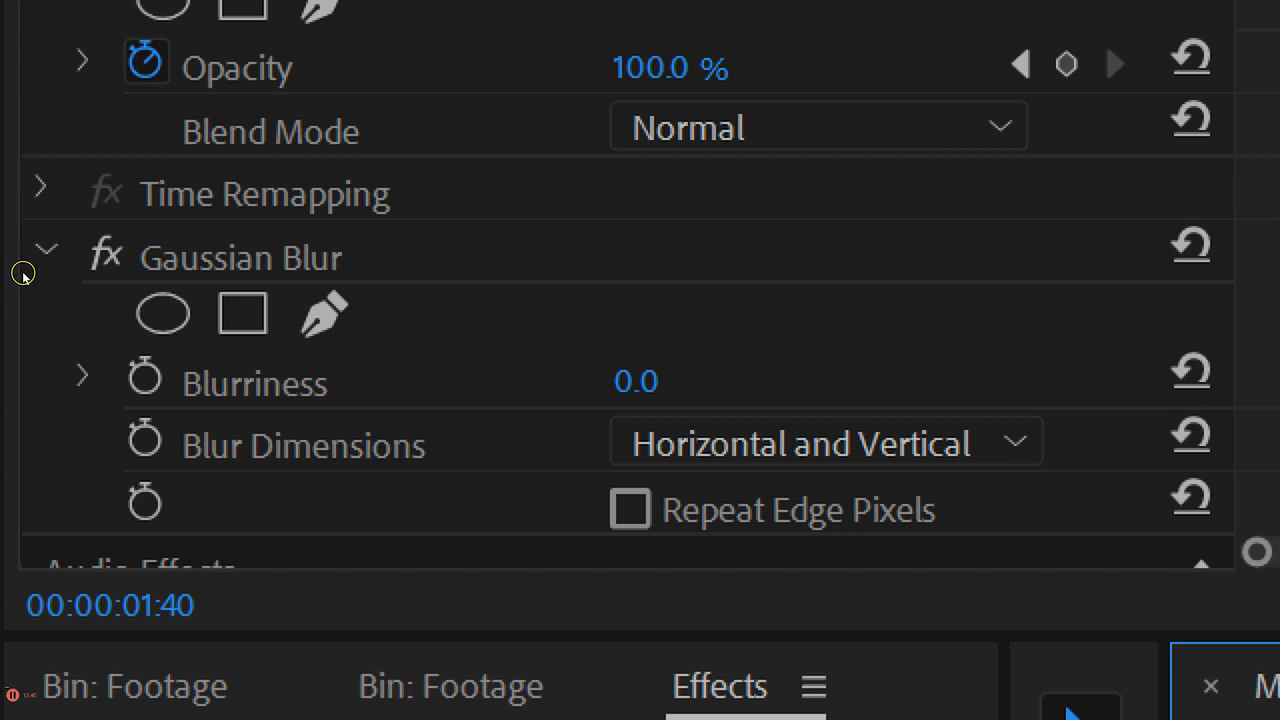
{"action": "left_click", "coordinate": [72, 264]}
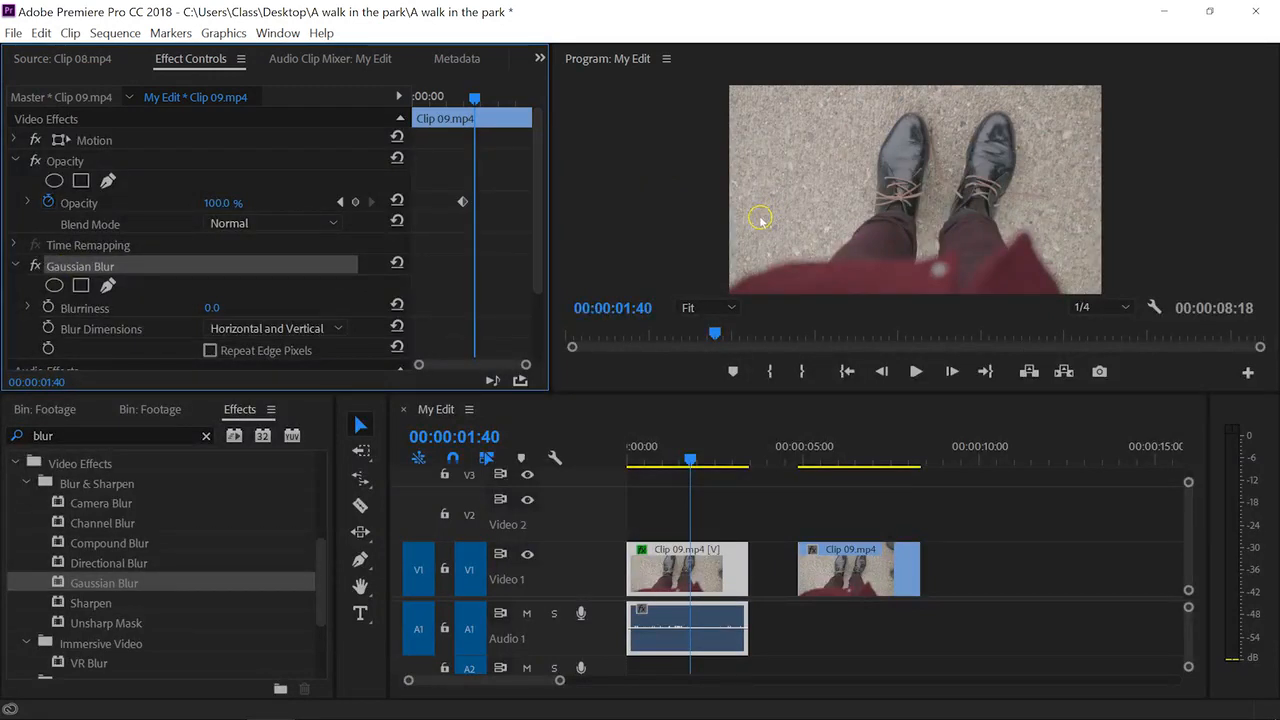
{"action": "scroll", "coordinate": [153, 278], "scroll_direction": "down", "scroll_amount": 1}
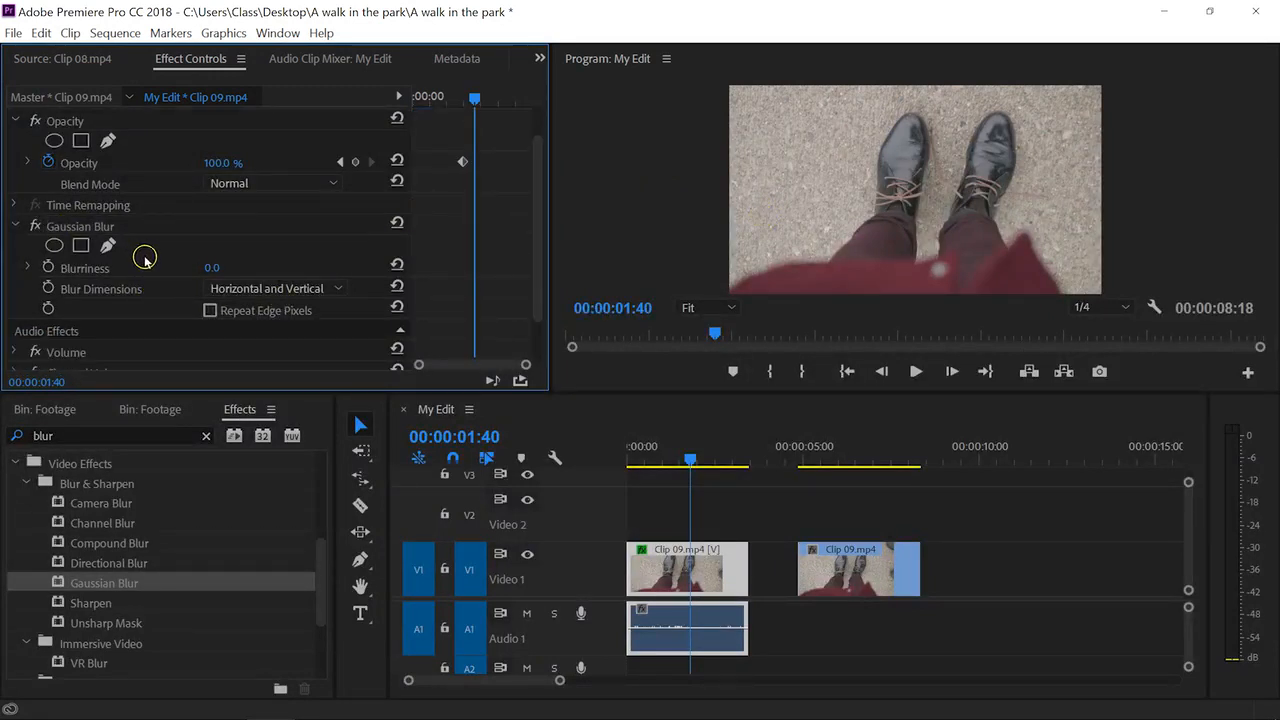
{"action": "left_click_drag", "start_coordinate": [210, 265], "coordinate": [267, 262]}
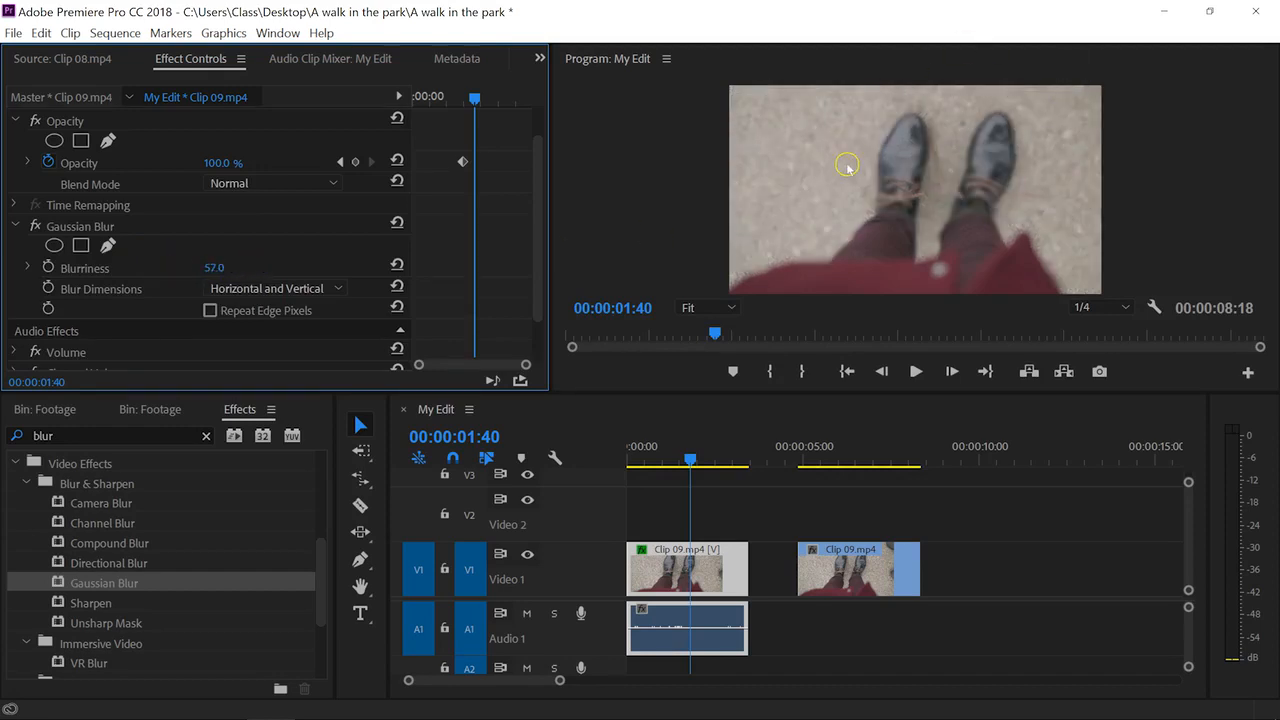
{"action": "left_click", "coordinate": [887, 188]}
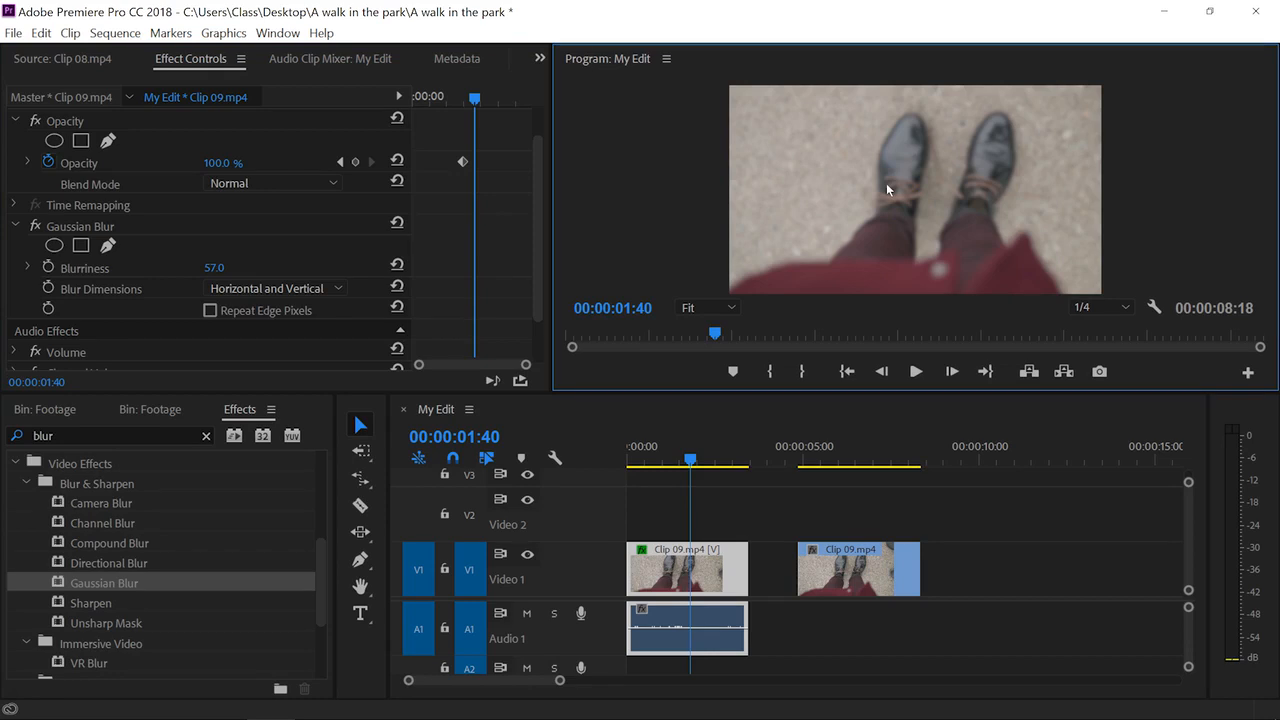
Search the effects for "roughen" and apply Roughen Edges to the first Clip 09.mp4.
{"action": "left_click", "coordinate": [128, 435]}
{"action": "type", "text": "roughen"}
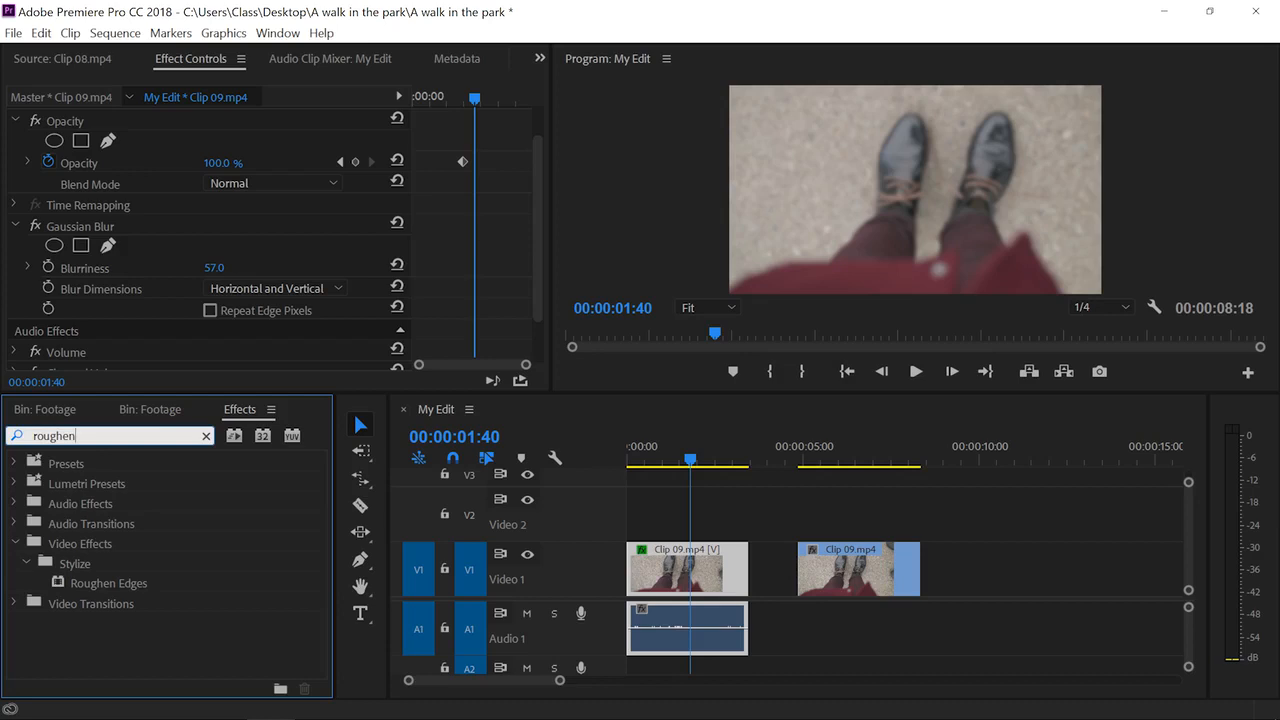
{"action": "left_click_drag", "start_coordinate": [62, 583], "coordinate": [735, 582]}
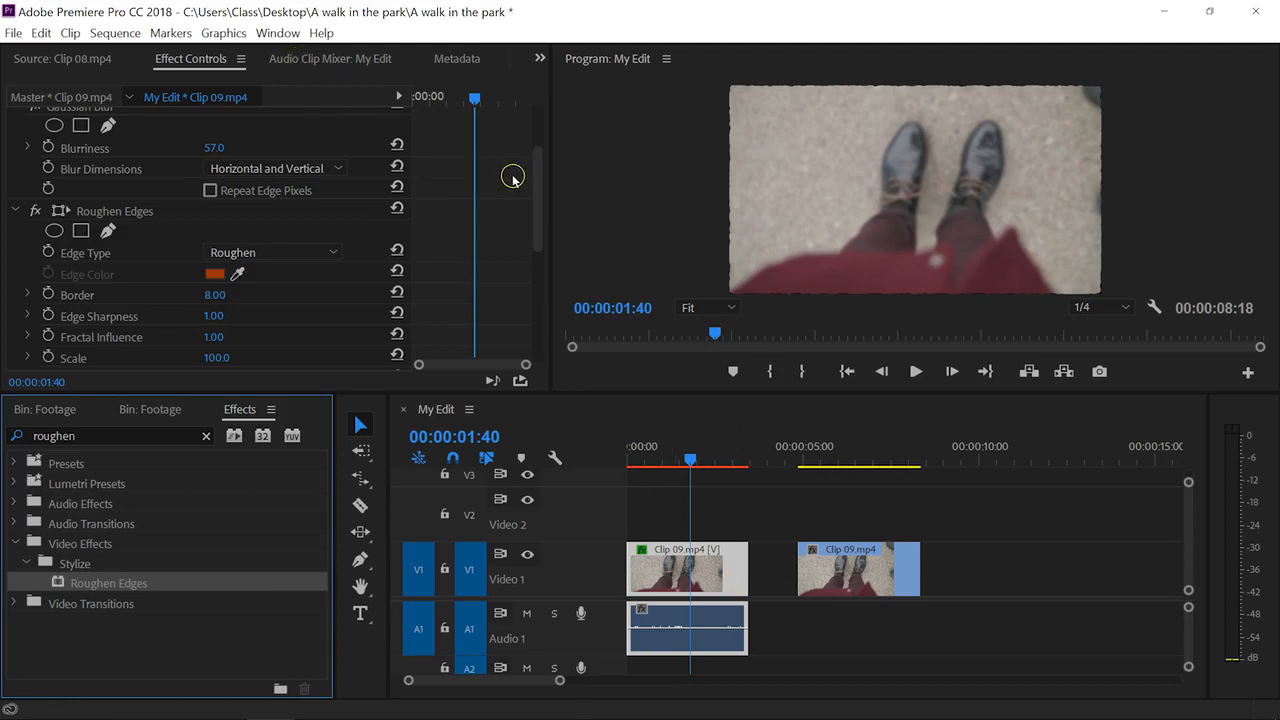
{"action": "scroll", "coordinate": [512, 177], "scroll_direction": "down", "scroll_amount": 1}
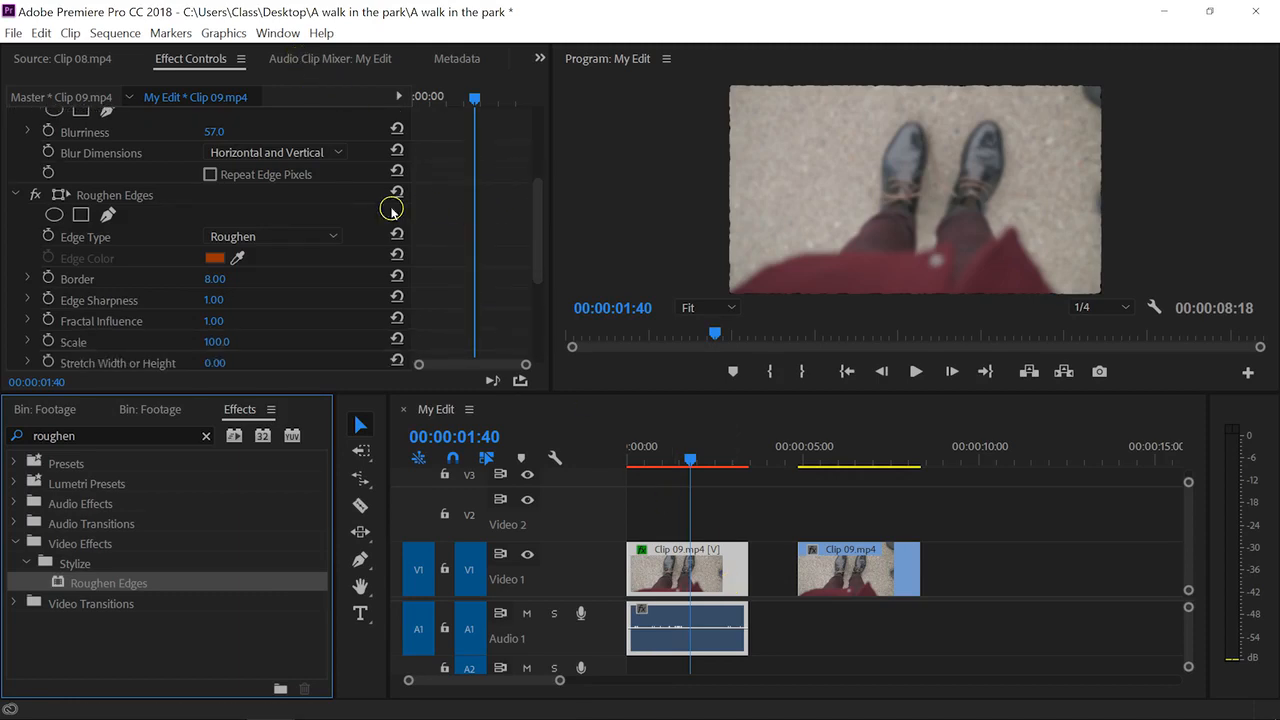
Set the Roughen Edges Border to 500.00 and its Edge Type to Roughen Color.
{"action": "left_click_drag", "start_coordinate": [214, 278], "coordinate": [868, 254]}
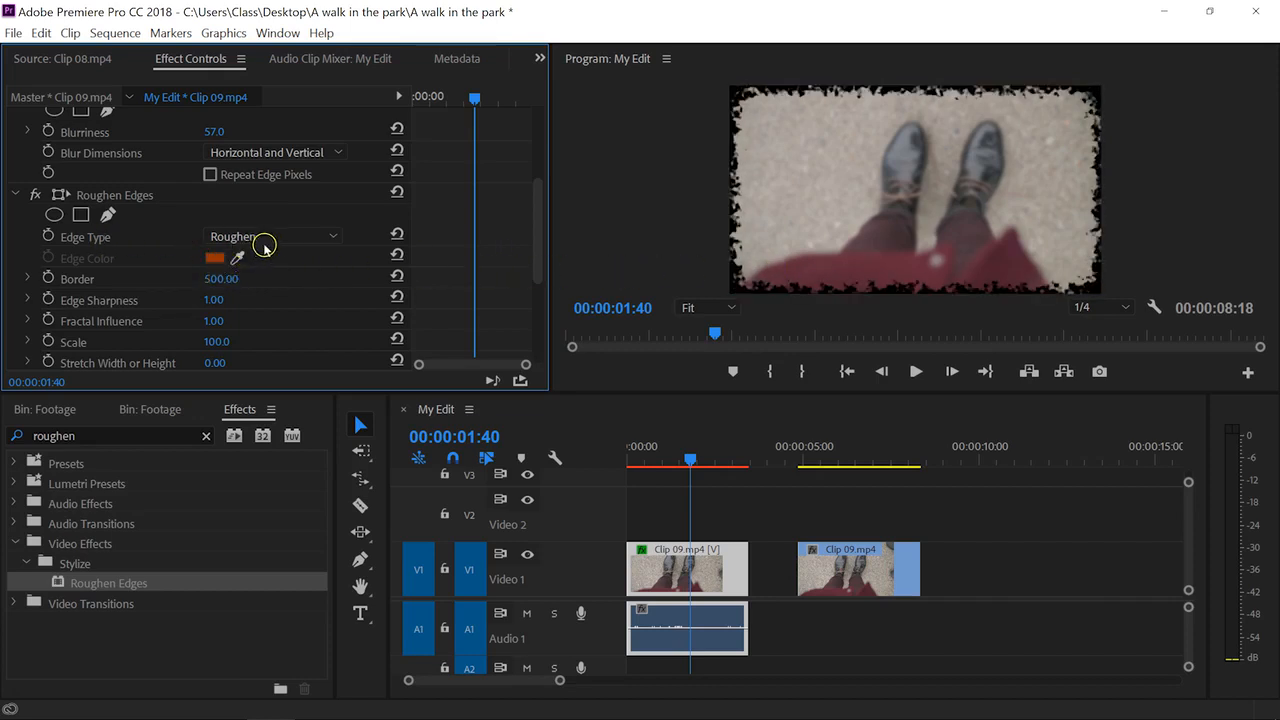
{"action": "left_click", "coordinate": [265, 240]}
{"action": "left_click", "coordinate": [285, 277]}
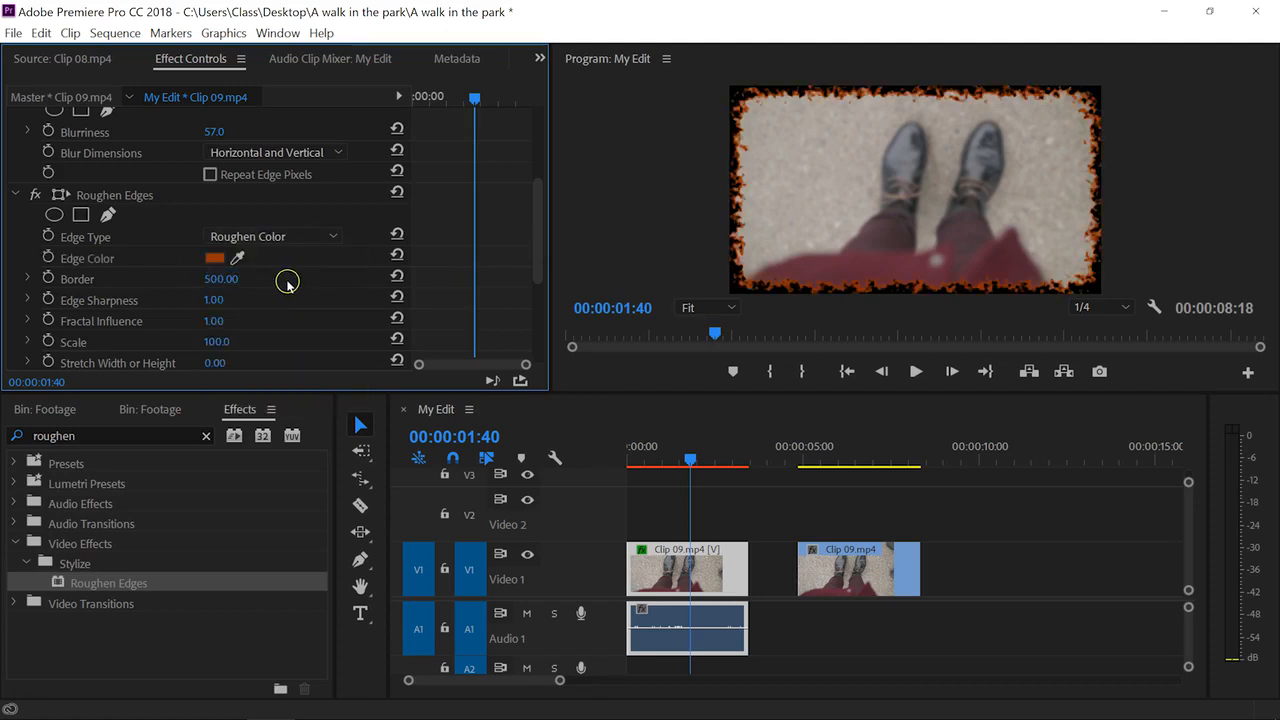
Set the Roughen Edges Scale to 144.0 and its Edge Sharpness to 5.30.
{"action": "scroll", "coordinate": [282, 285], "scroll_direction": "down", "scroll_amount": 2}
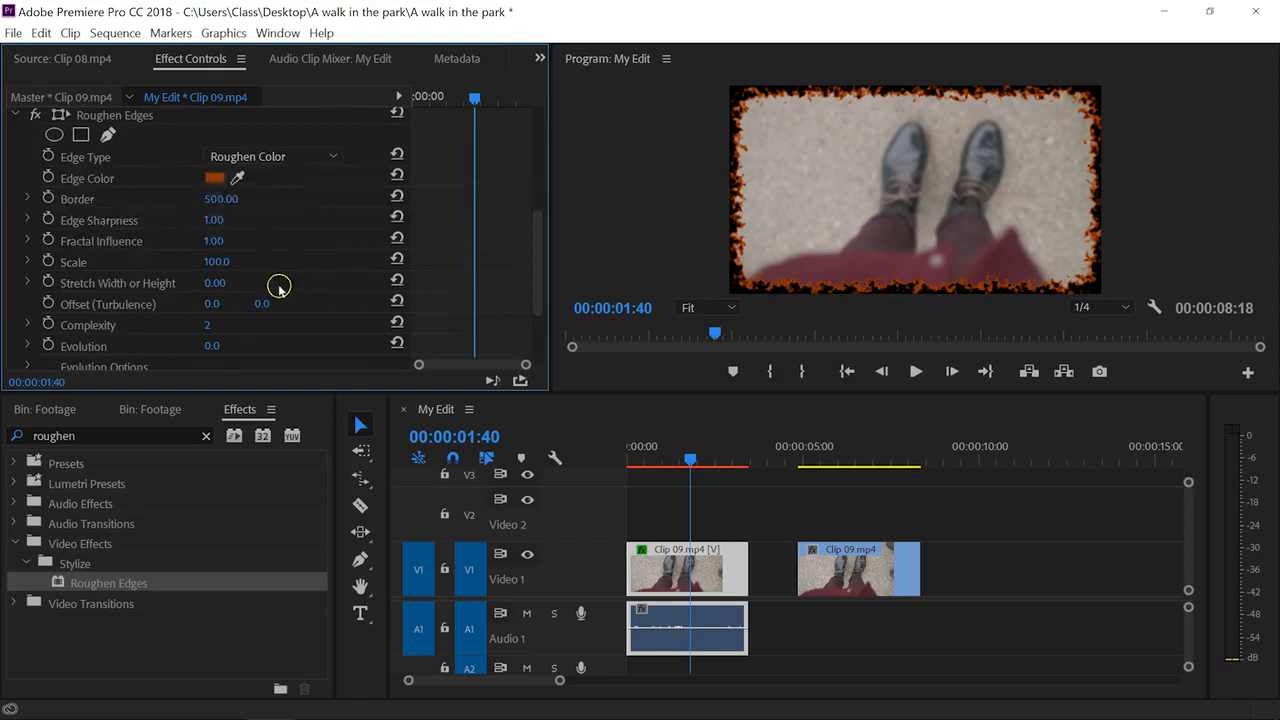
{"action": "left_click_drag", "start_coordinate": [231, 259], "coordinate": [279, 256]}
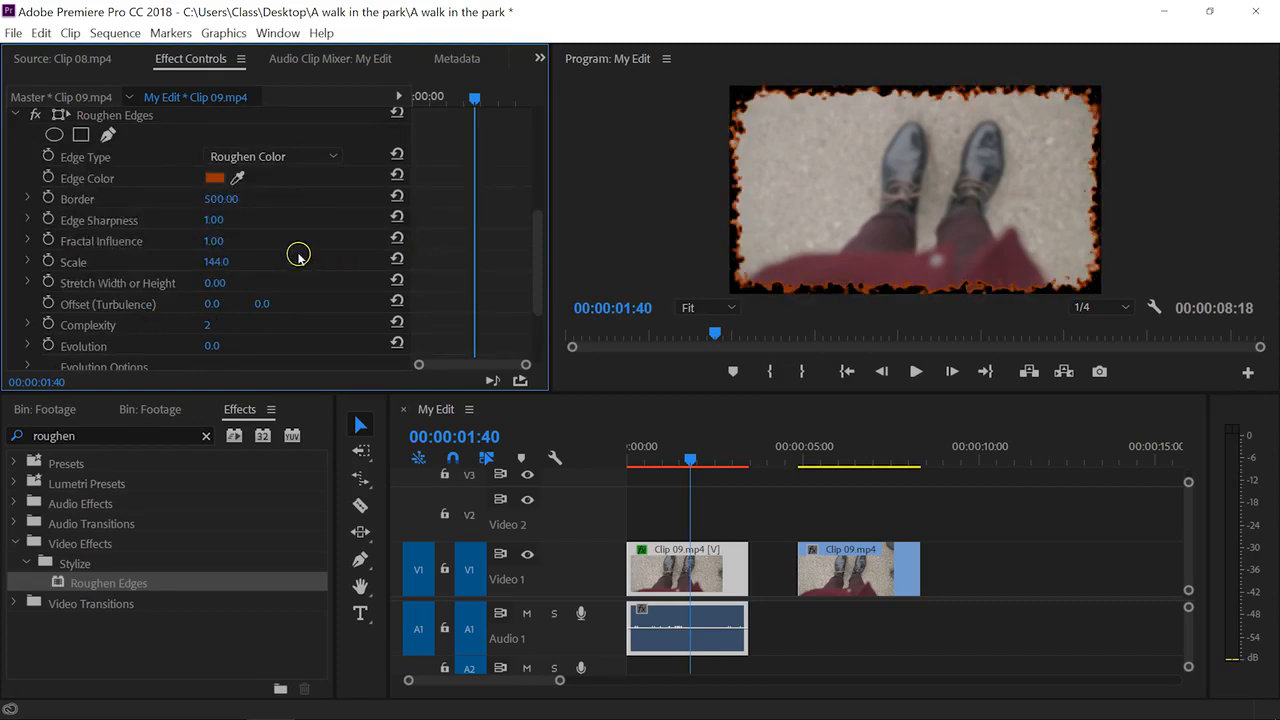
{"action": "mouse_move", "coordinate": [205, 221]}
{"action": "left_mouse_down"}
{"action": "mouse_move", "coordinate": [266, 214]}
{"action": "mouse_move", "coordinate": [229, 214]}
{"action": "left_mouse_up"}
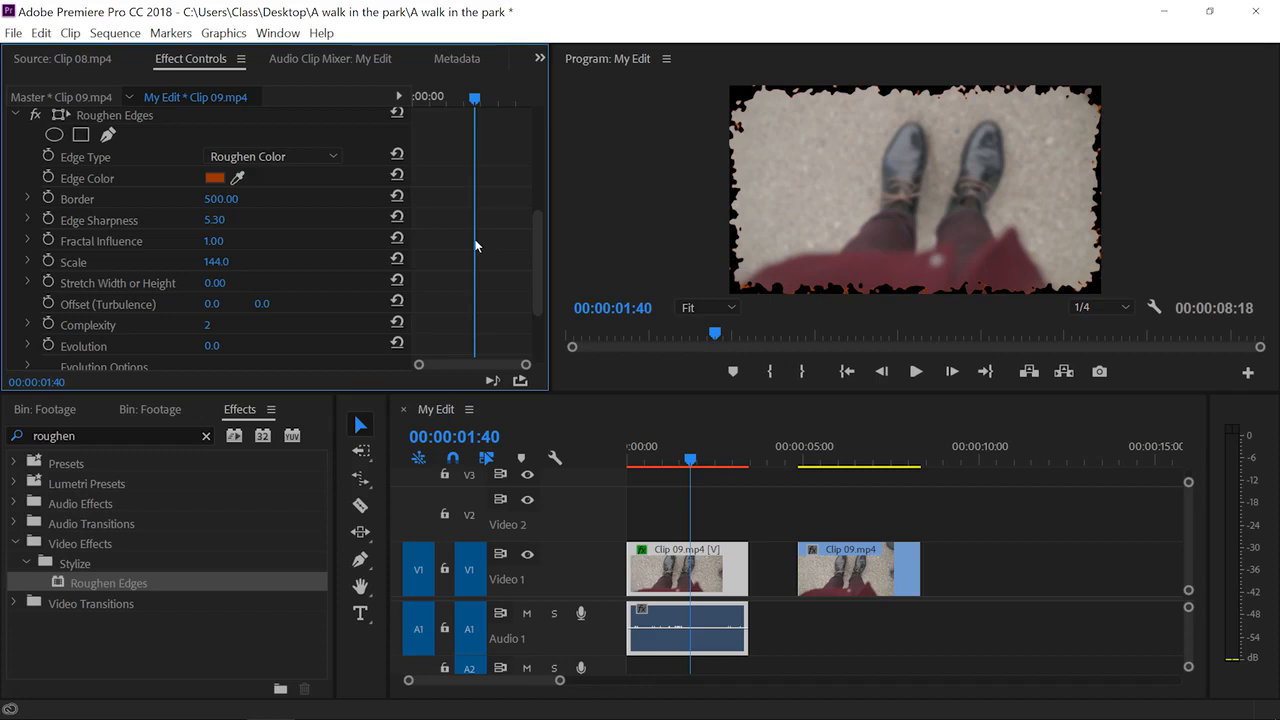
Collapse the Gaussian Blur and Roughen Edges settings of the first Clip 09.mp4.
{"action": "scroll", "coordinate": [476, 244], "scroll_direction": "up", "scroll_amount": 5}
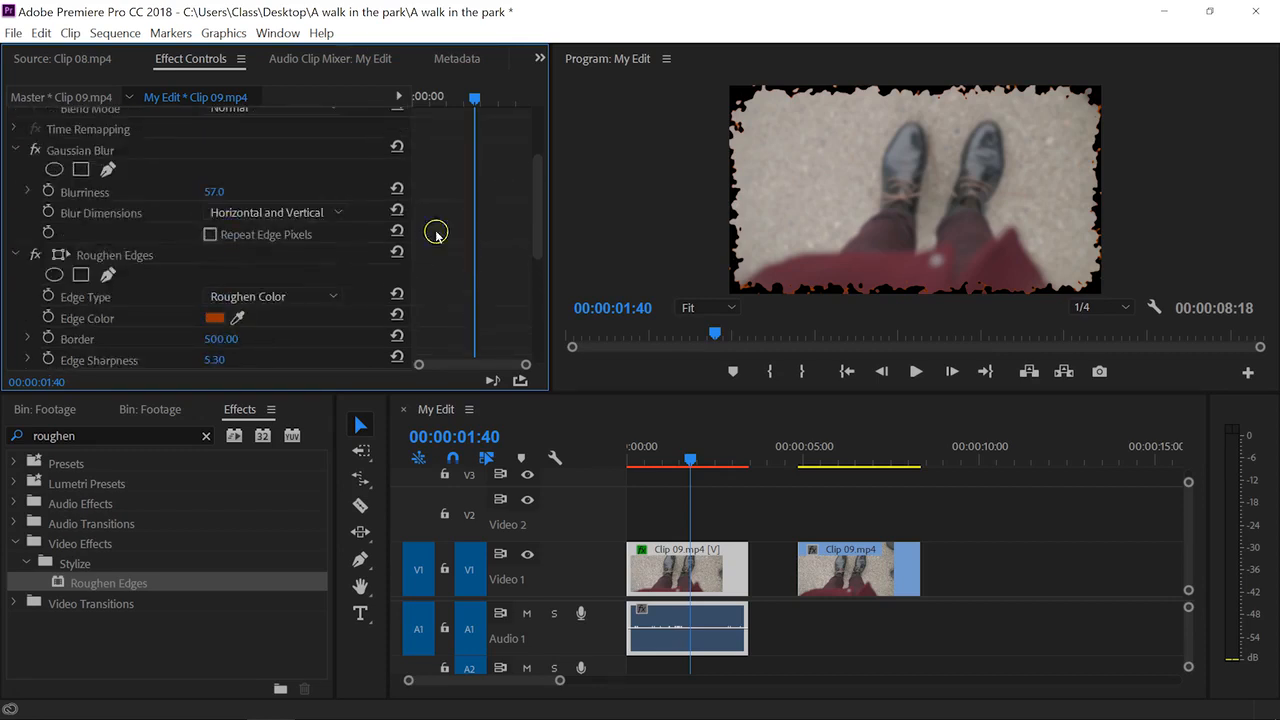
{"action": "left_click", "coordinate": [76, 146]}
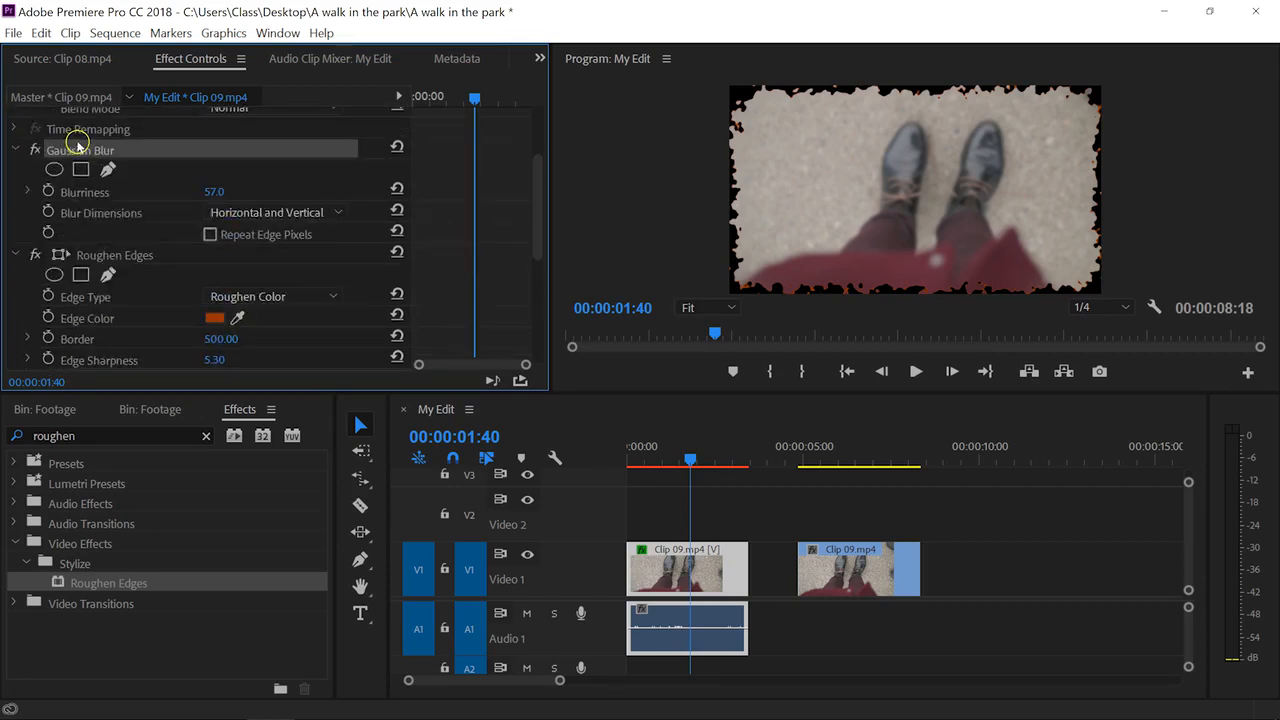
{"action": "left_click", "coordinate": [18, 147]}
{"action": "left_click", "coordinate": [14, 171]}
{"action": "scroll", "coordinate": [110, 265], "scroll_direction": "up", "scroll_amount": 1}
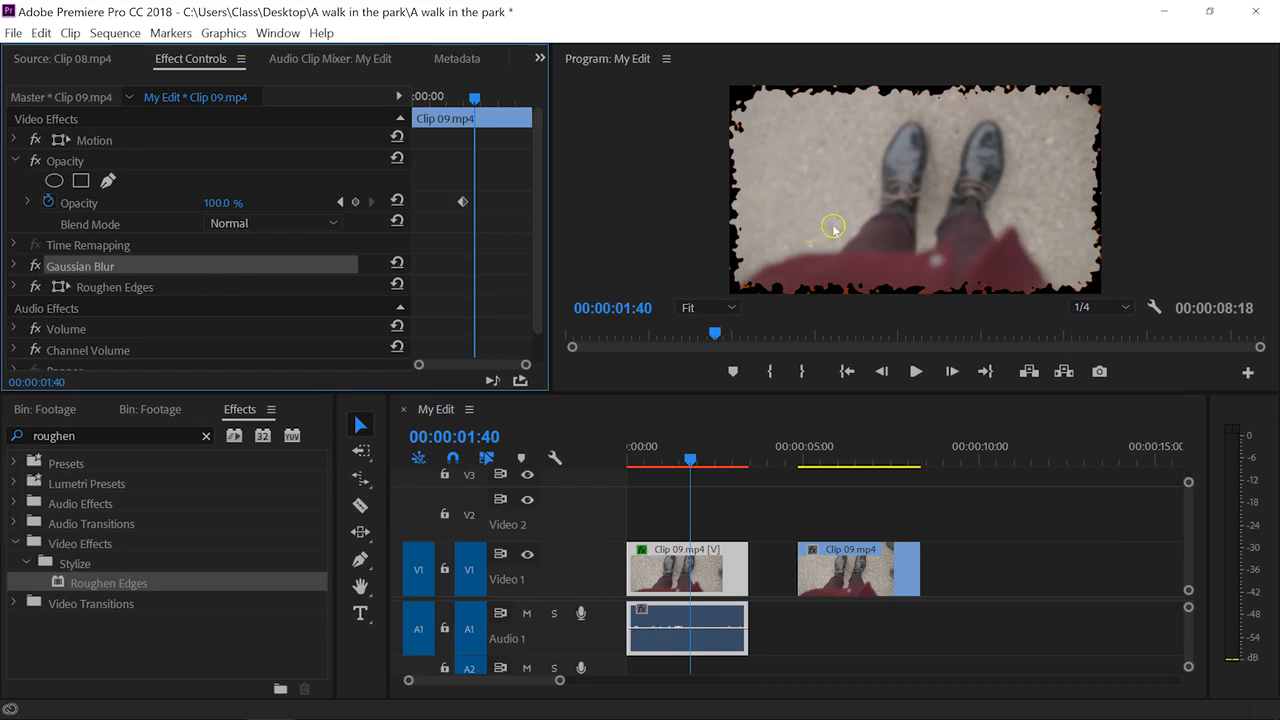
Move Gaussian Blur below Roughen Edges in the clip's effect order so the roughened edges are blurred too.
{"action": "left_click", "coordinate": [133, 289]}
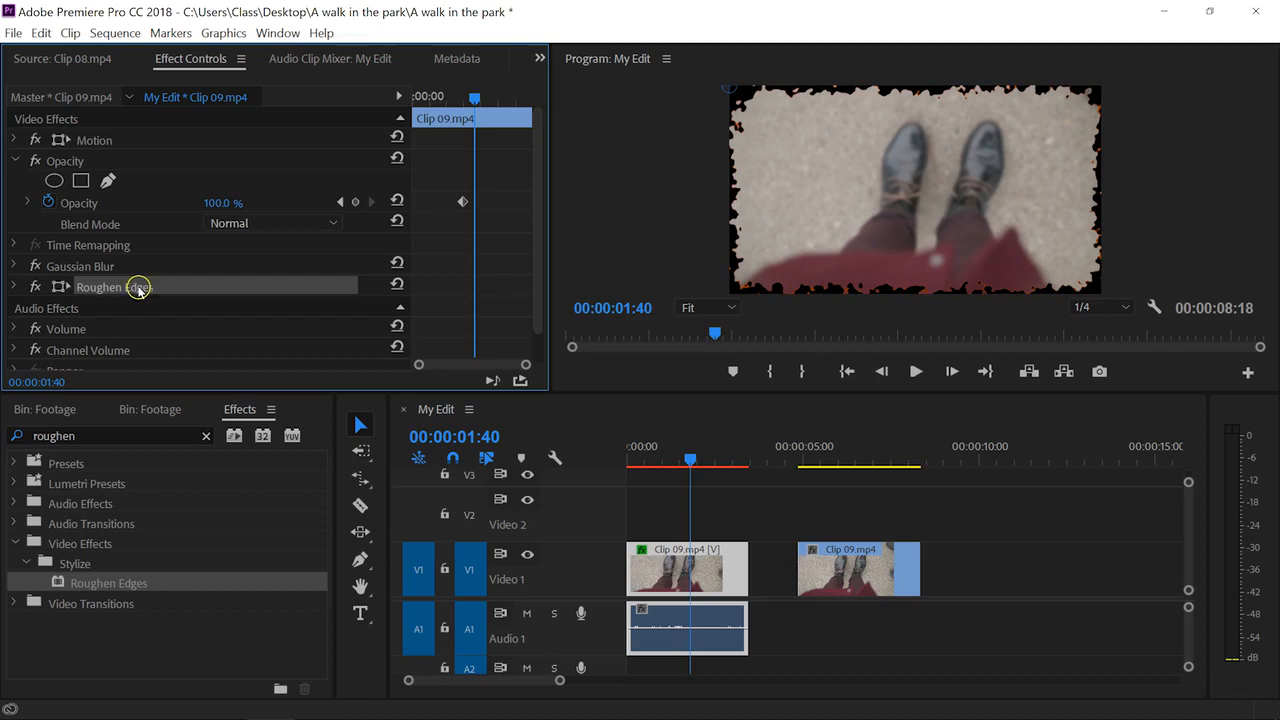
{"action": "left_click", "coordinate": [109, 265]}
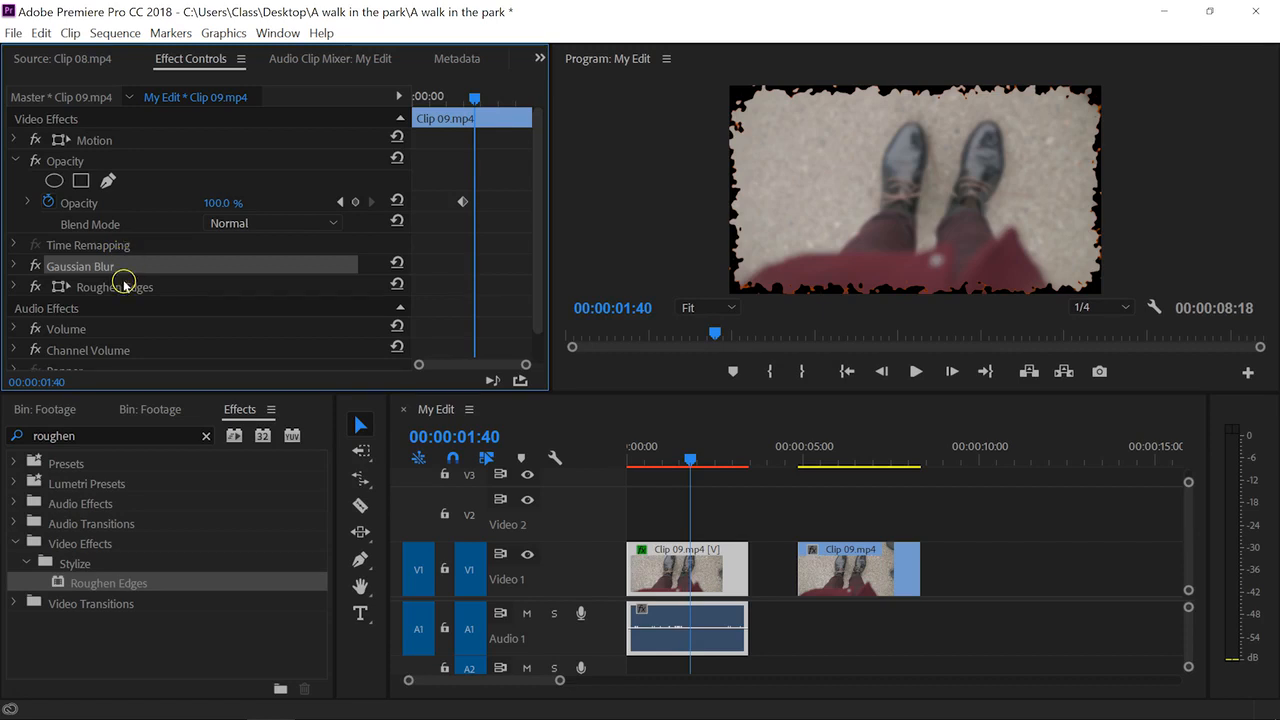
{"action": "left_click_drag", "start_coordinate": [95, 268], "coordinate": [96, 293]}
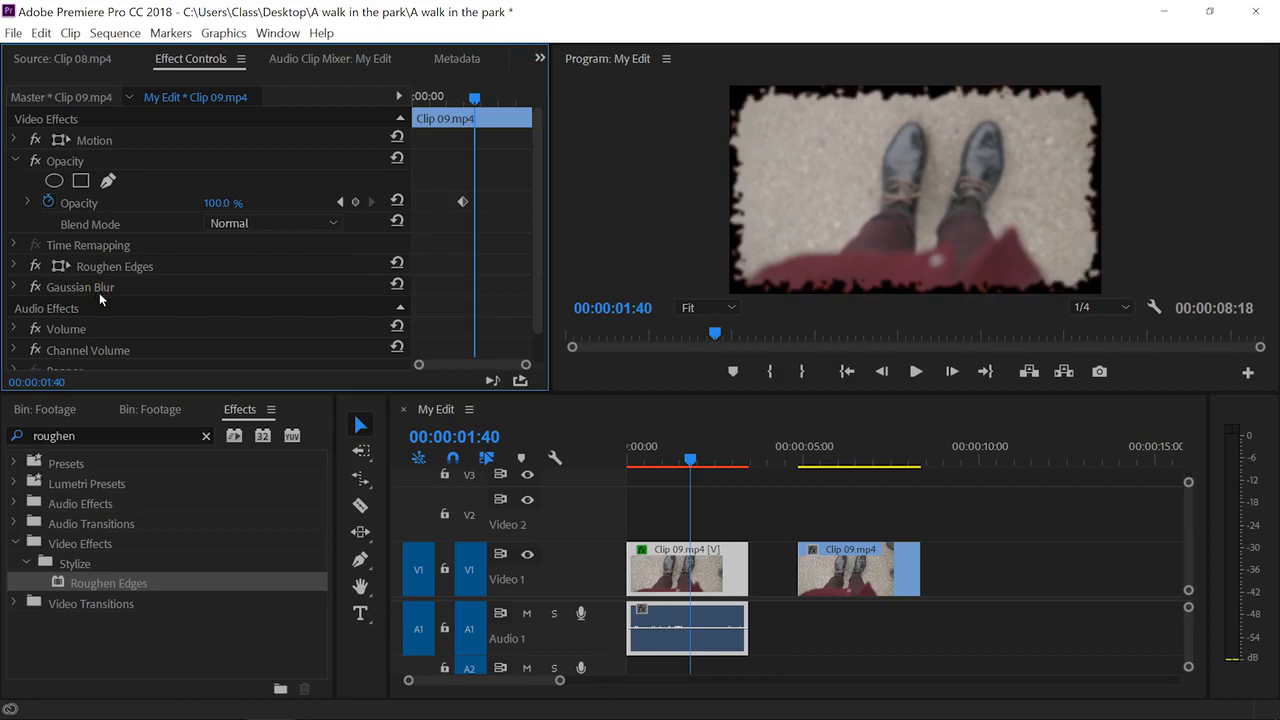
{"action": "left_click", "coordinate": [127, 268]}
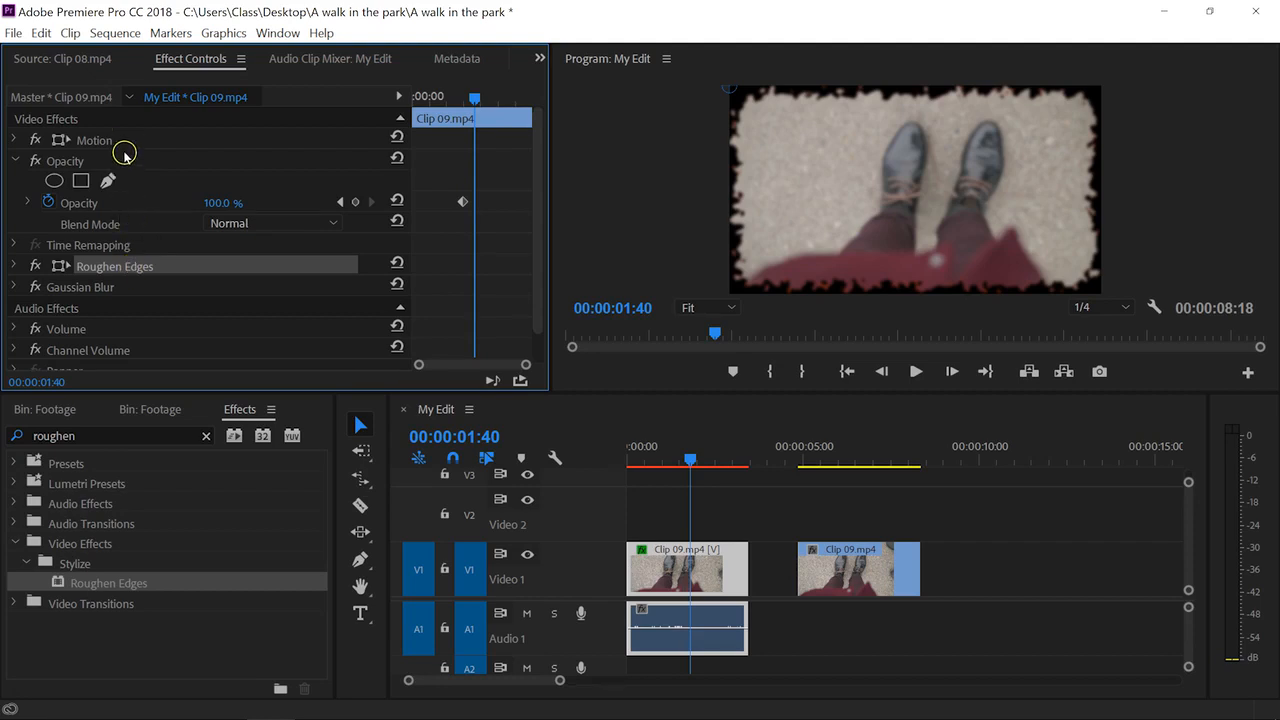
{"action": "left_click", "coordinate": [96, 287]}
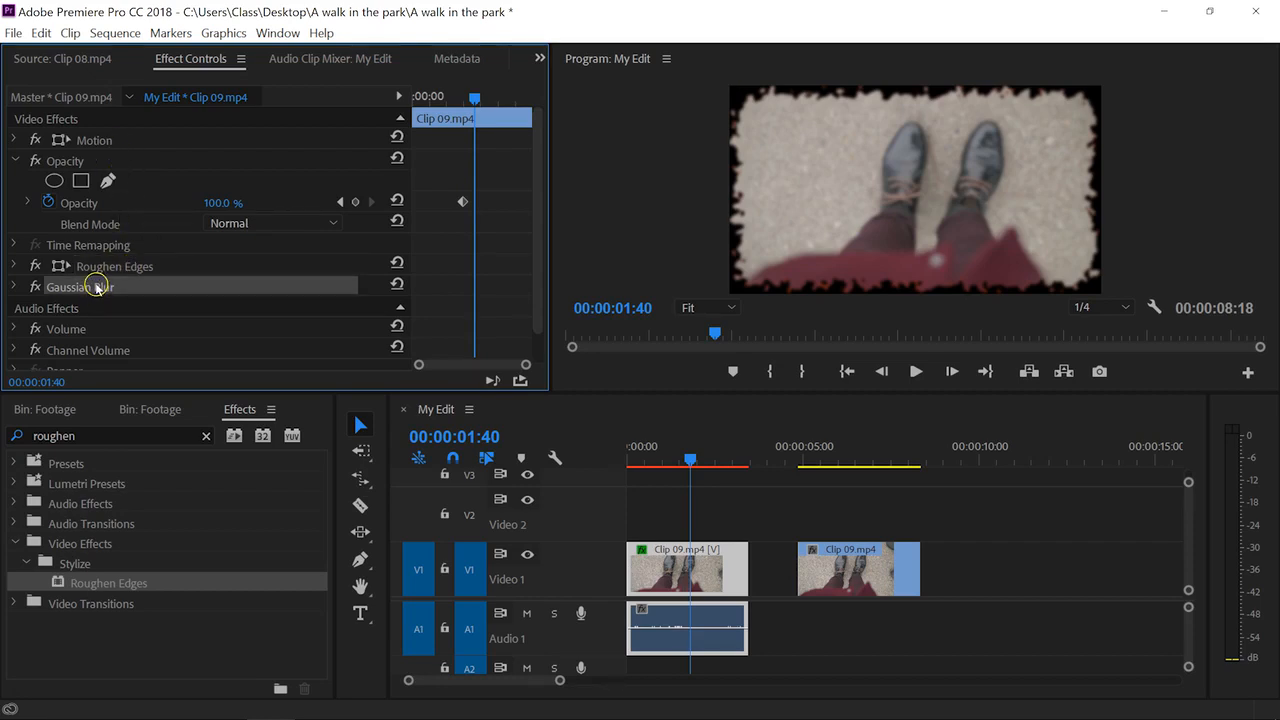
{"action": "left_click", "coordinate": [112, 268]}
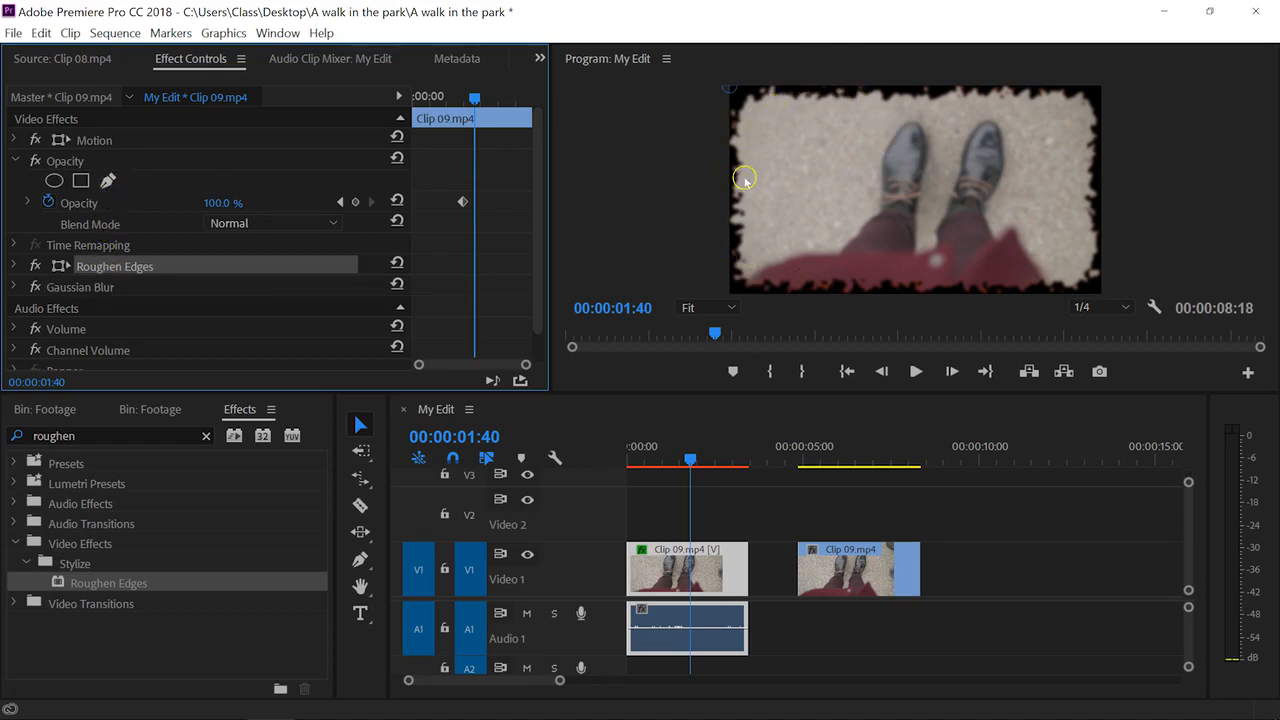
{"action": "left_click_drag", "start_coordinate": [171, 264], "coordinate": [139, 259]}
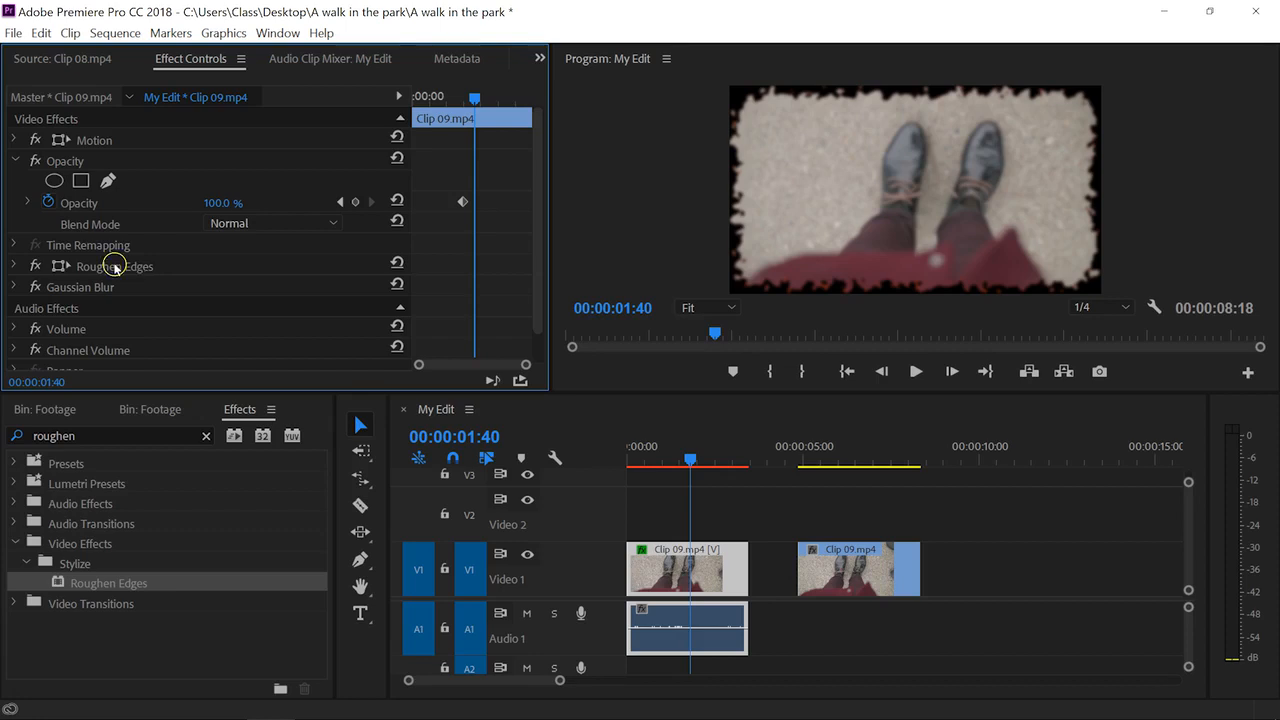
Play back part of the first clip to review its combined effects, stopping at 00:00:02:20.
{"action": "left_click_drag", "start_coordinate": [693, 476], "coordinate": [617, 459]}
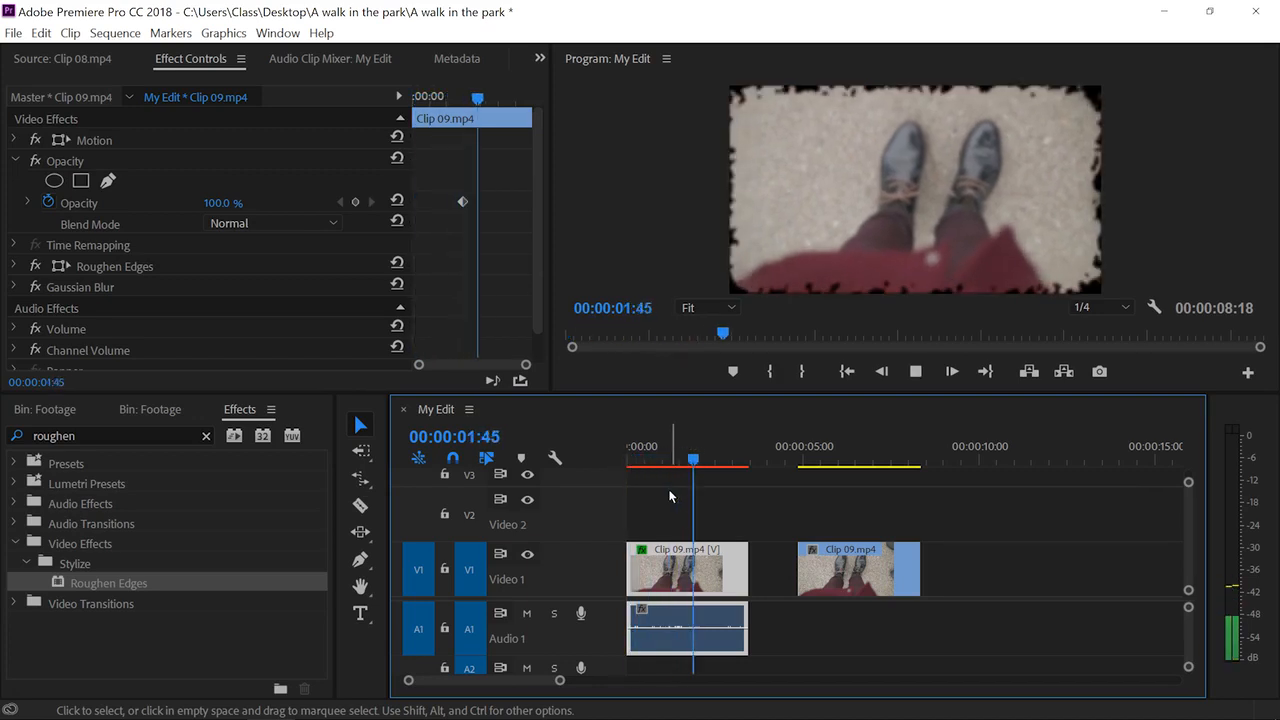
{"action": "key", "text": "space"}
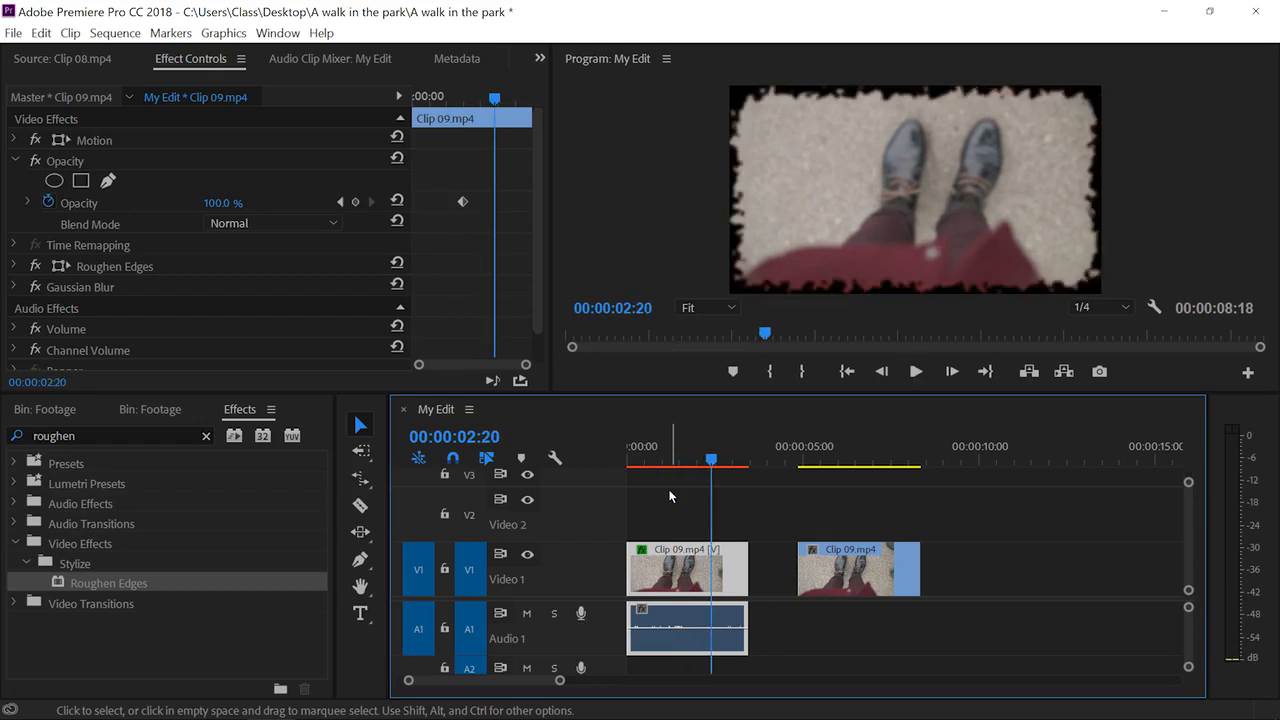
Search the effects for "ligh" and apply Lighting Effects to the first Clip 09.mp4.
{"action": "left_click", "coordinate": [206, 436]}
{"action": "left_click", "coordinate": [119, 435]}
{"action": "type", "text": "ligh"}
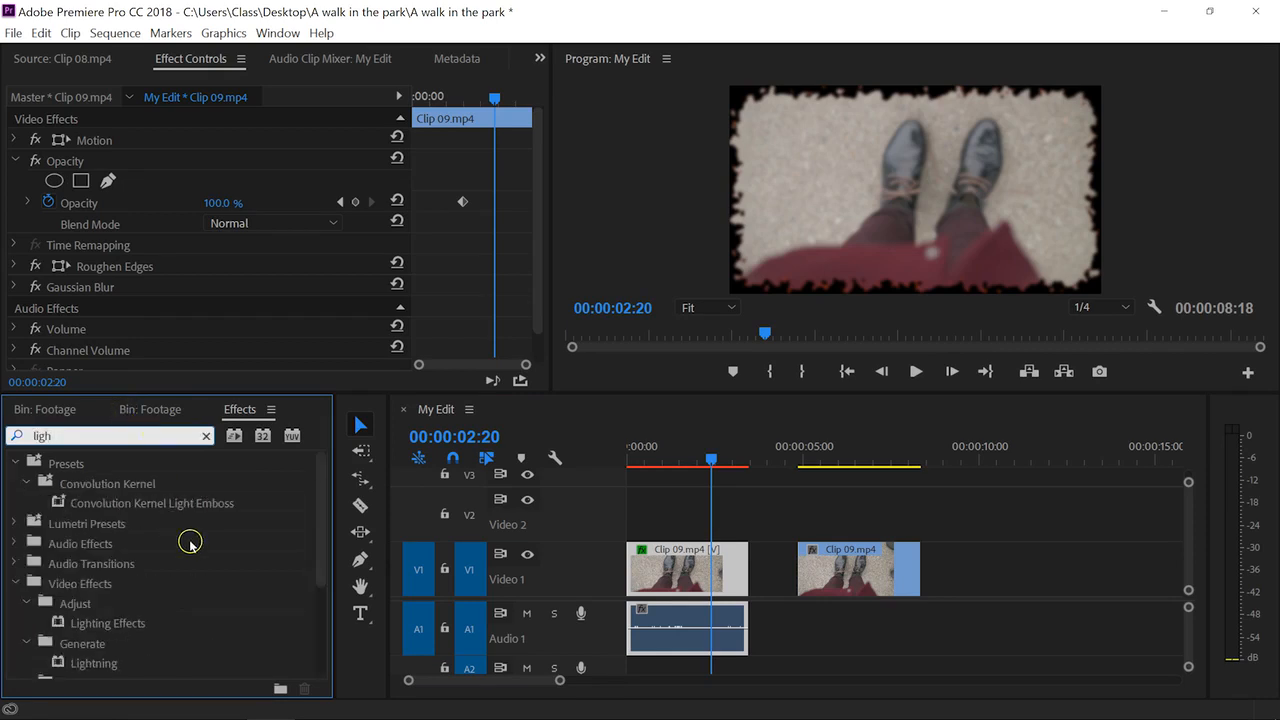
{"action": "left_click_drag", "start_coordinate": [113, 616], "coordinate": [712, 560]}
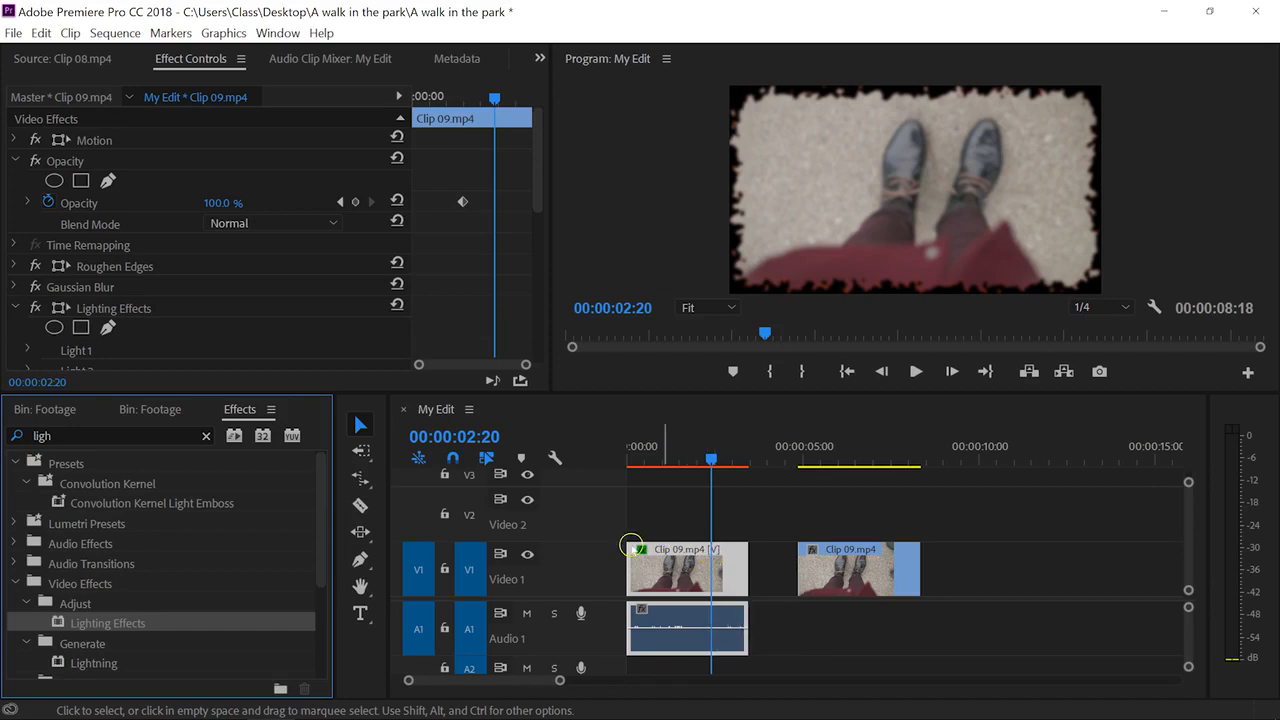
Play back the first Clip 09.mp4 from its start to review Lighting Effects, stopping at 00:00:02:31.
{"action": "left_click_drag", "start_coordinate": [653, 460], "coordinate": [606, 451]}
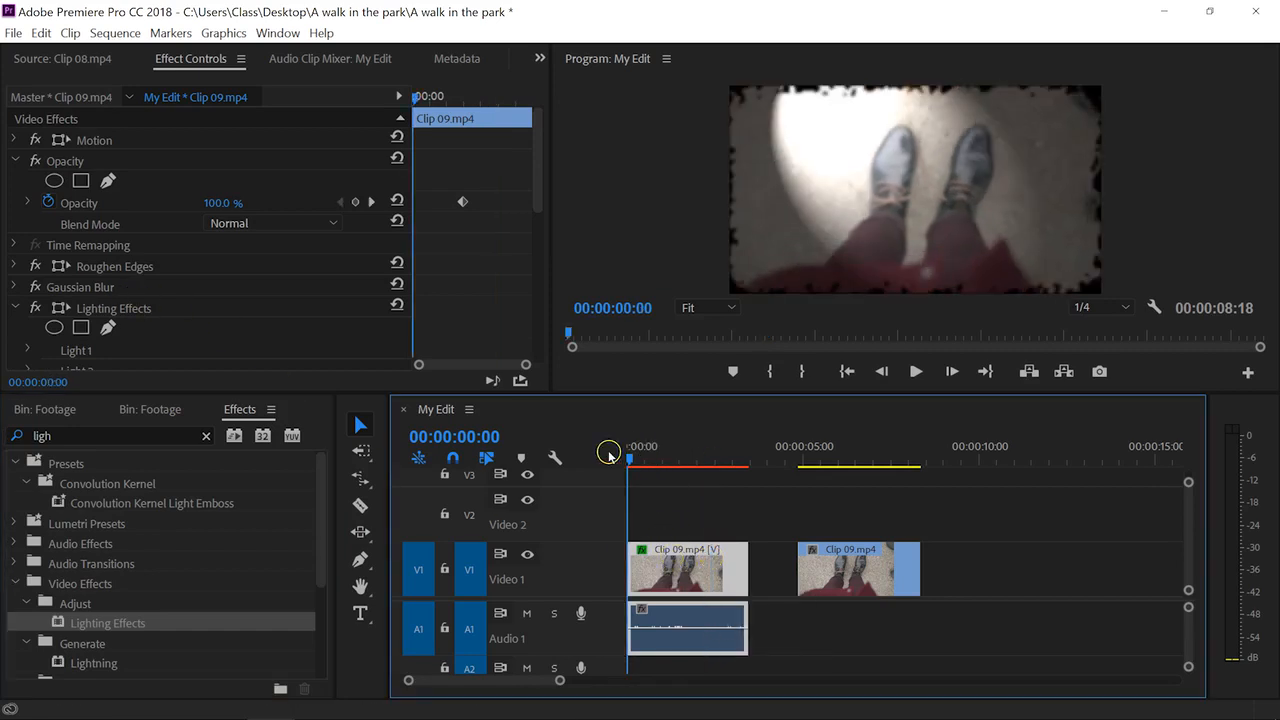
{"action": "key", "text": "space"}
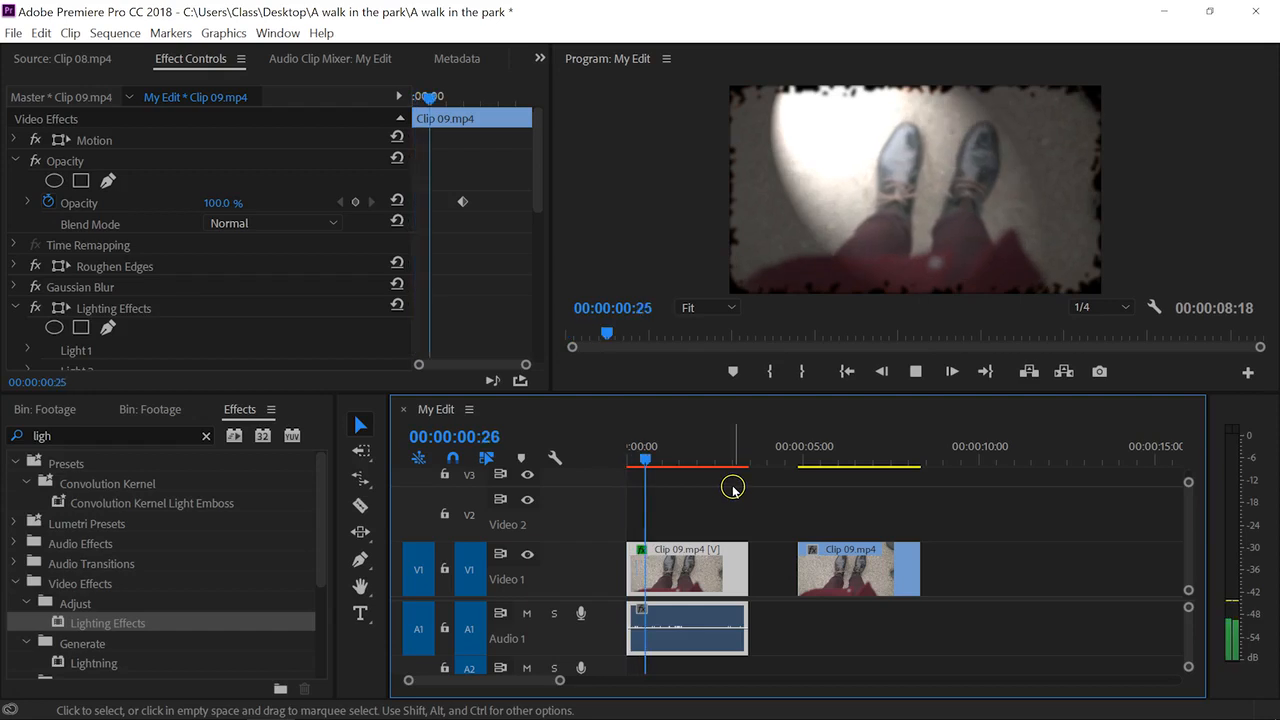
{"action": "key", "text": "space"}
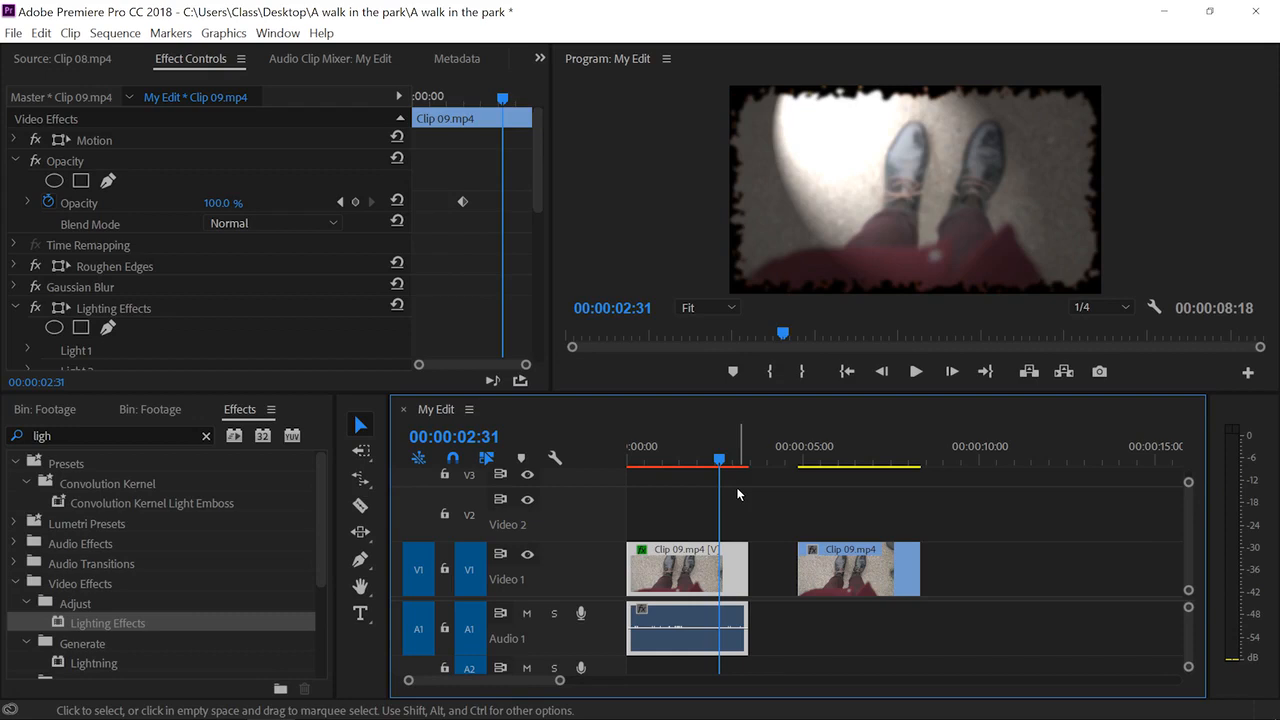
Set the Program monitor's playback resolution to Full and play back the first clip, stopping at 00:00:02:48.
{"action": "left_click", "coordinate": [1210, 188]}
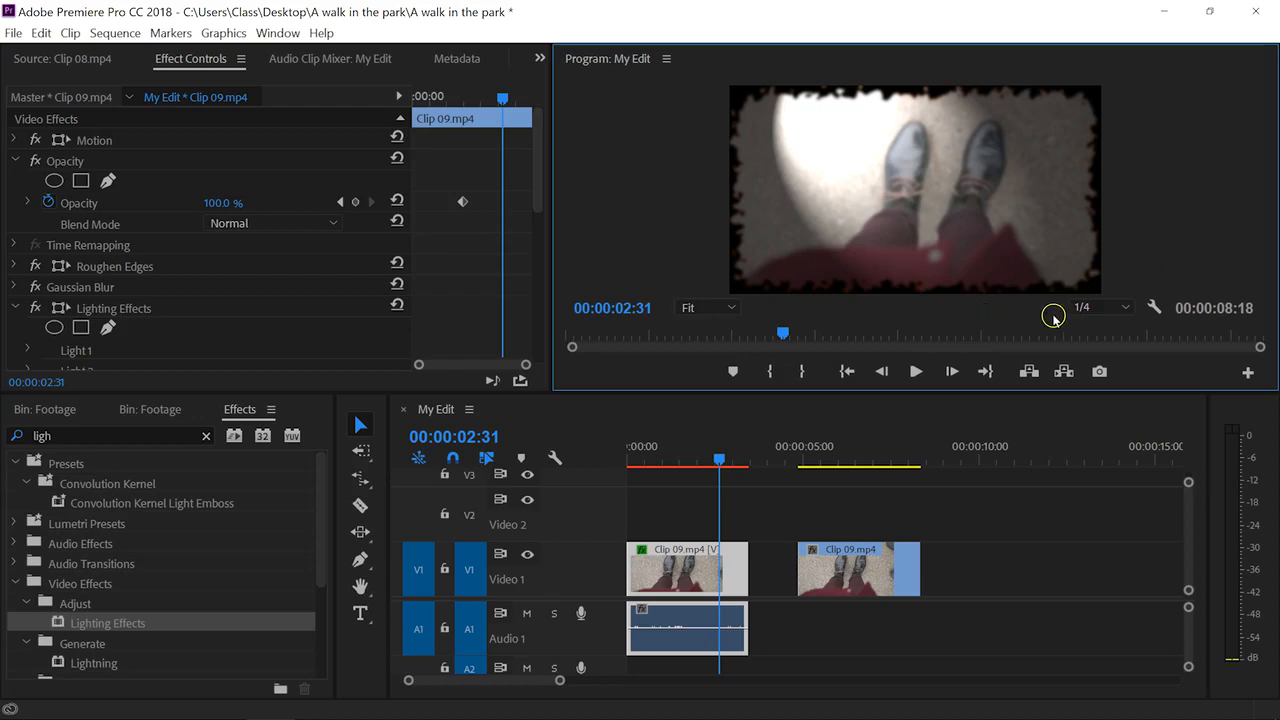
{"action": "left_click", "coordinate": [1117, 308]}
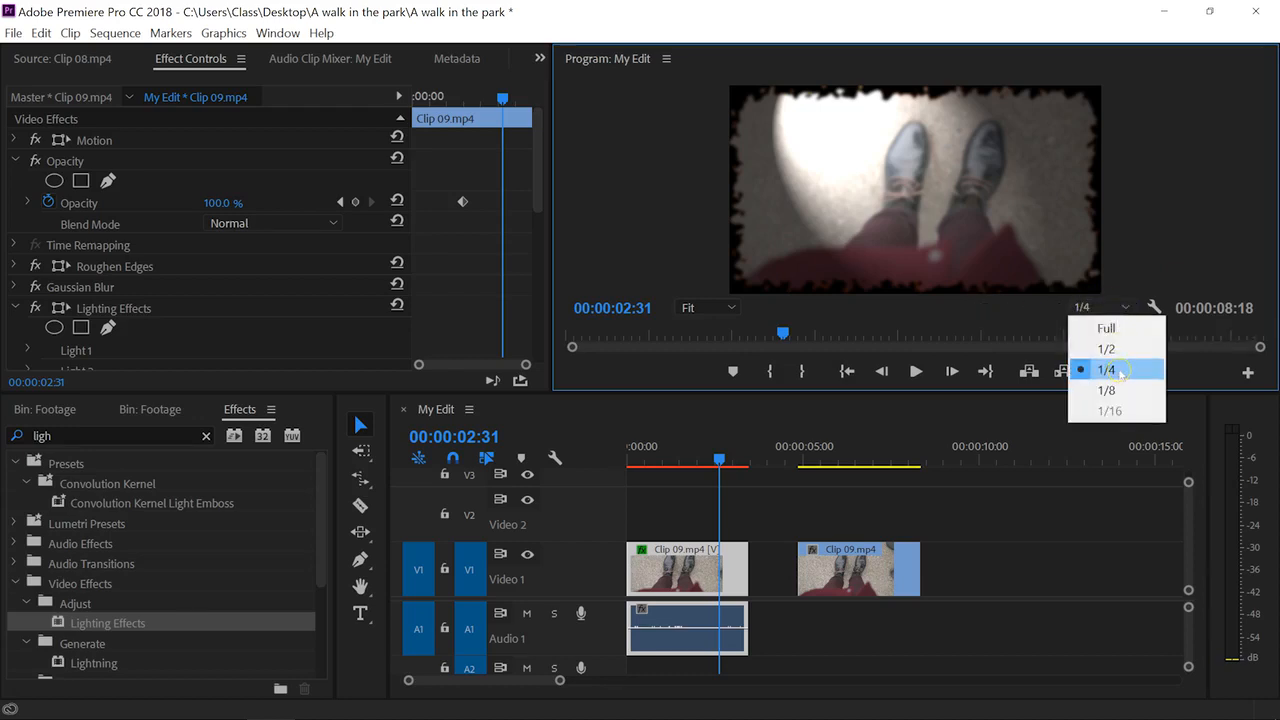
{"action": "left_click", "coordinate": [1106, 328]}
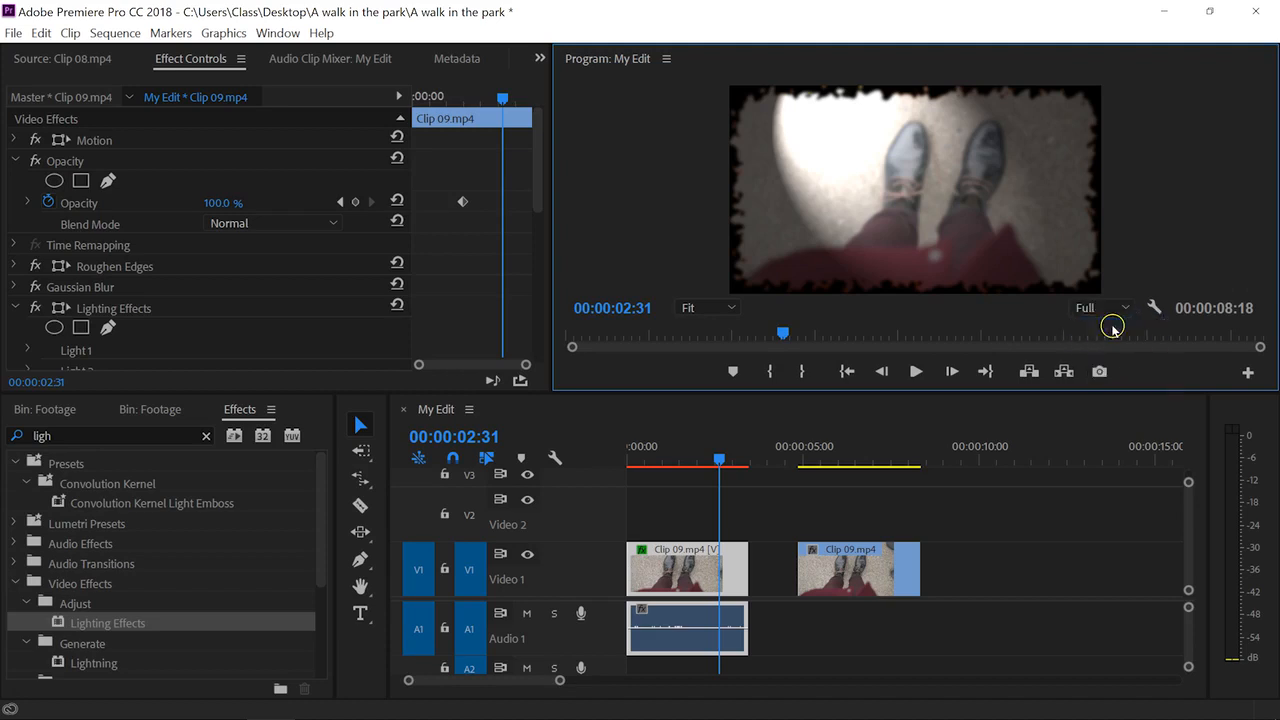
{"action": "left_click", "coordinate": [611, 332]}
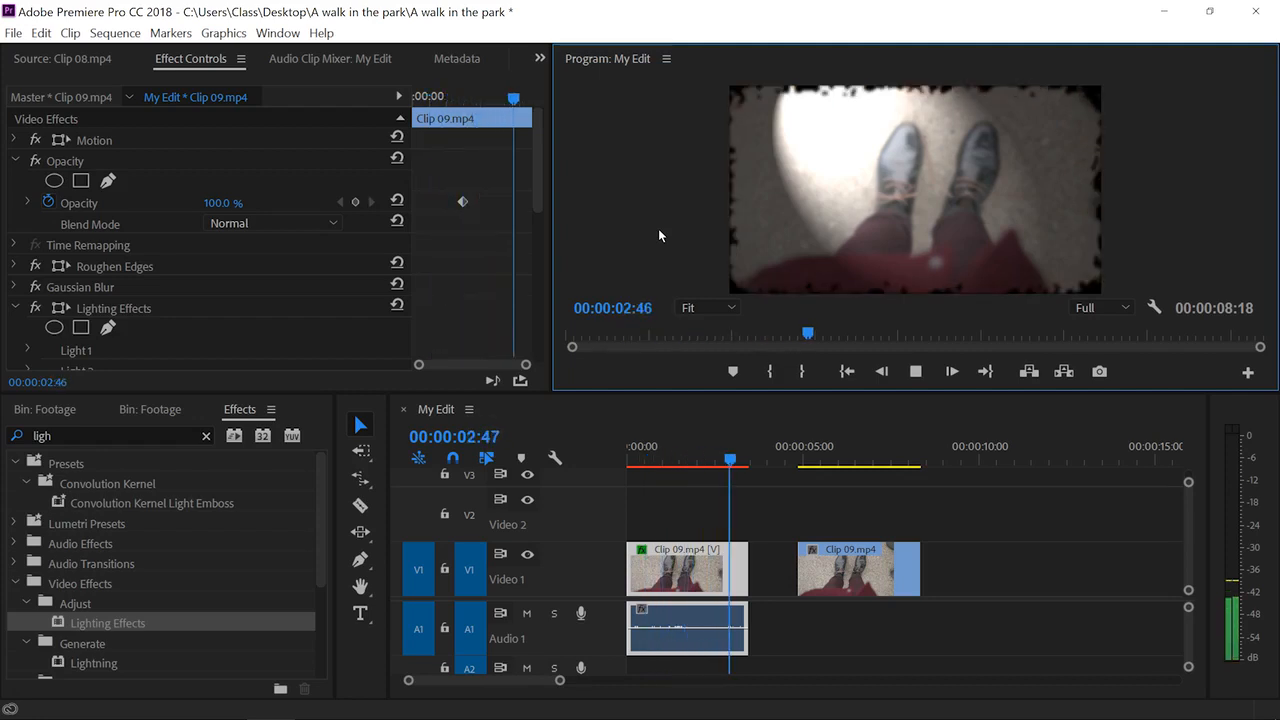
{"action": "key", "text": "space"}
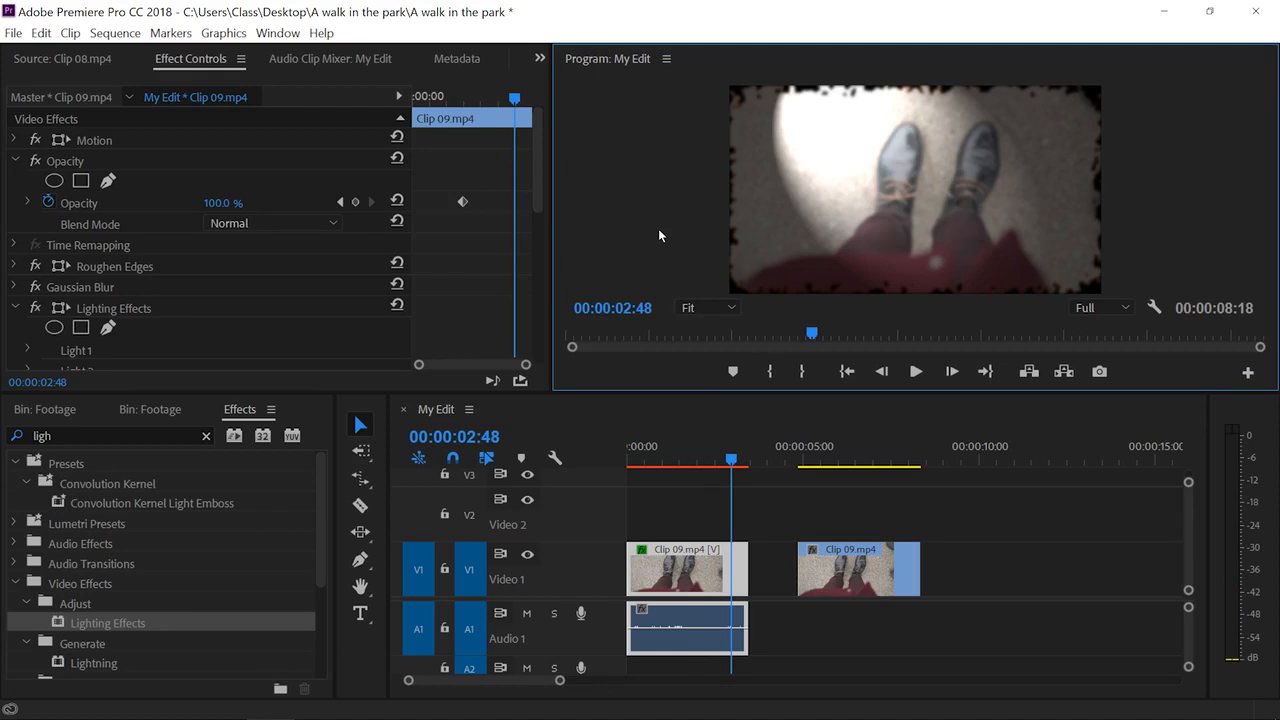
Lower the Program monitor's playback resolution to 1/8.
{"action": "left_click", "coordinate": [1080, 283]}
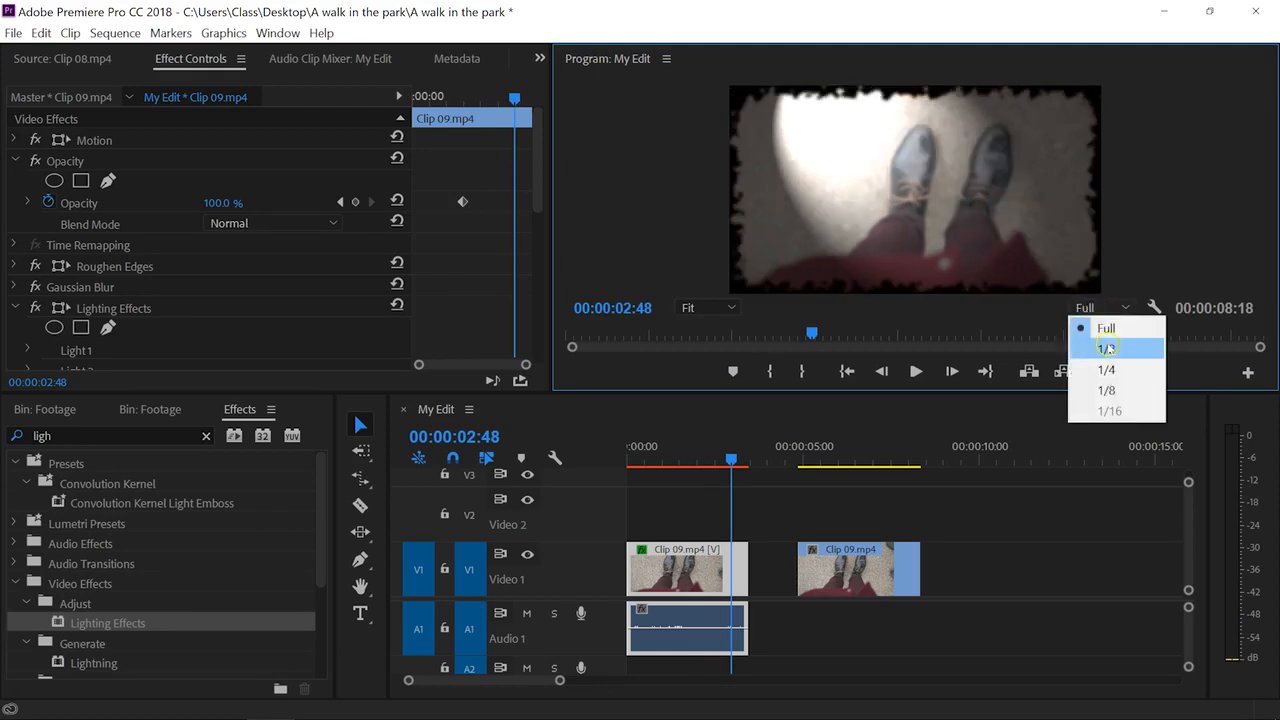
{"action": "left_click", "coordinate": [1132, 350]}
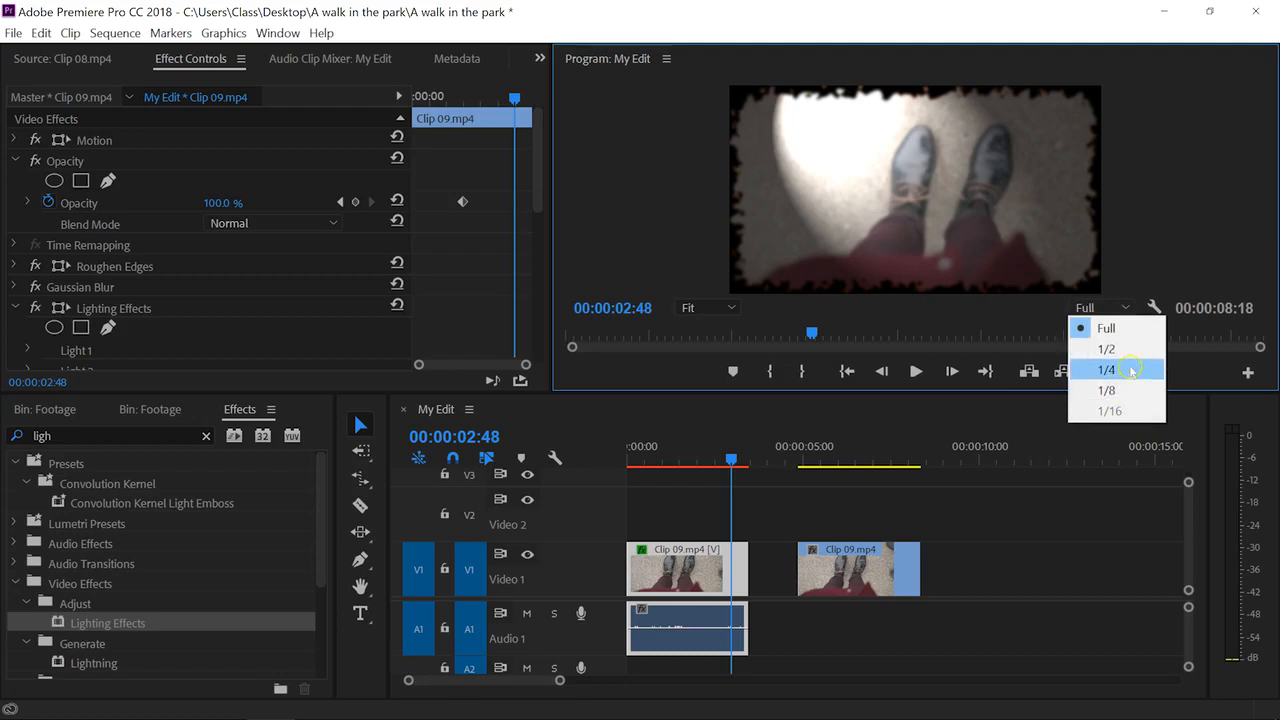
{"action": "left_click", "coordinate": [1120, 391]}
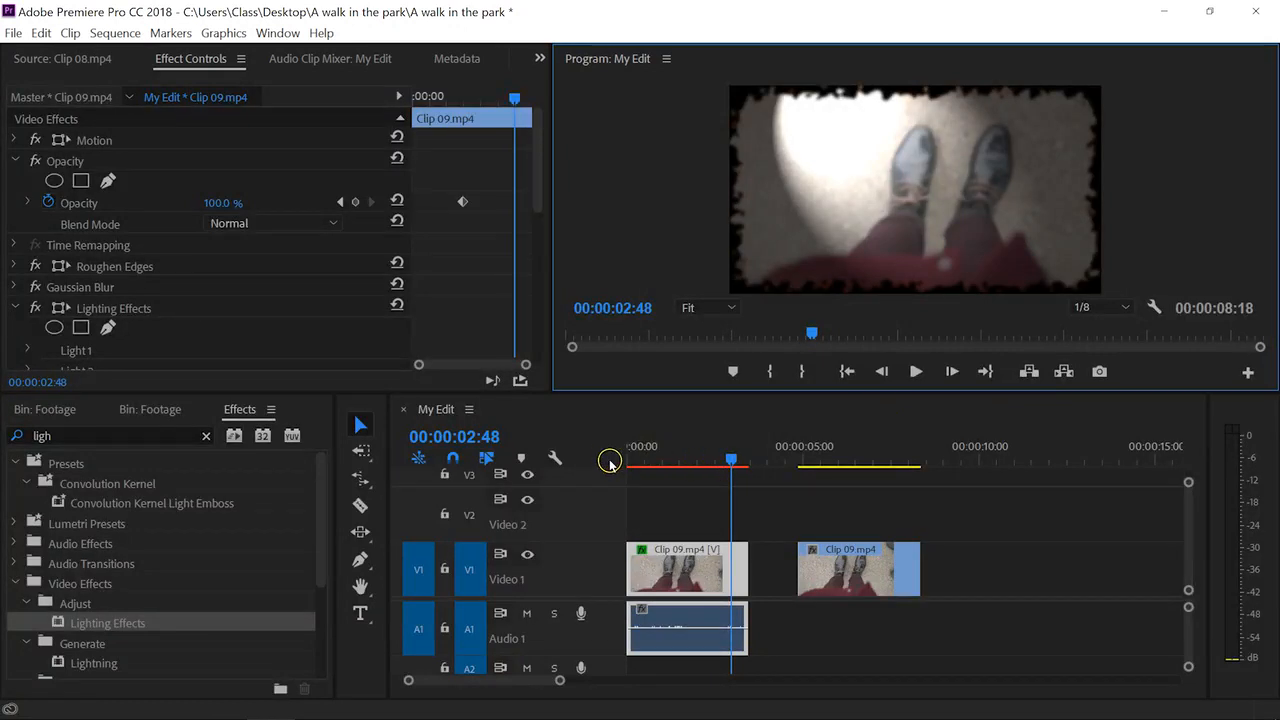
Move the playhead to 00:00:01:21, render the sequence's effects and stop the resulting playback at 00:00:01:16.
{"action": "mouse_move", "coordinate": [667, 458]}
{"action": "left_mouse_down"}
{"action": "mouse_move", "coordinate": [694, 458]}
{"action": "mouse_move", "coordinate": [651, 458]}
{"action": "mouse_move", "coordinate": [677, 459]}
{"action": "left_mouse_up"}
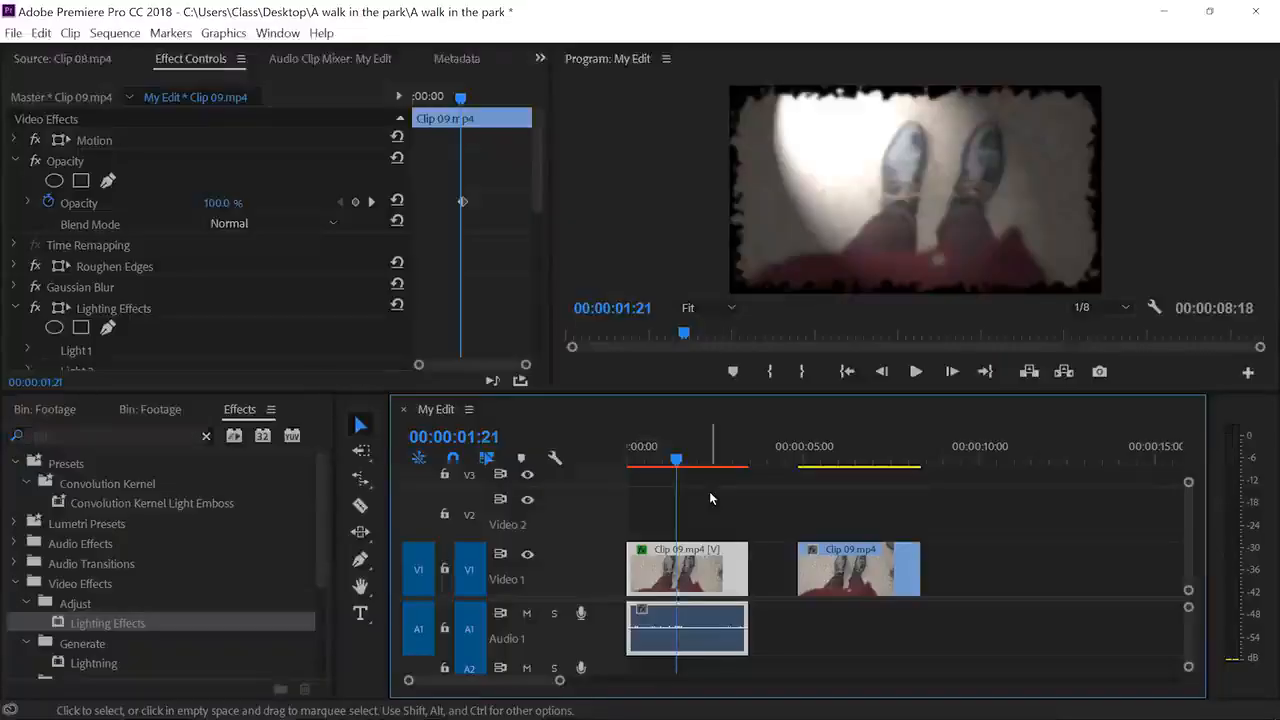
{"action": "key", "text": "Return"}
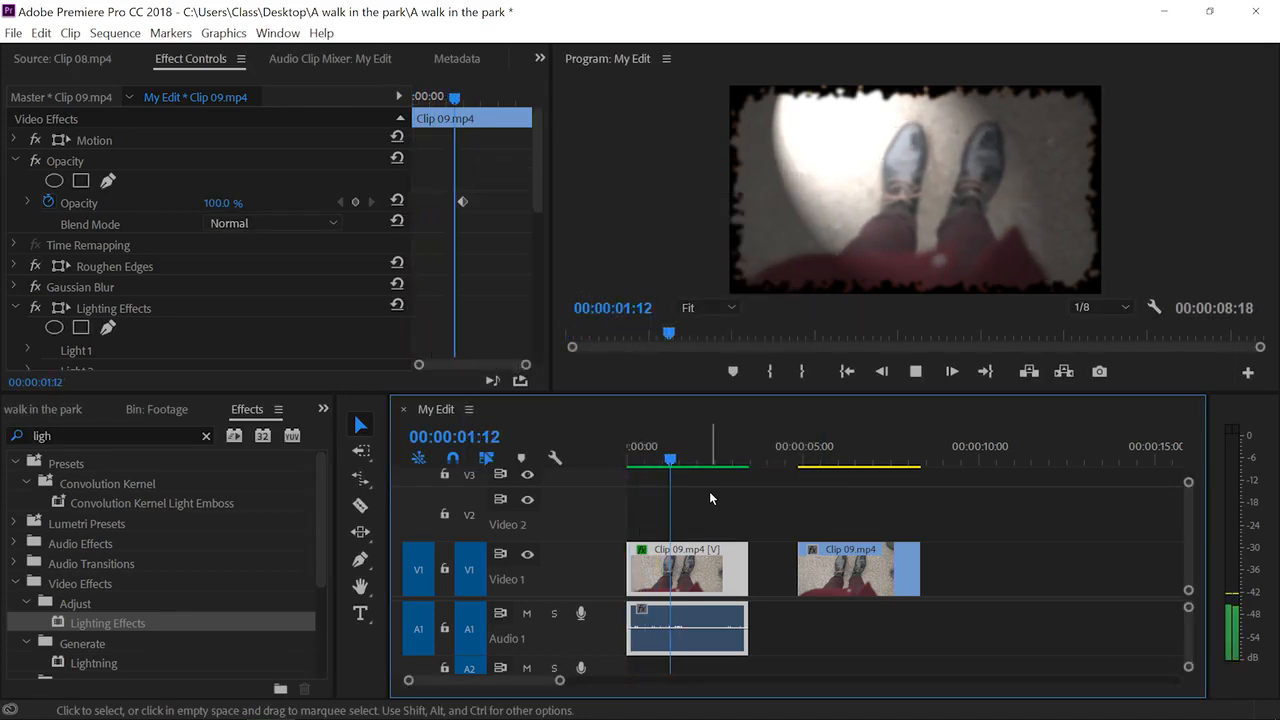
{"action": "key", "text": "space"}
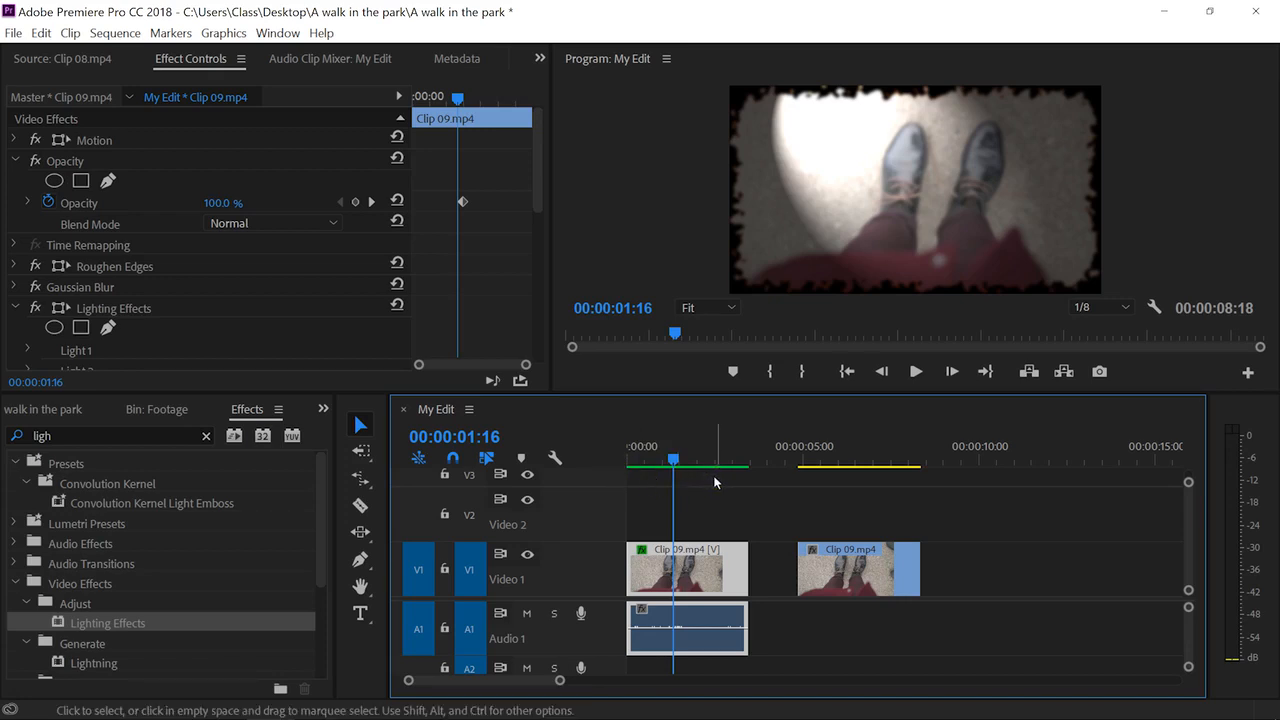
Restore the playback resolution to Full and play the rendered first clip from its start, stopping at 00:00:02:22.
{"action": "left_click", "coordinate": [735, 487]}
{"action": "left_click_drag", "start_coordinate": [651, 449], "coordinate": [586, 449]}
{"action": "left_click", "coordinate": [1100, 307]}
{"action": "left_click", "coordinate": [1105, 323]}
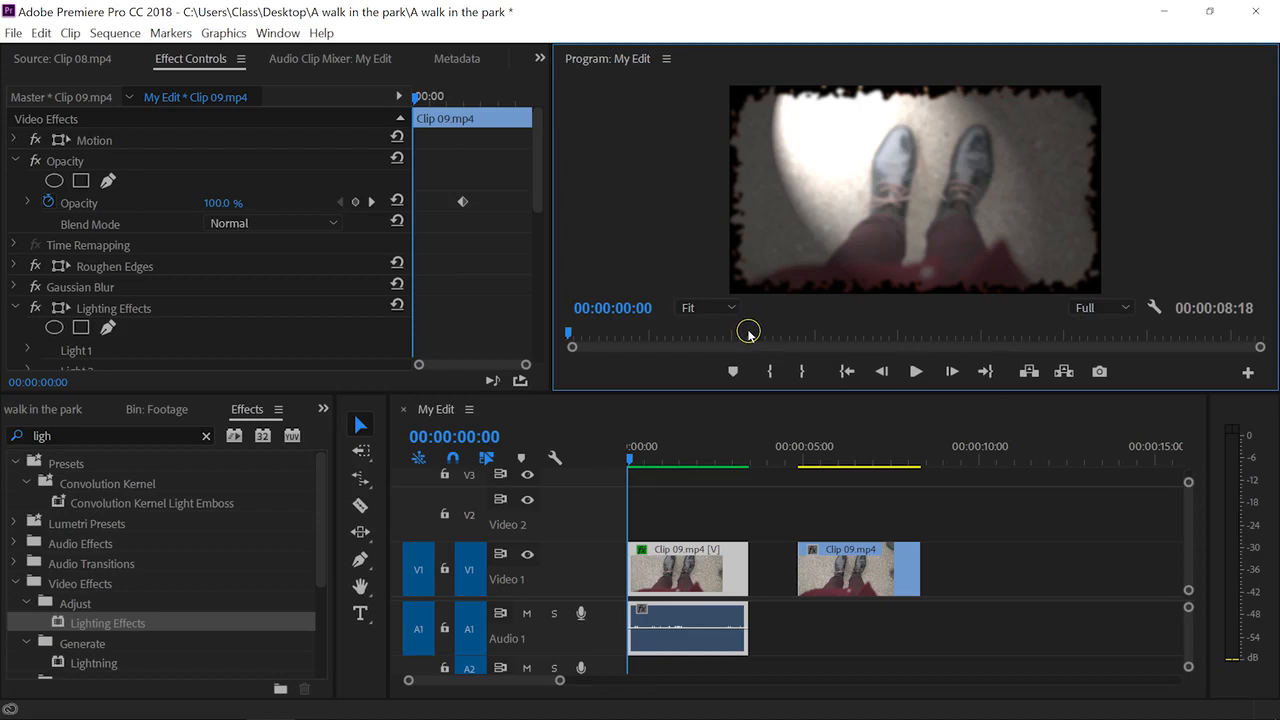
{"action": "key", "text": "space"}
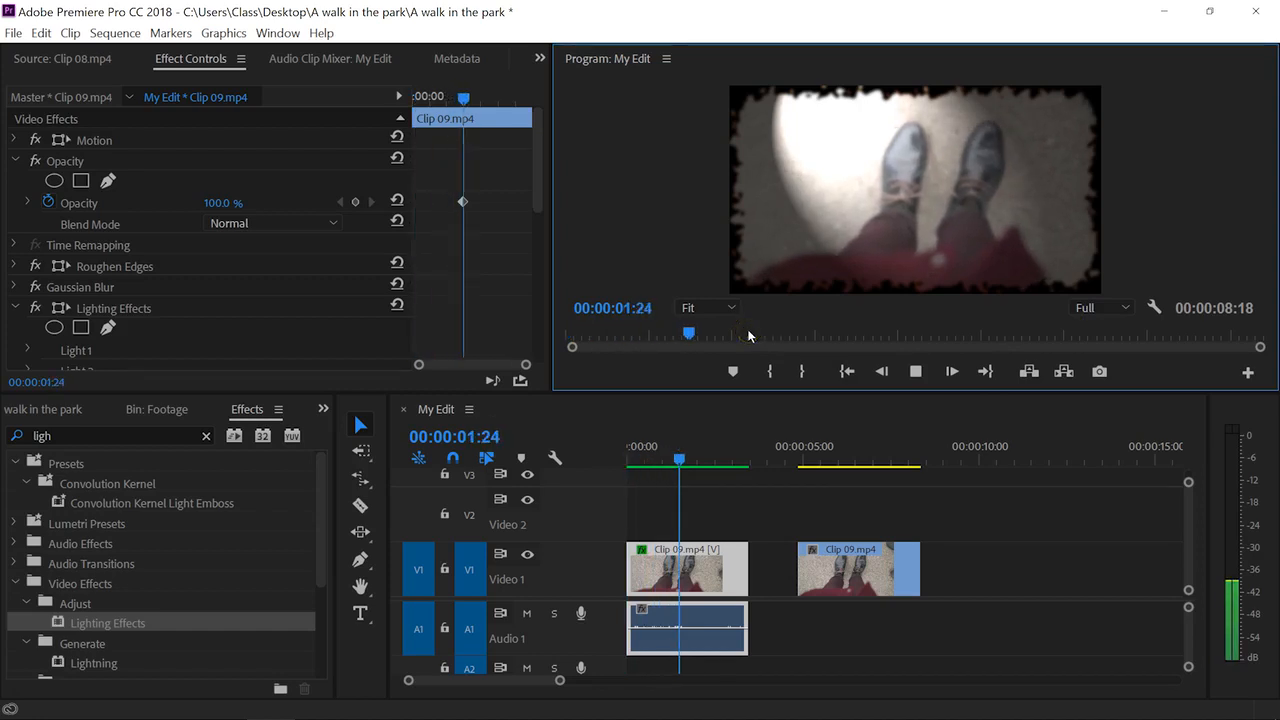
{"action": "key", "text": "space"}
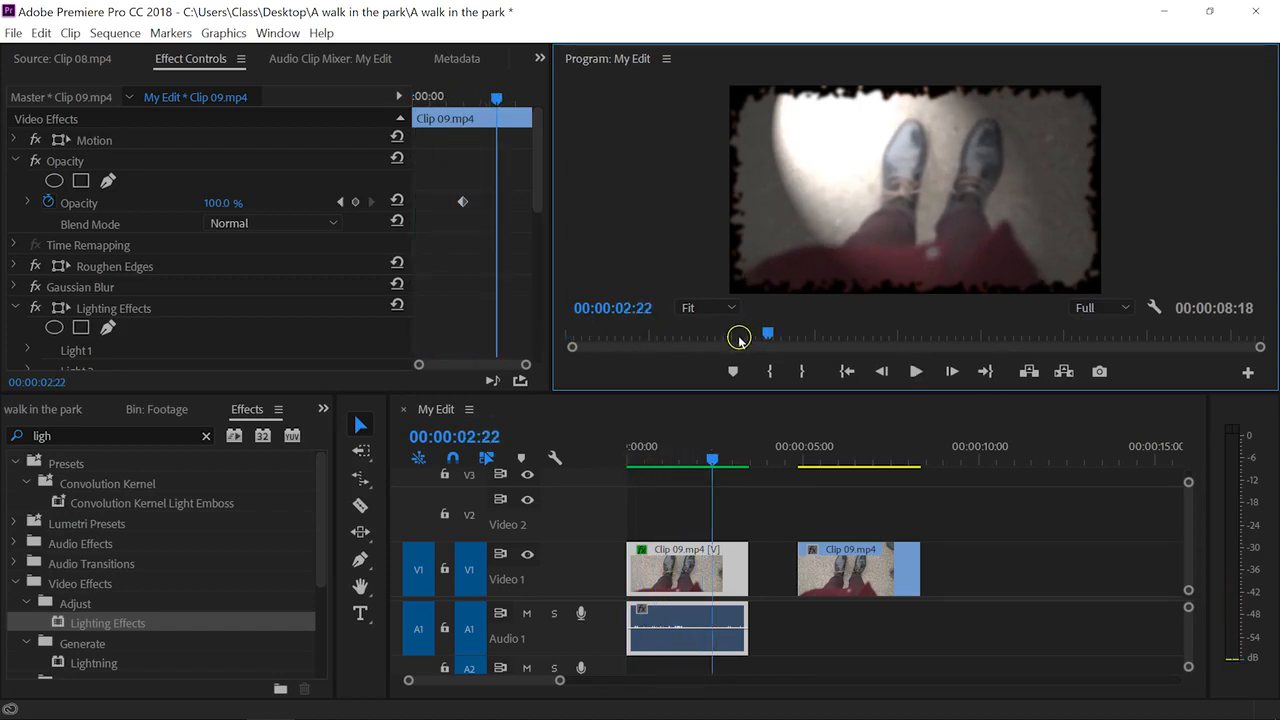
Expand the first clip's Gaussian Blur settings and increase the Blurriness value.
{"action": "left_click_drag", "start_coordinate": [534, 143], "coordinate": [520, 261]}
{"action": "scroll", "coordinate": [517, 300], "scroll_direction": "down", "scroll_amount": 2}
{"action": "scroll", "coordinate": [500, 289], "scroll_direction": "up", "scroll_amount": 6}
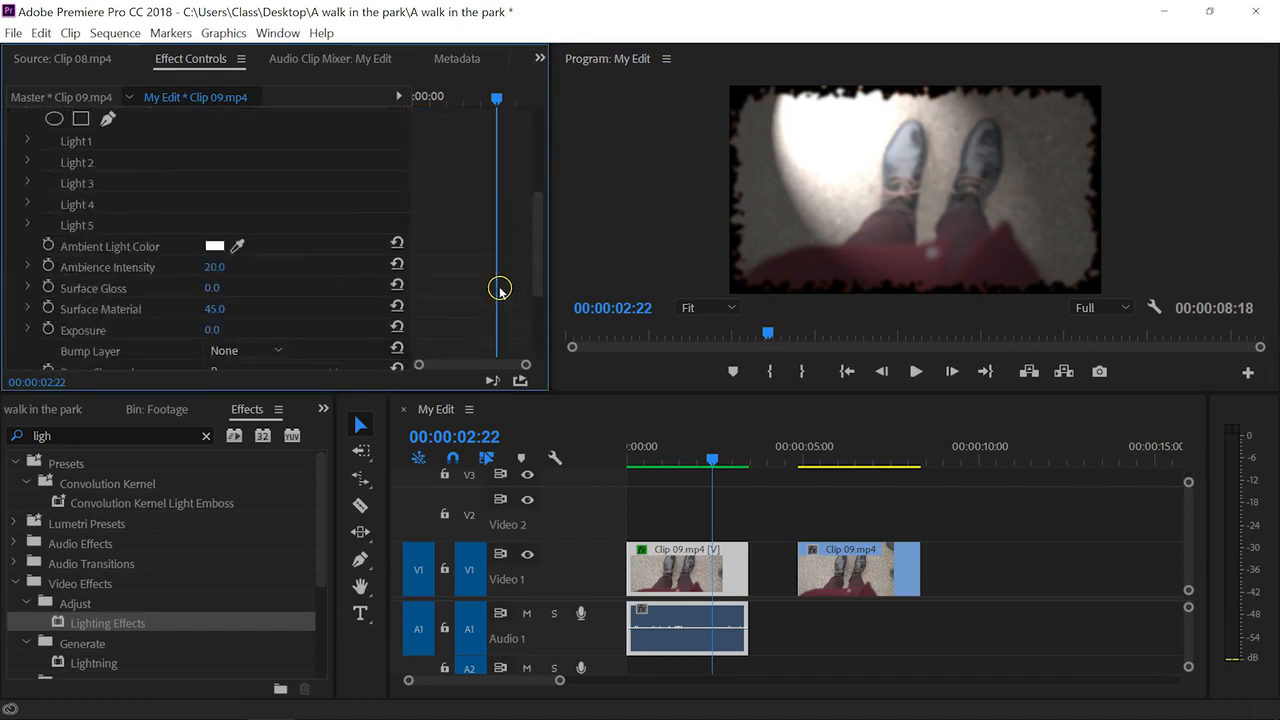
{"action": "left_click", "coordinate": [15, 198]}
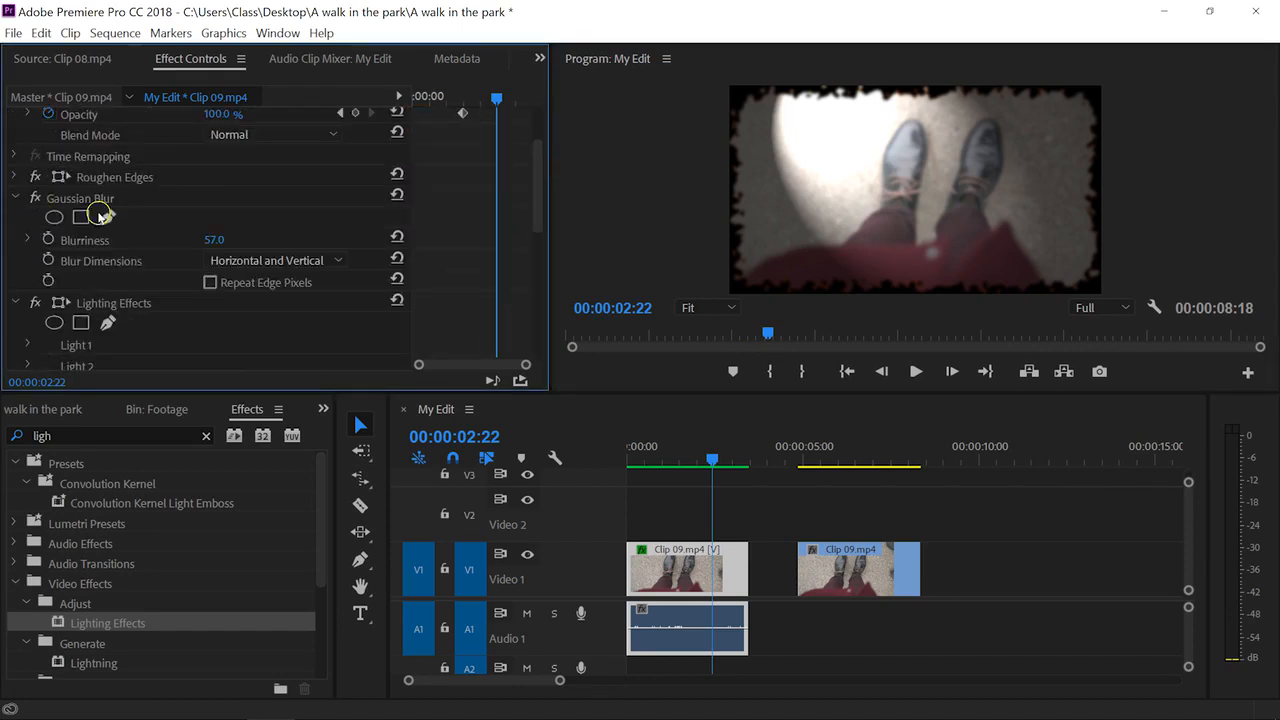
{"action": "left_click_drag", "start_coordinate": [220, 240], "coordinate": [250, 234]}
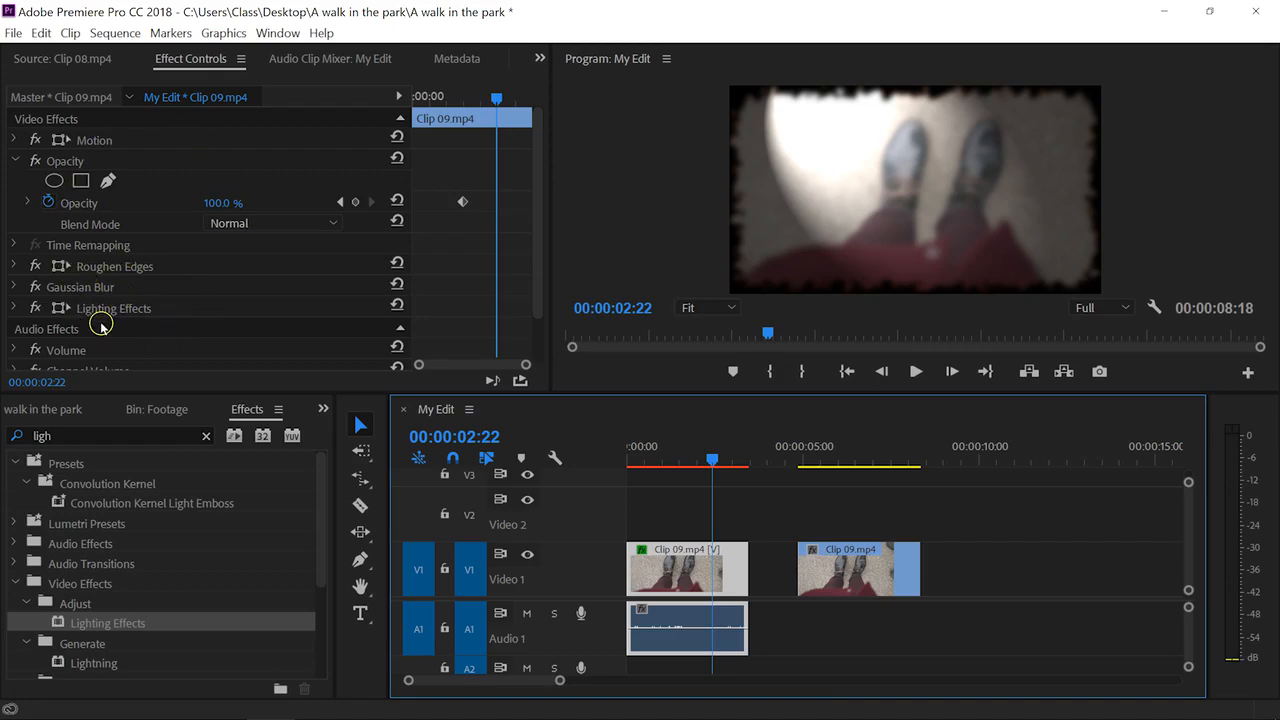
Save the clip's Roughen Edges, Gaussian Blur and Lighting Effects together as a Scale-type preset named "My Awesome Effect".
{"action": "left_click", "coordinate": [109, 266]}
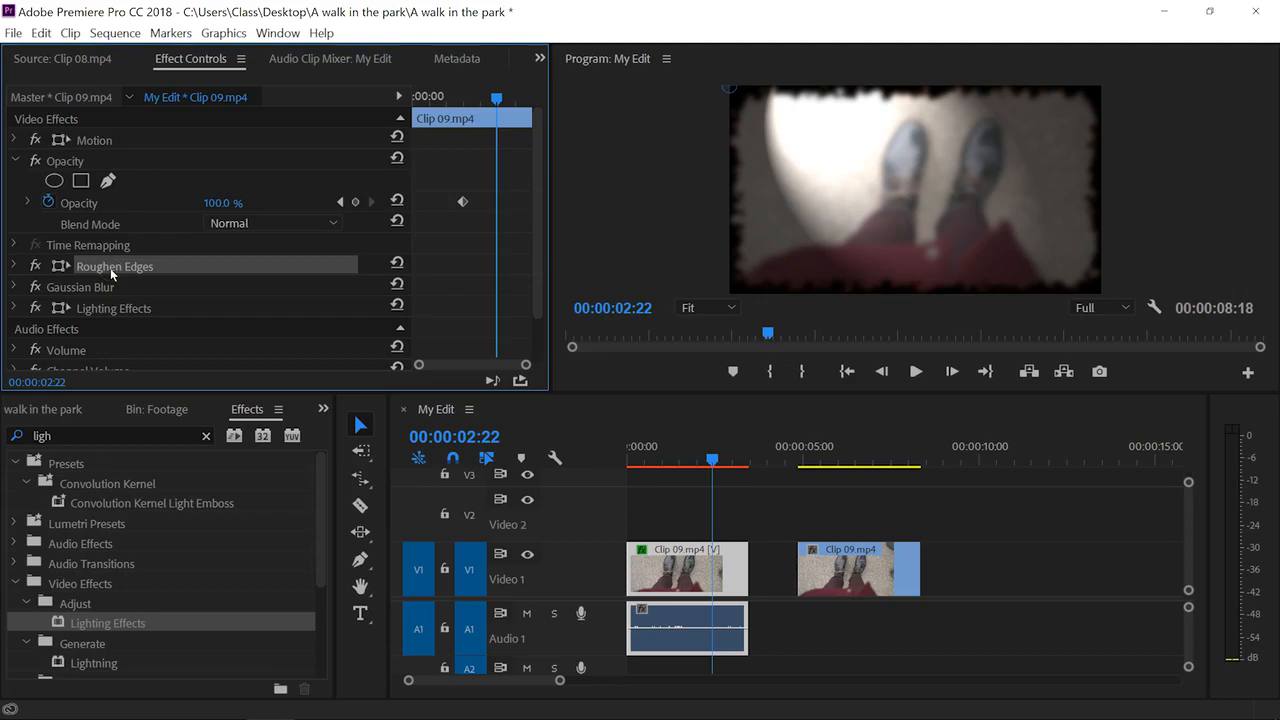
{"action": "left_click", "coordinate": [100, 287], "text": "ctrl"}
{"action": "left_click", "coordinate": [126, 307], "text": "ctrl"}
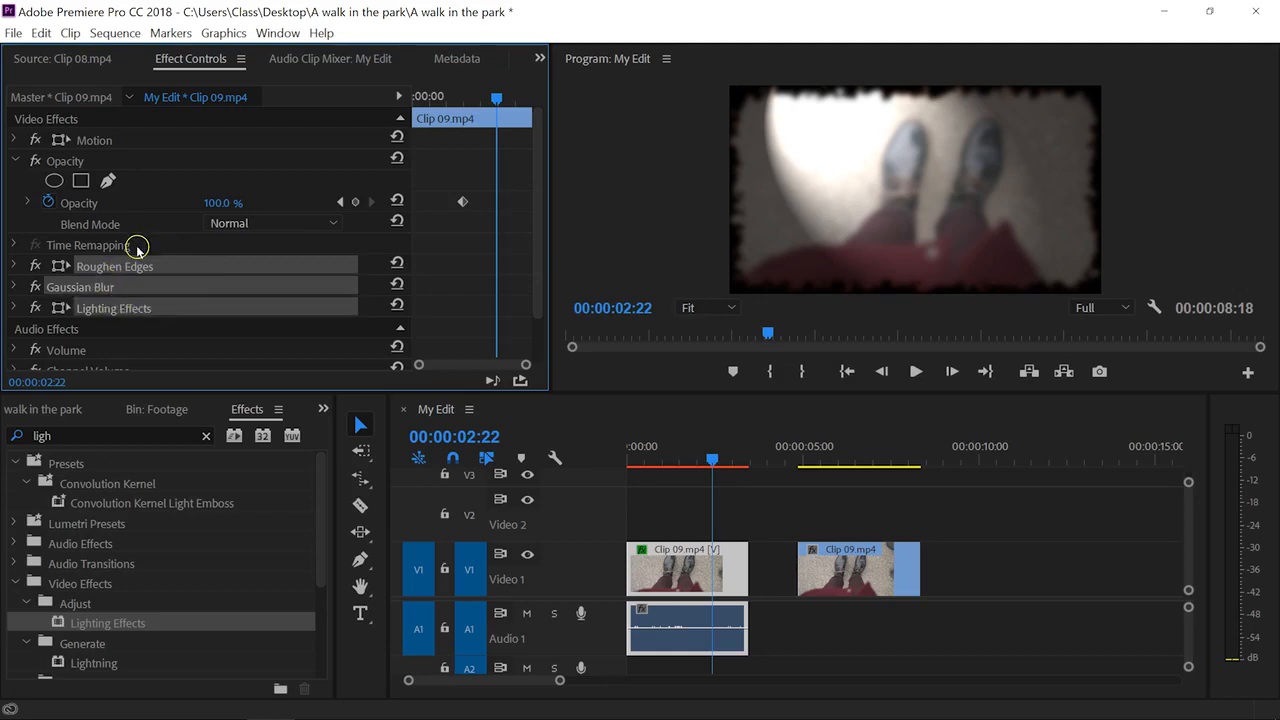
{"action": "right_click", "coordinate": [155, 285]}
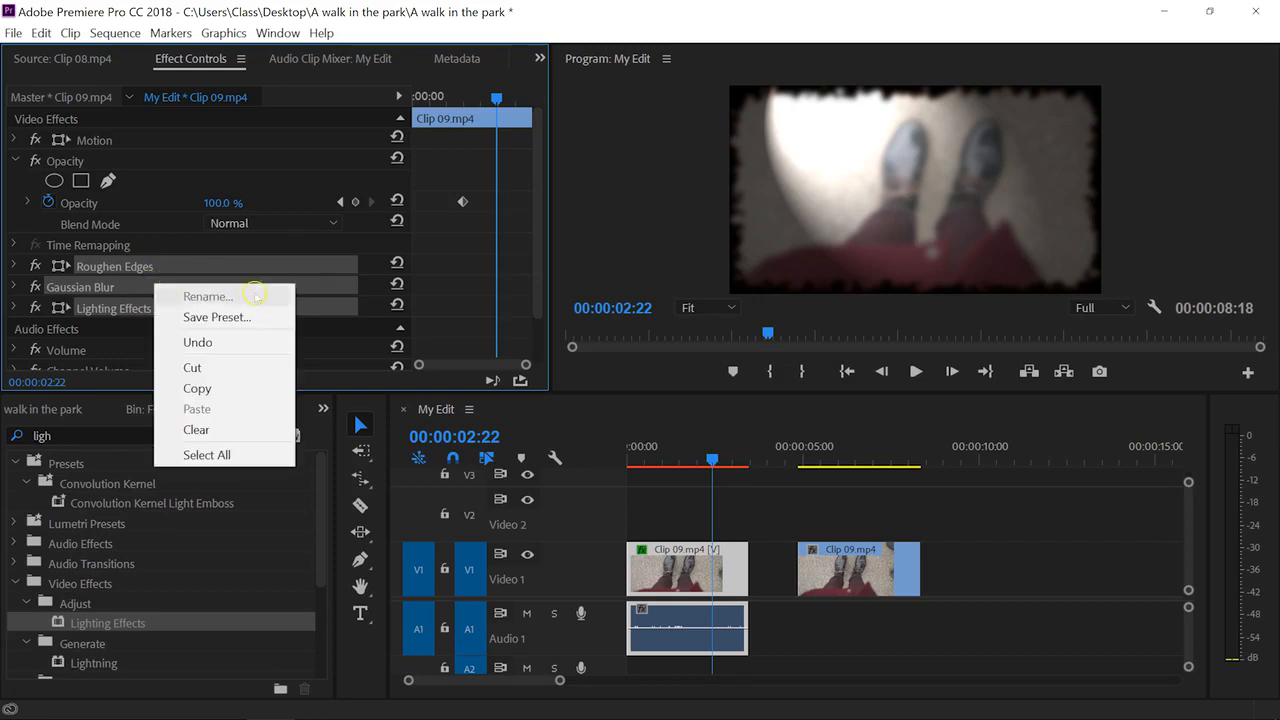
{"action": "left_click", "coordinate": [268, 318]}
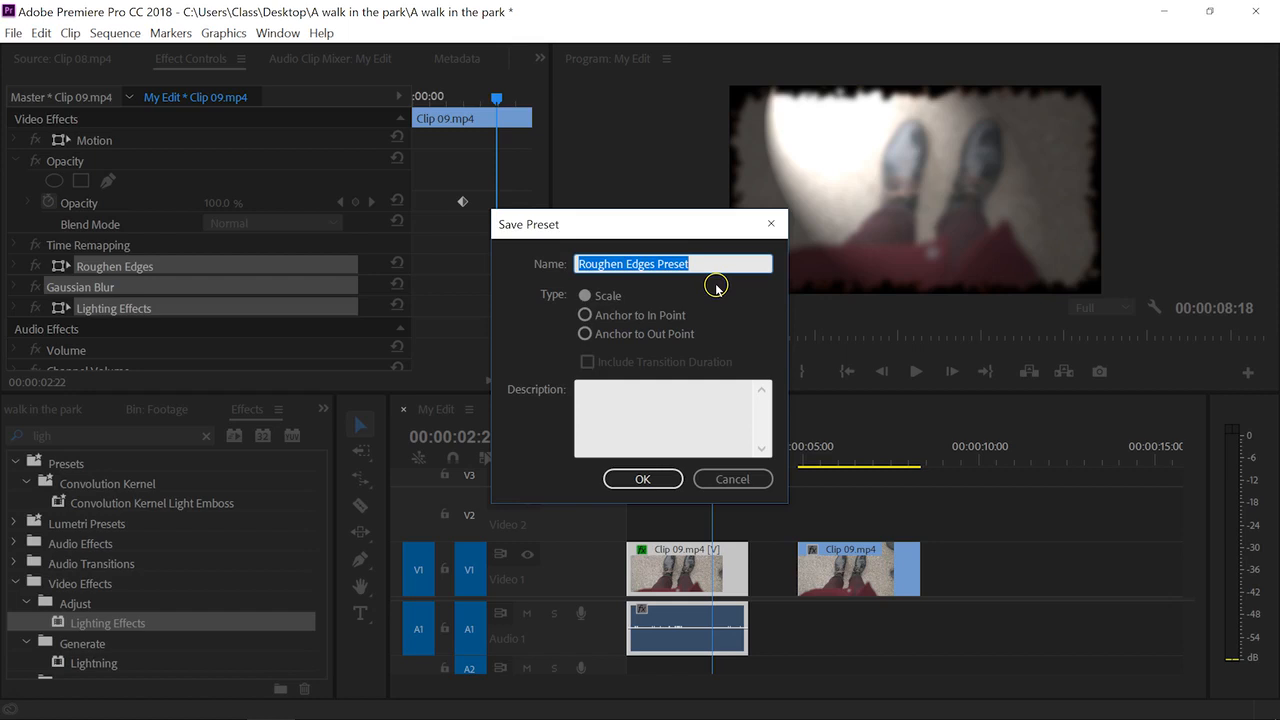
{"action": "type", "text": "My Awesome Effect"}
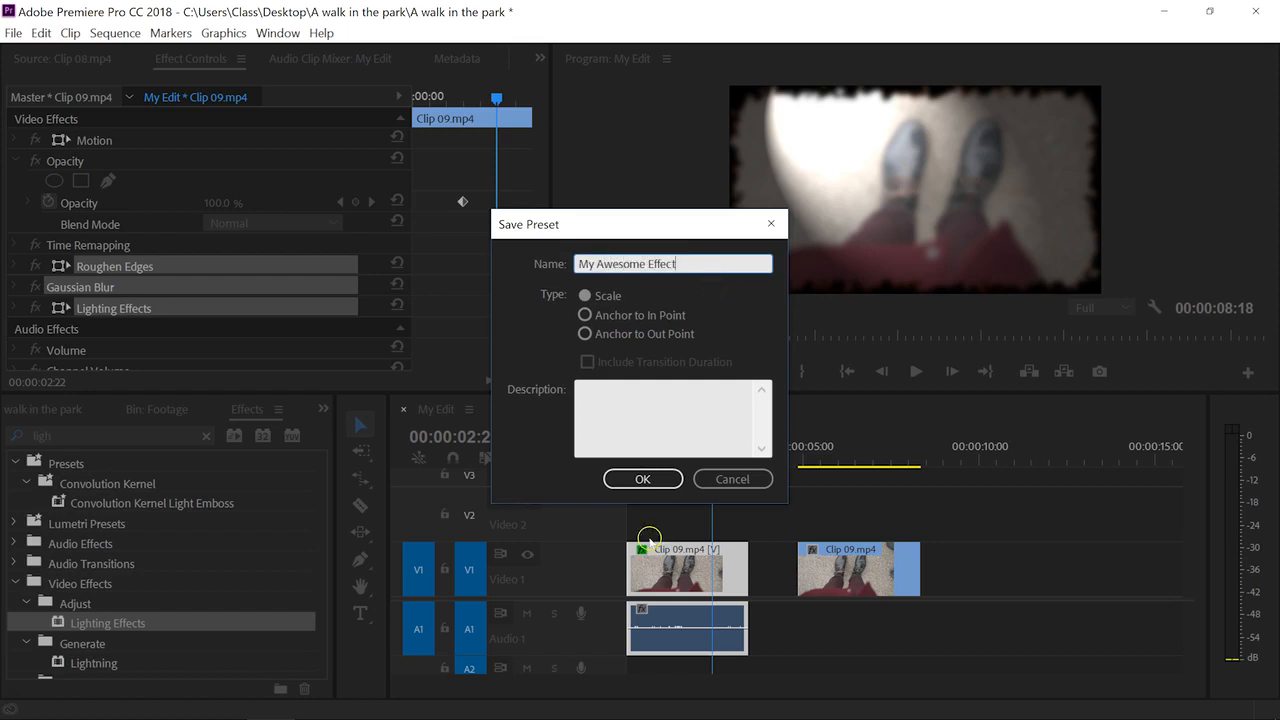
{"action": "left_click", "coordinate": [645, 481]}
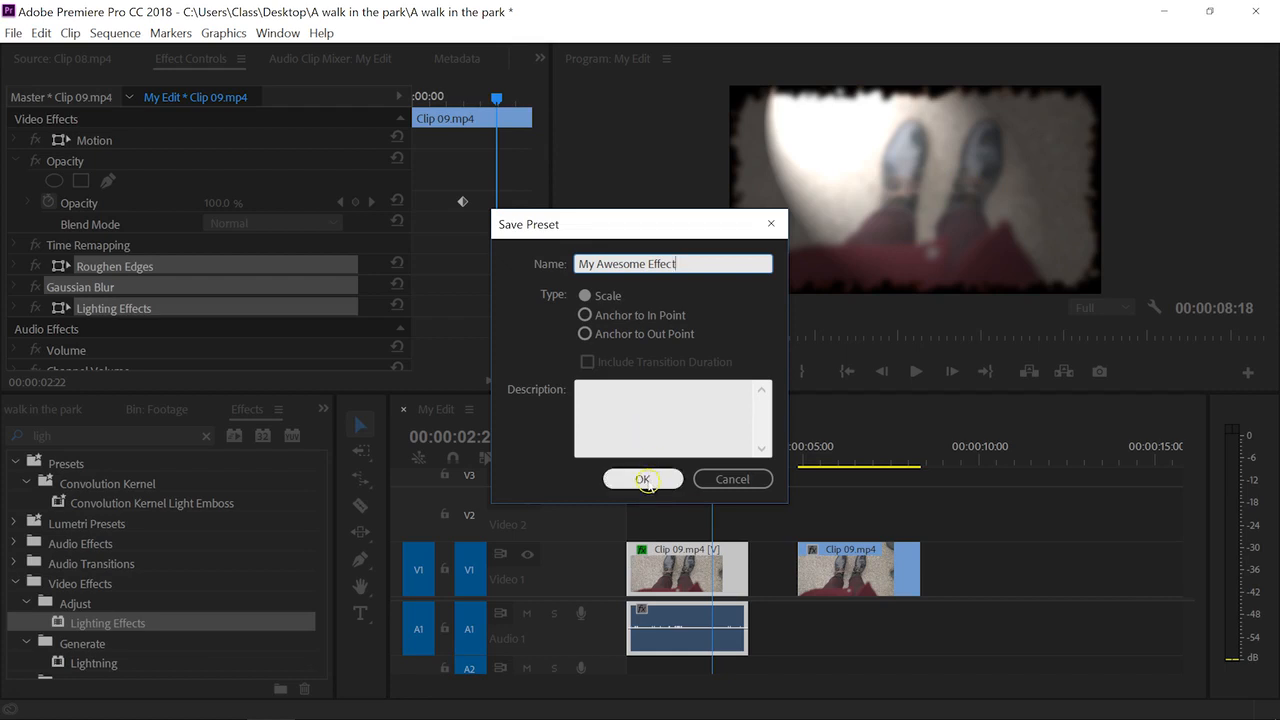
{"action": "left_click", "coordinate": [645, 480]}
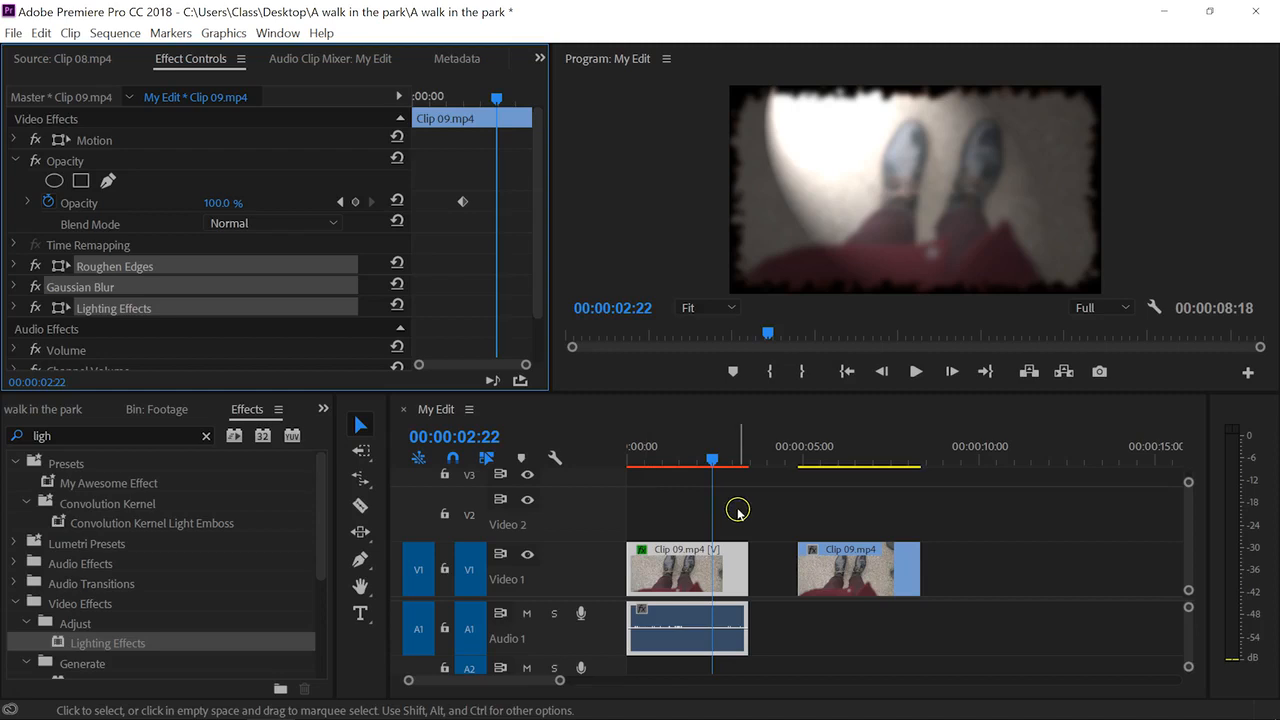
Clear the effects search and select the My Awesome Effect preset in the Presets folder.
{"action": "left_click", "coordinate": [231, 415]}
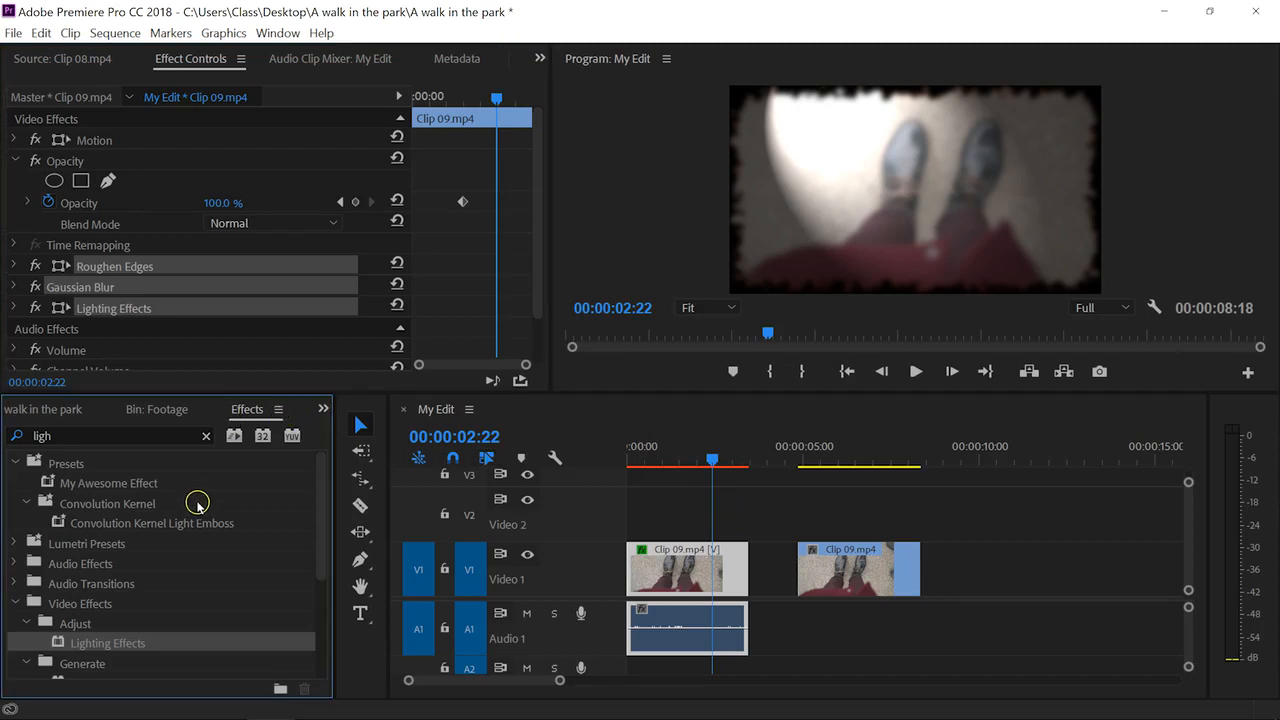
{"action": "left_click", "coordinate": [204, 438]}
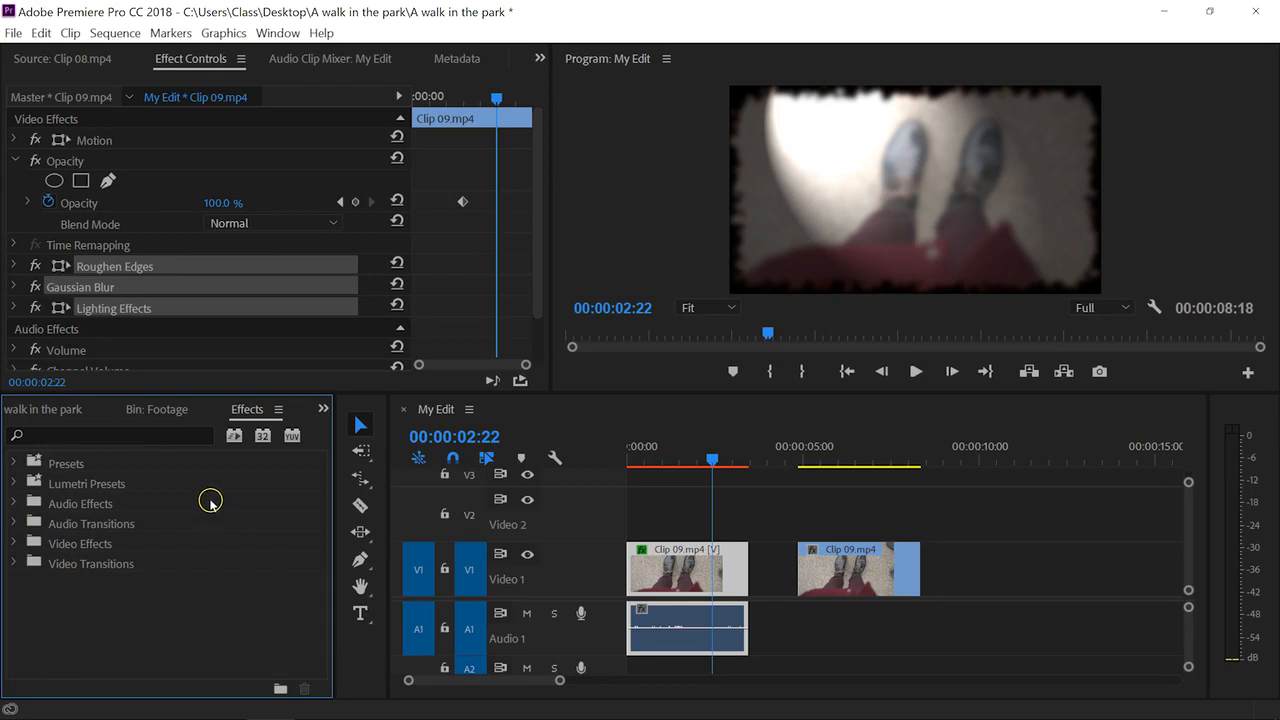
{"action": "left_click", "coordinate": [35, 460]}
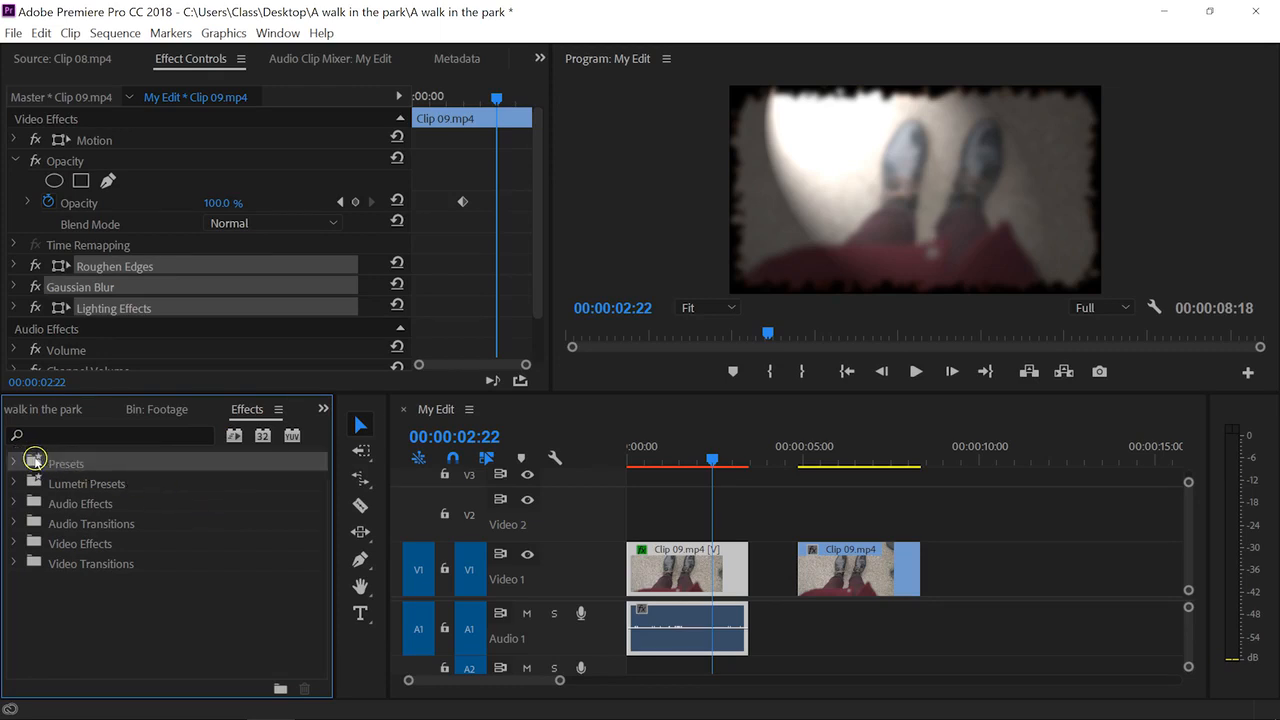
{"action": "left_click", "coordinate": [13, 463]}
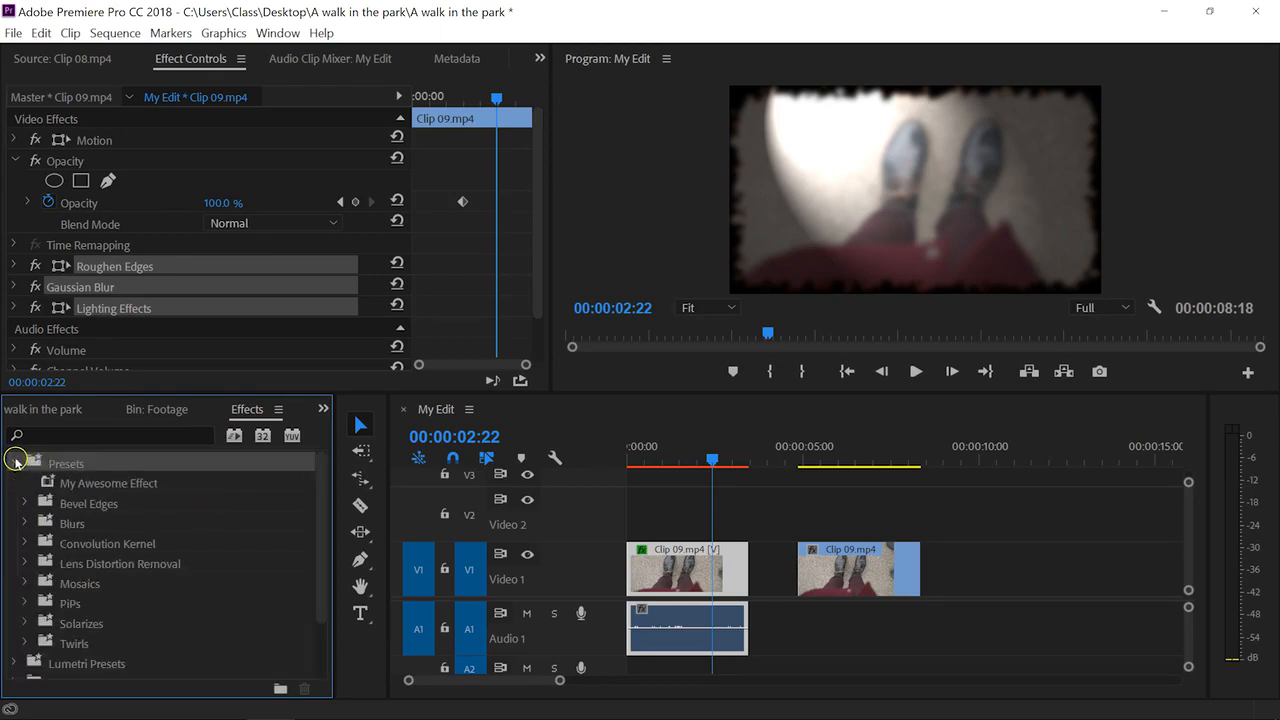
{"action": "left_click", "coordinate": [34, 484]}
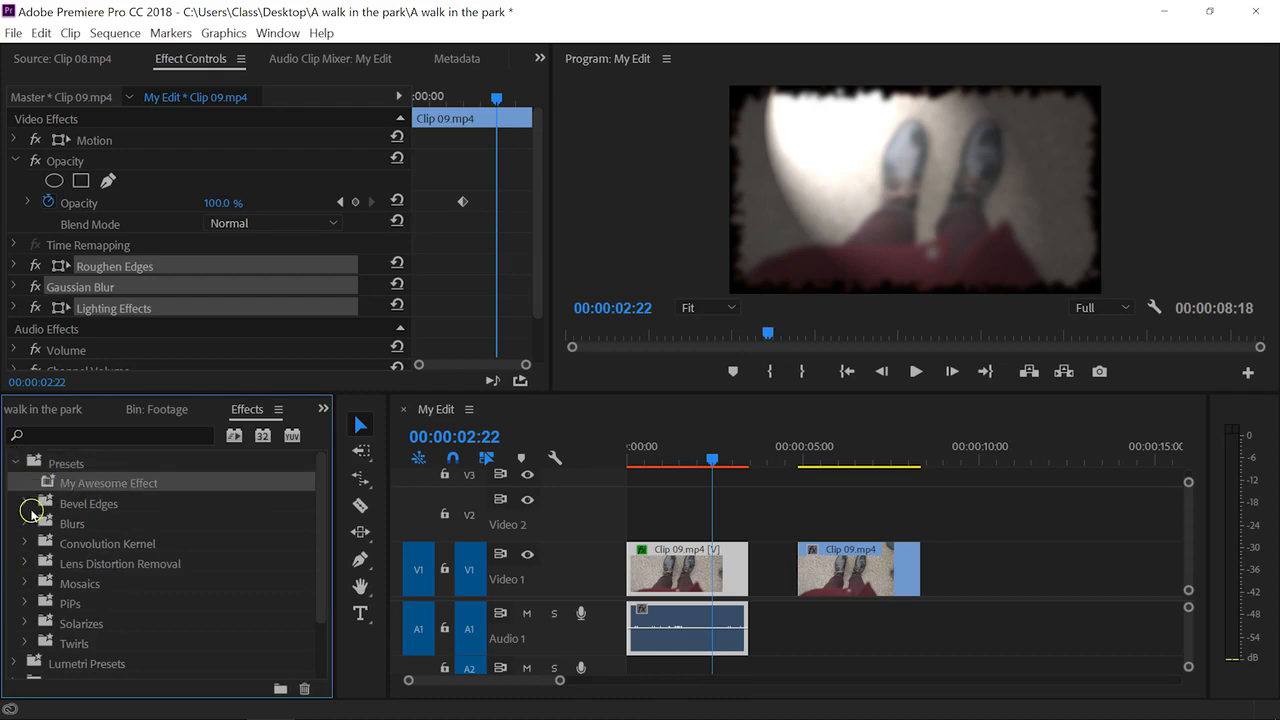